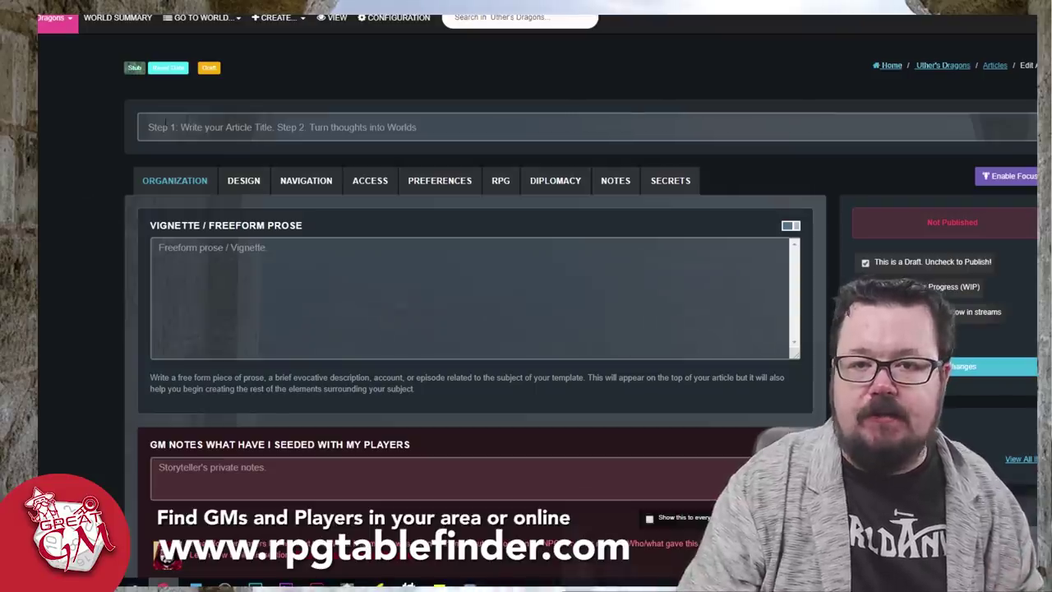
Step: Title the new organization article "Heroes of the Realm Guild Organization"
click(139, 128)
text(H)
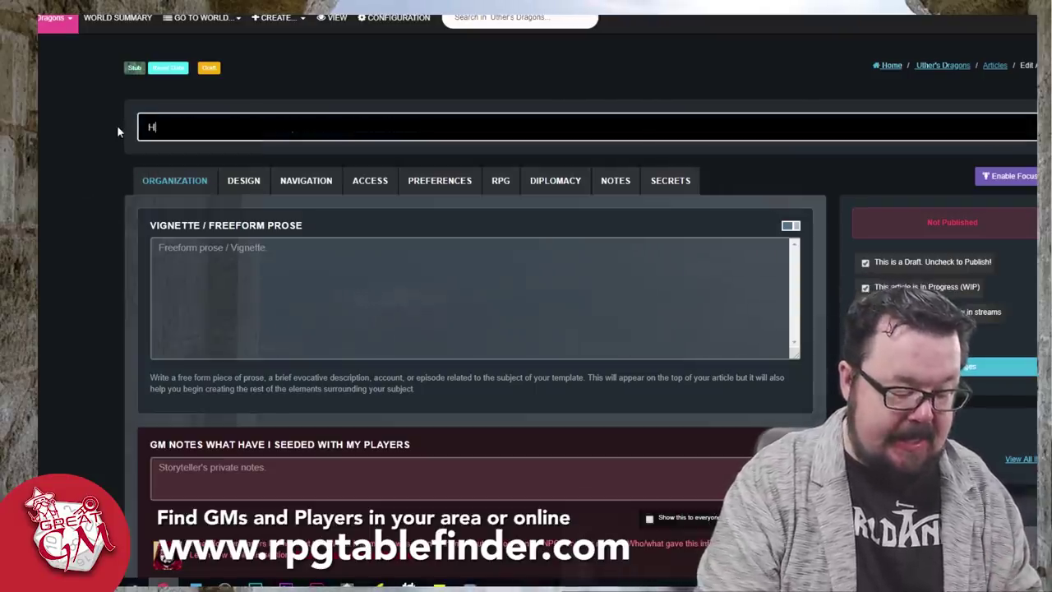
text(eroes of the Realm Guild Organization)
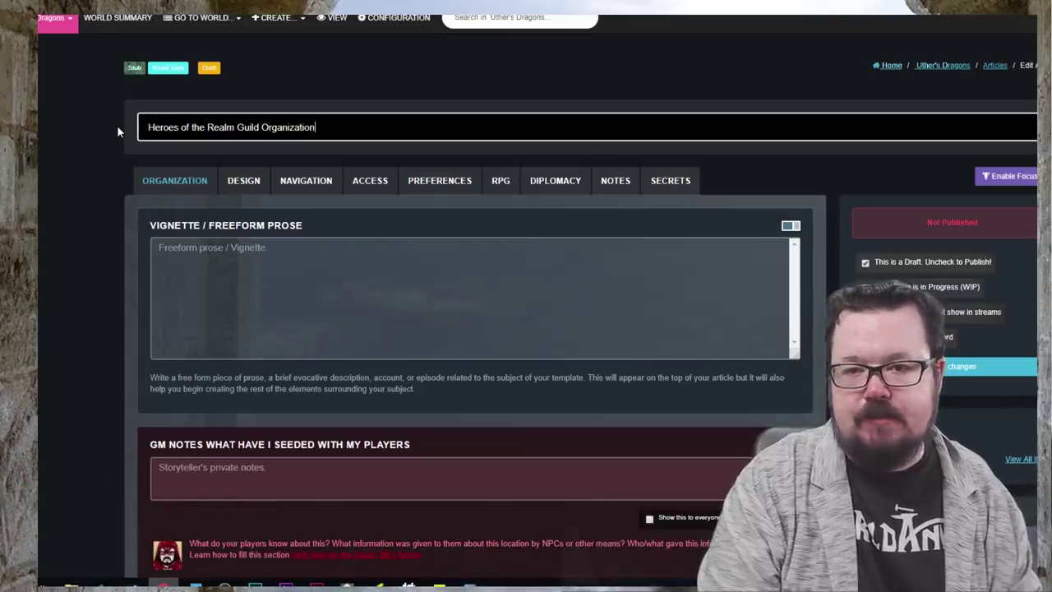
click(321, 260)
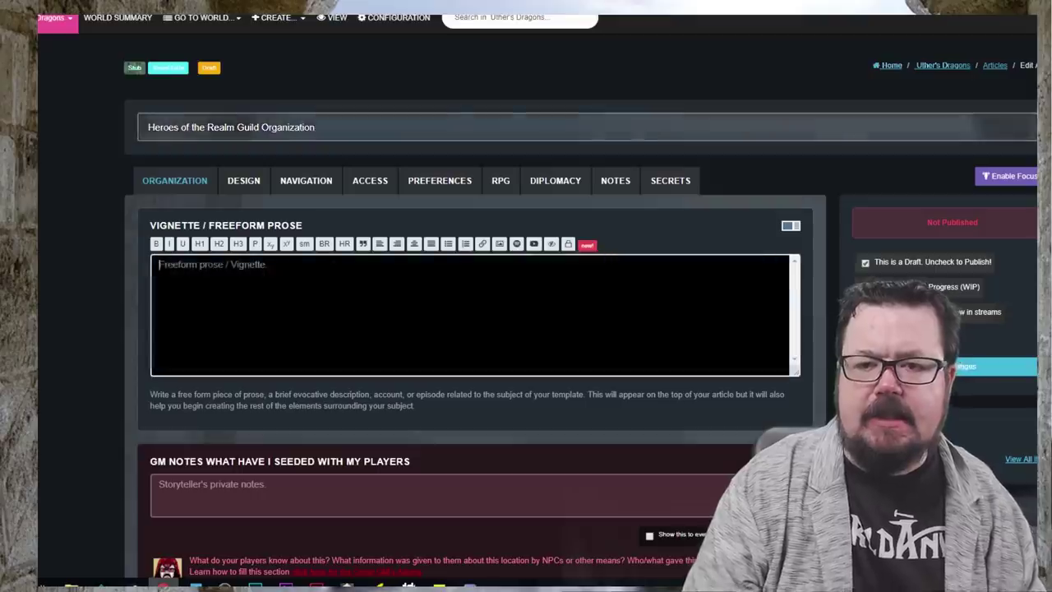
Step: Set the organization's type to Court System in its basic details
scroll(292, 310, down, 2)
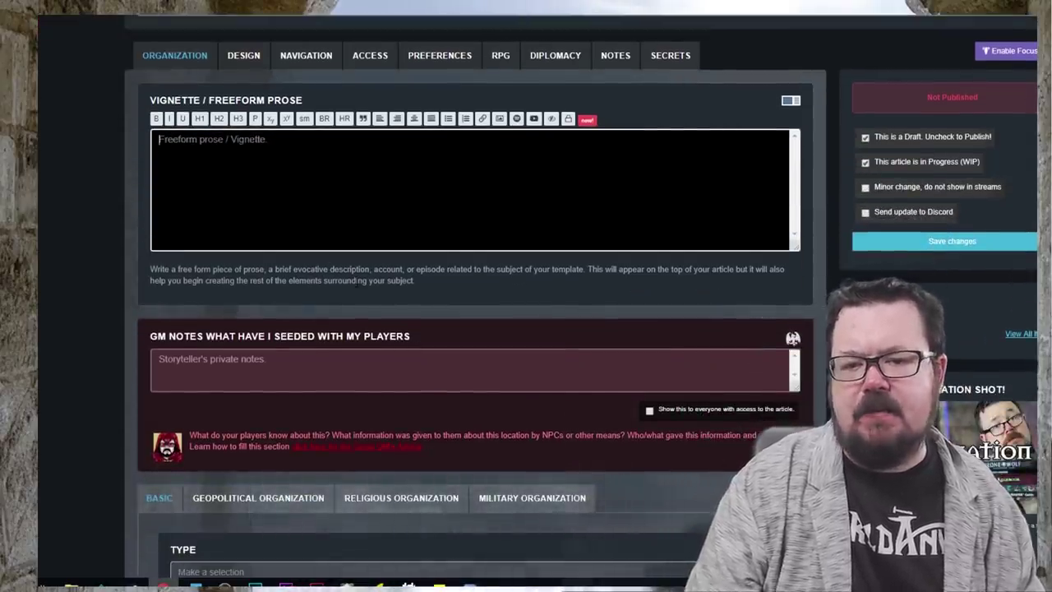
scroll(355, 280, down, 5)
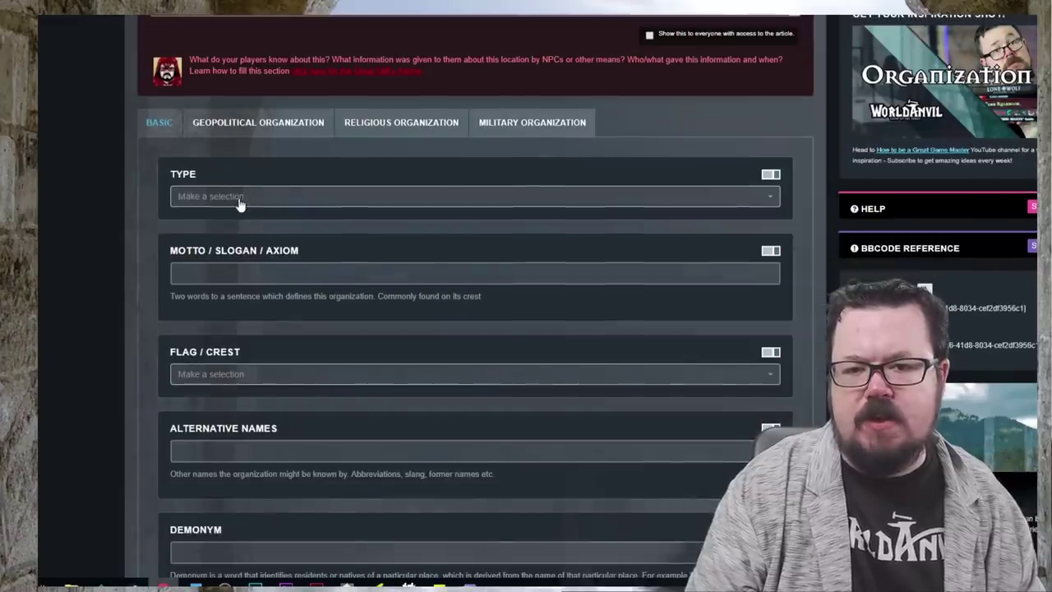
click(239, 201)
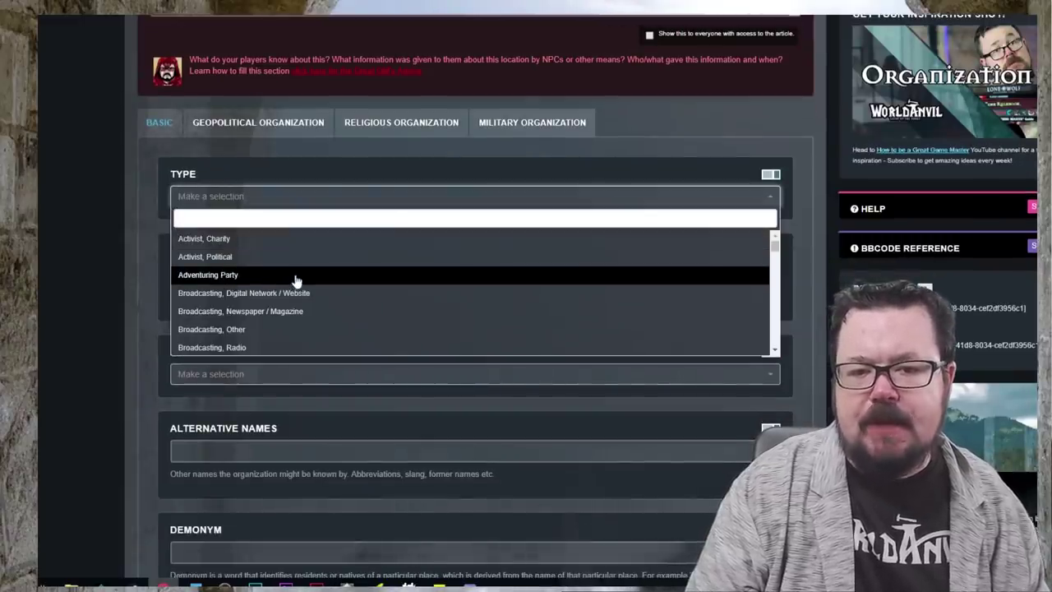
scroll(302, 296, down, 3)
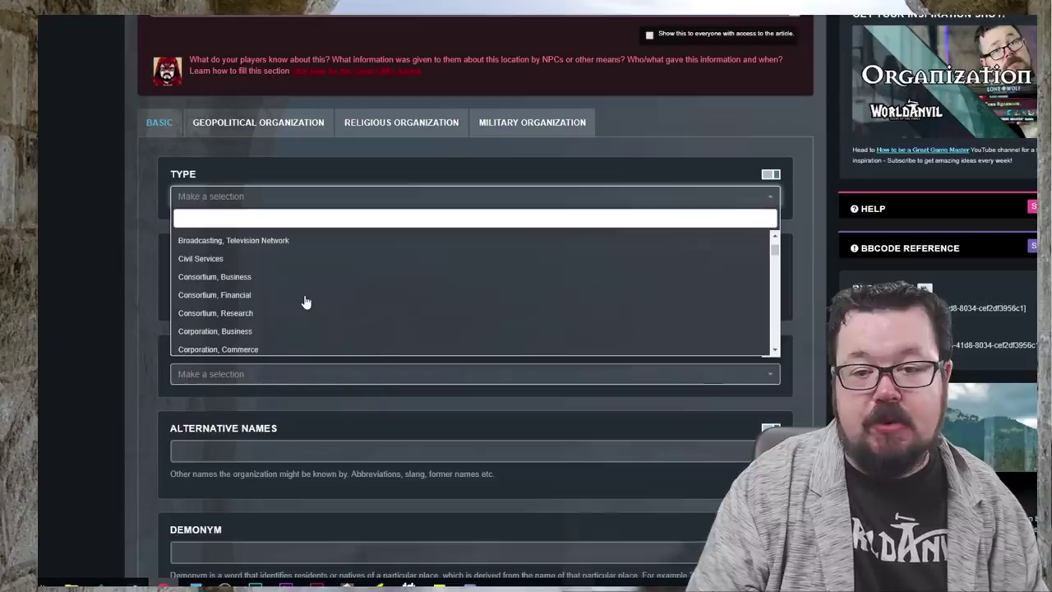
scroll(305, 303, down, 5)
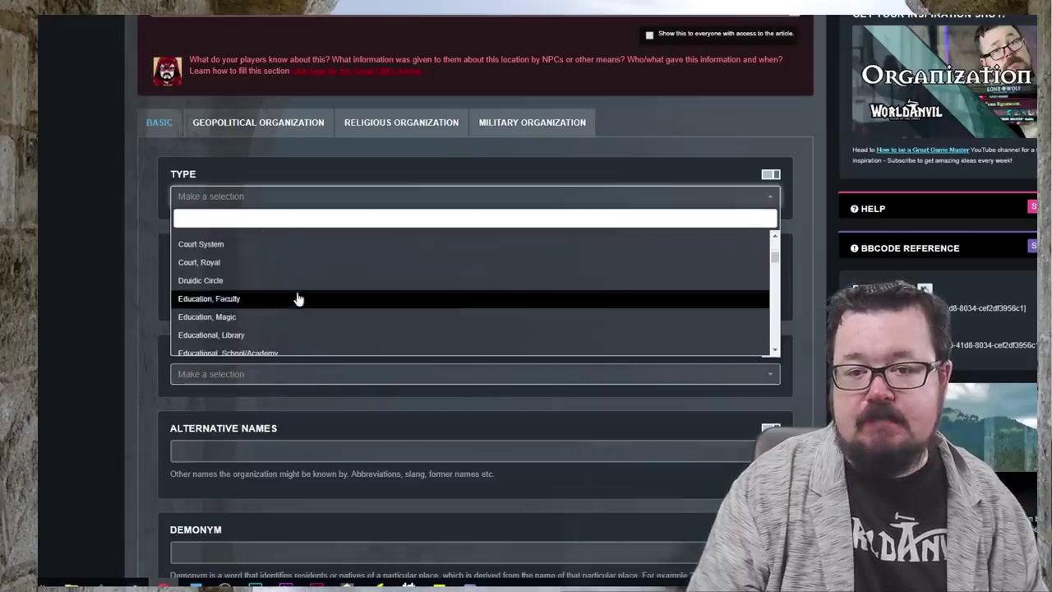
scroll(247, 268, up, 2)
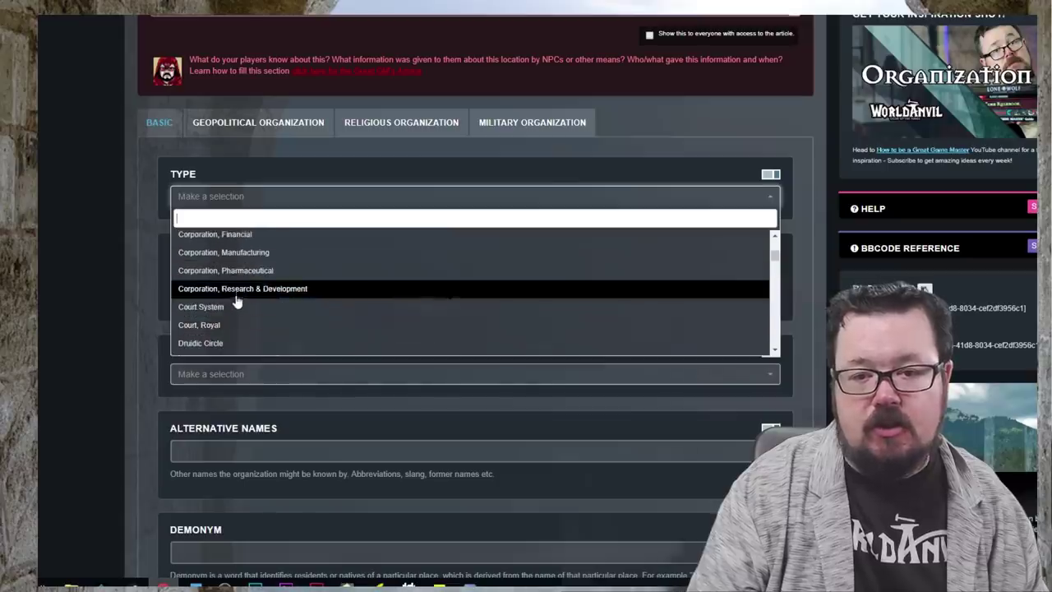
click(234, 307)
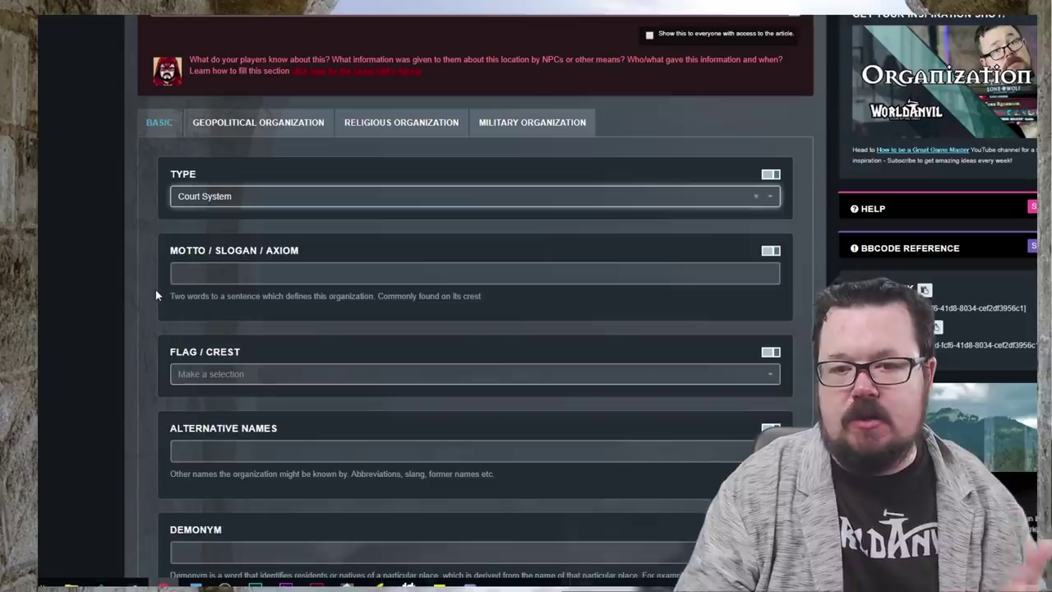
Step: Enter the motto "To protect the realm with honour." for the organization and italicize the whole line
key(Tab)
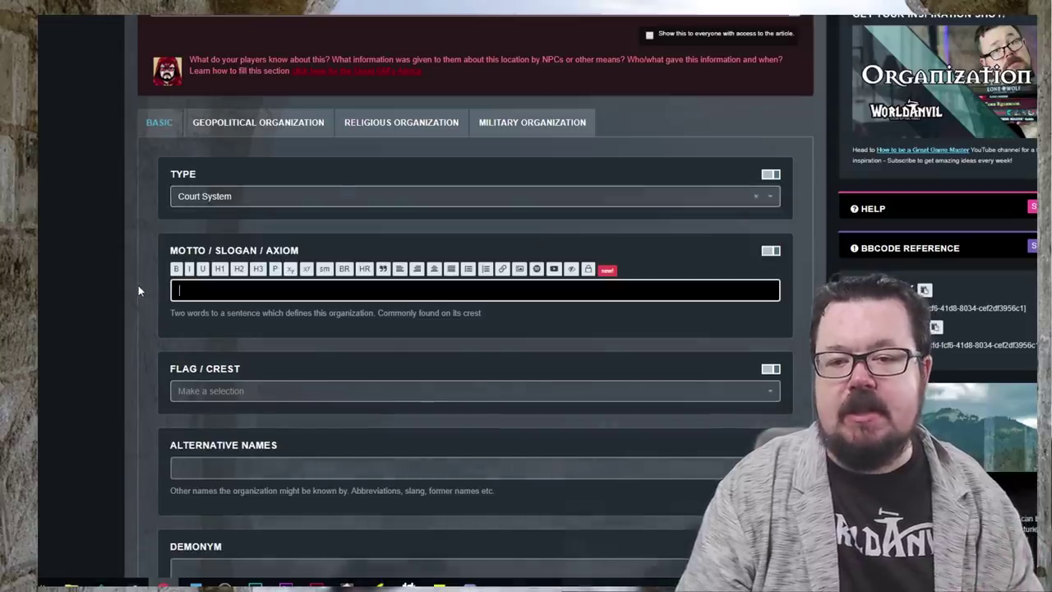
key(ctrl+v)
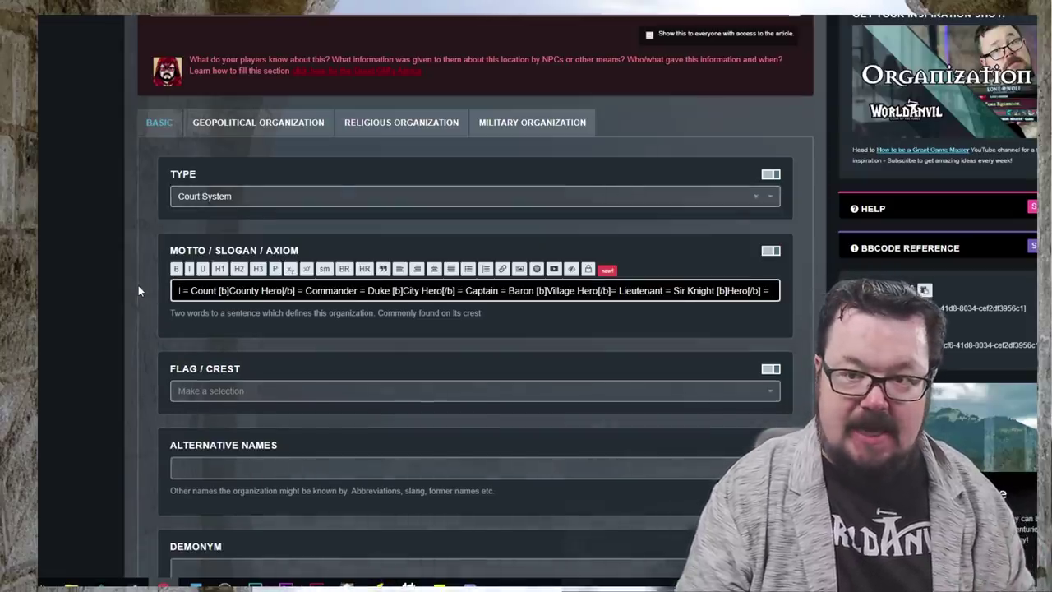
key(ctrl+z)
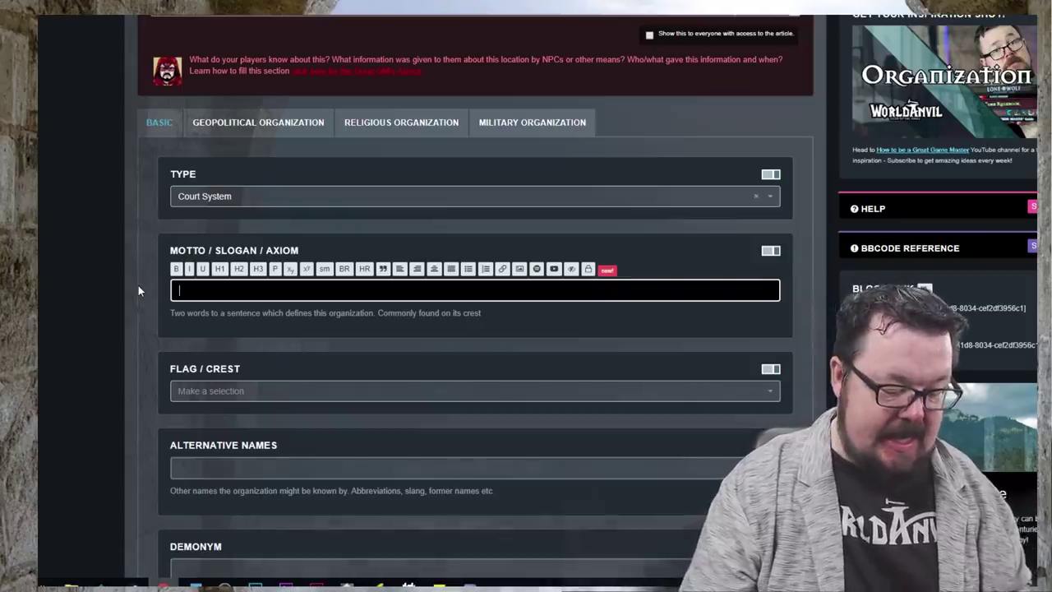
text(To )
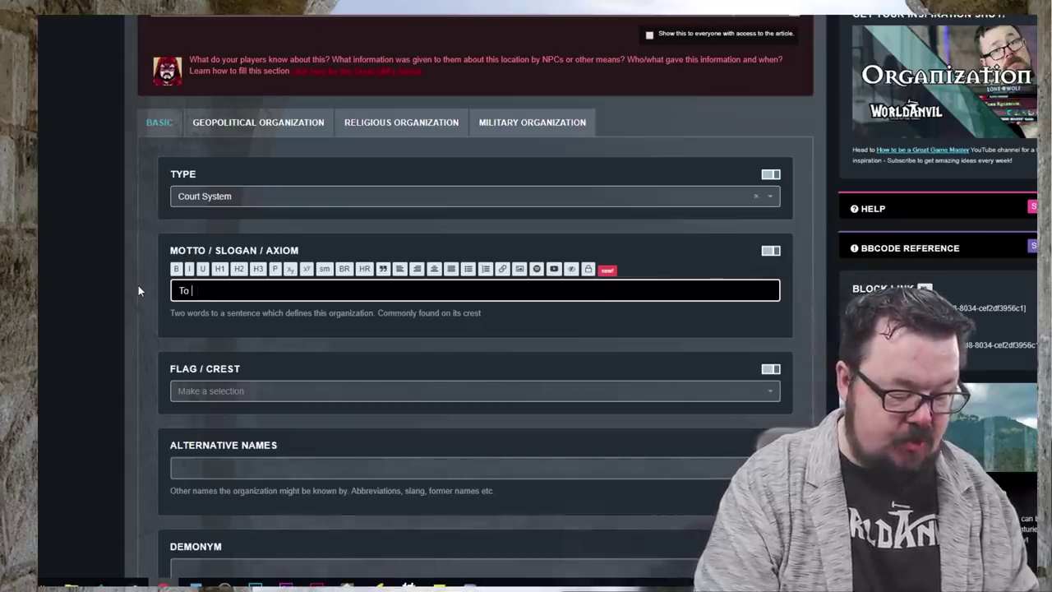
text(protect the r)
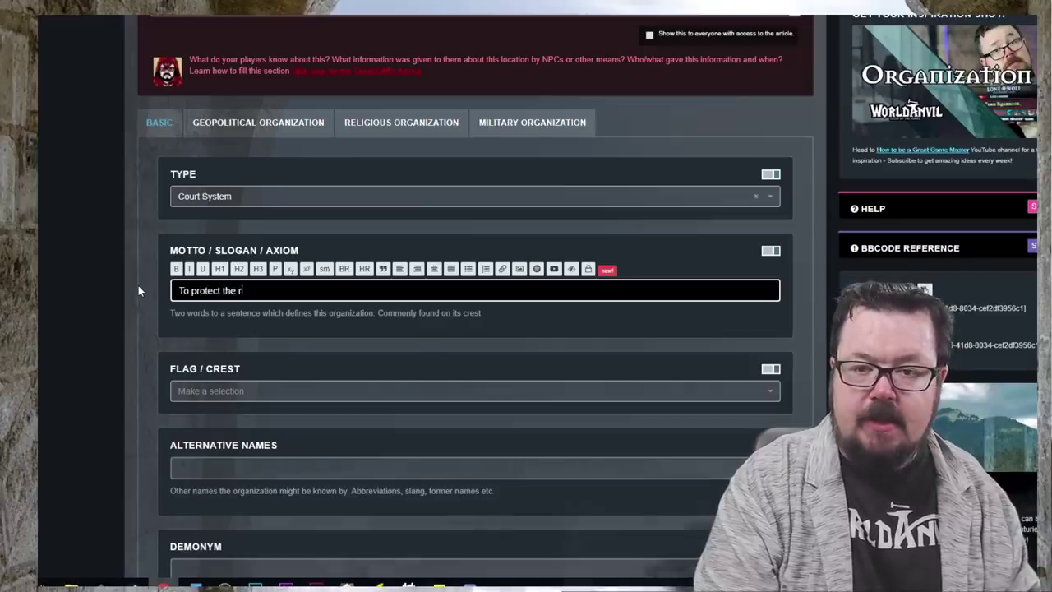
text(ealm with honour.)
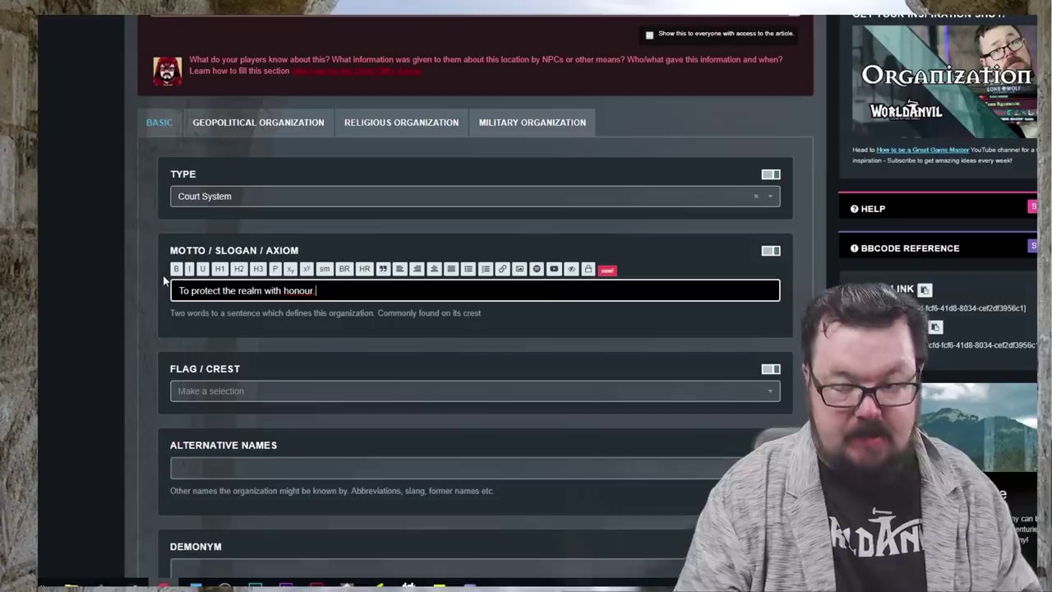
key(ctrl+a)
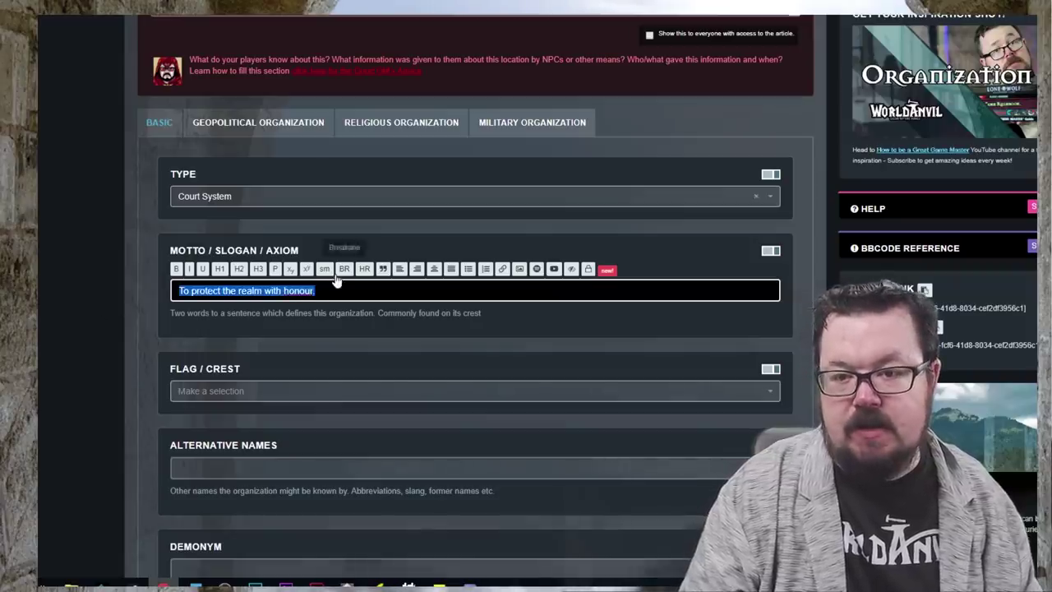
key(ctrl+i)
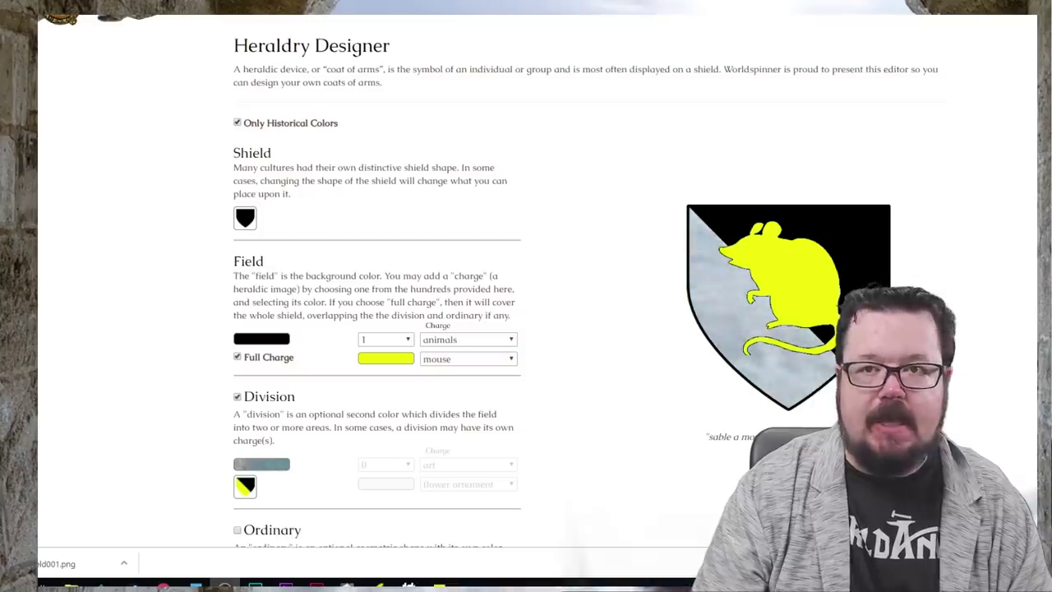
Step: Change the colour of the shield's division to purple in the Heraldry Designer
right_click(242, 16)
click(268, 27)
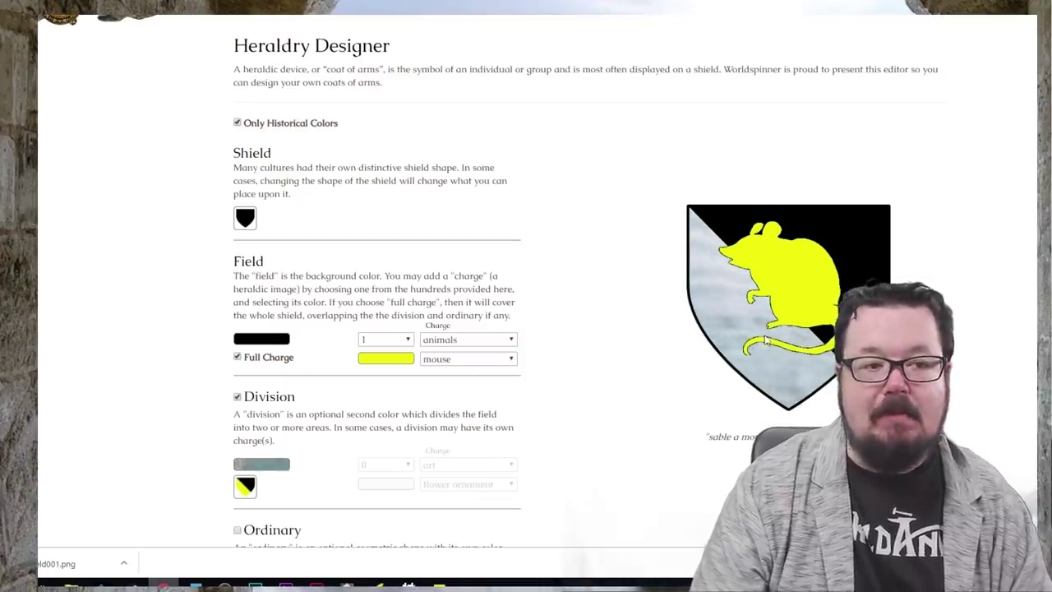
click(269, 466)
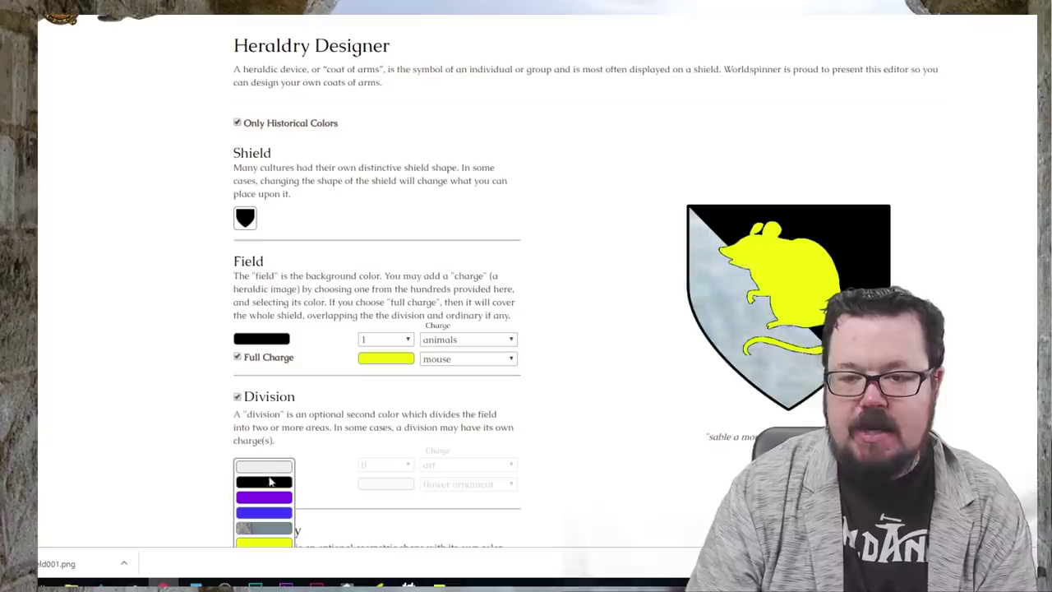
click(265, 500)
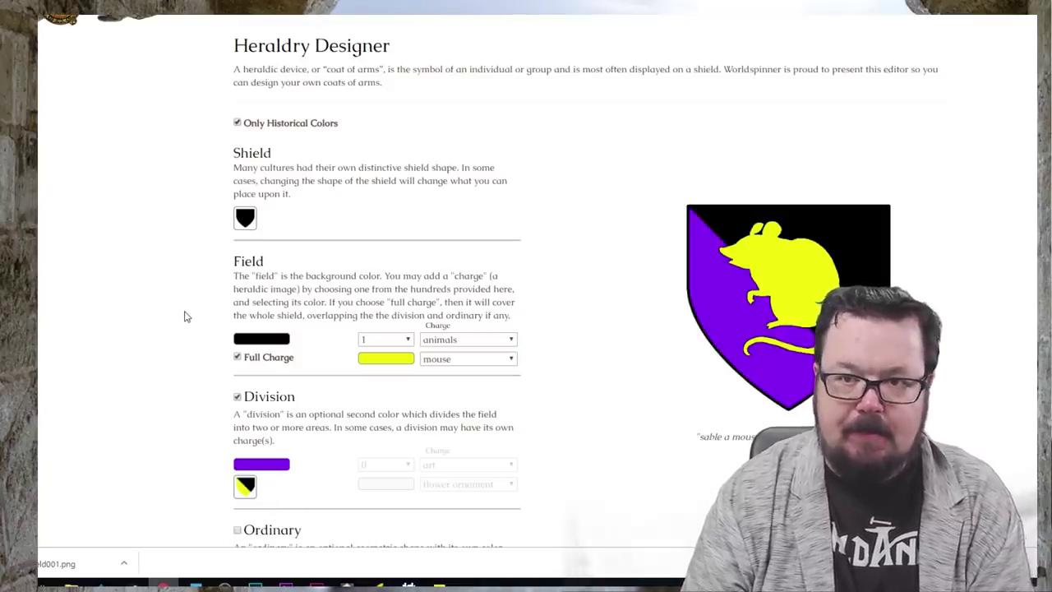
Step: Try the round shield shape with notched sides, followed by the Hex shape
click(247, 218)
scroll(319, 265, down, 1)
scroll(318, 265, down, 3)
click(268, 411)
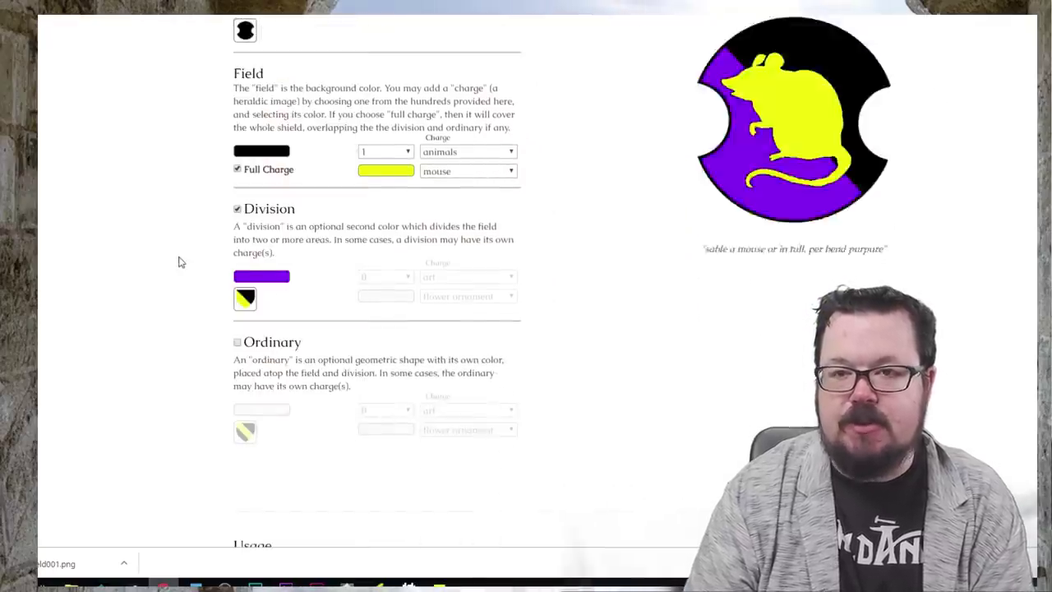
scroll(181, 262, up, 3)
click(245, 156)
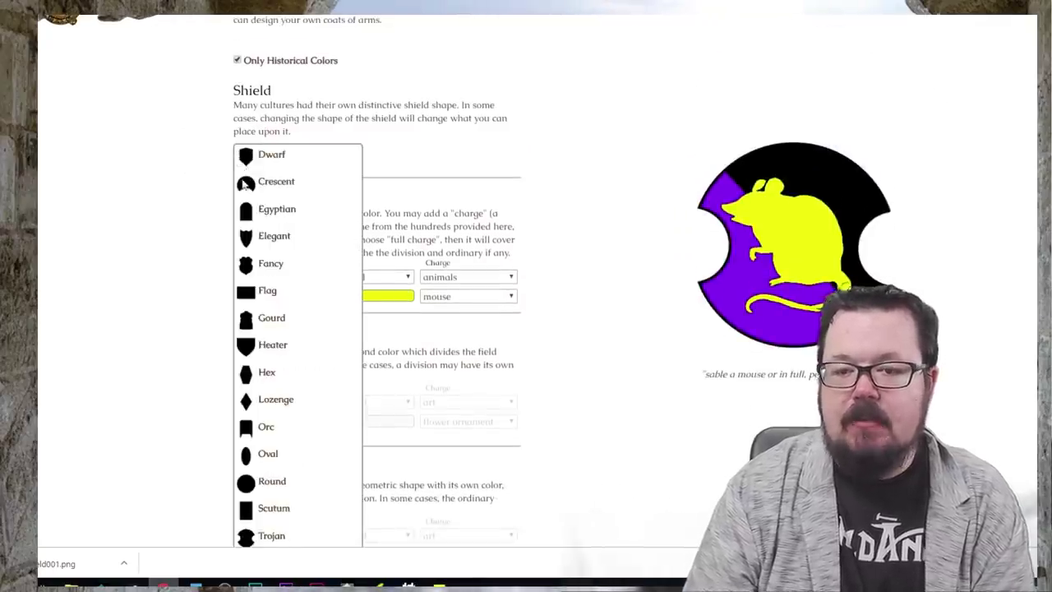
click(271, 372)
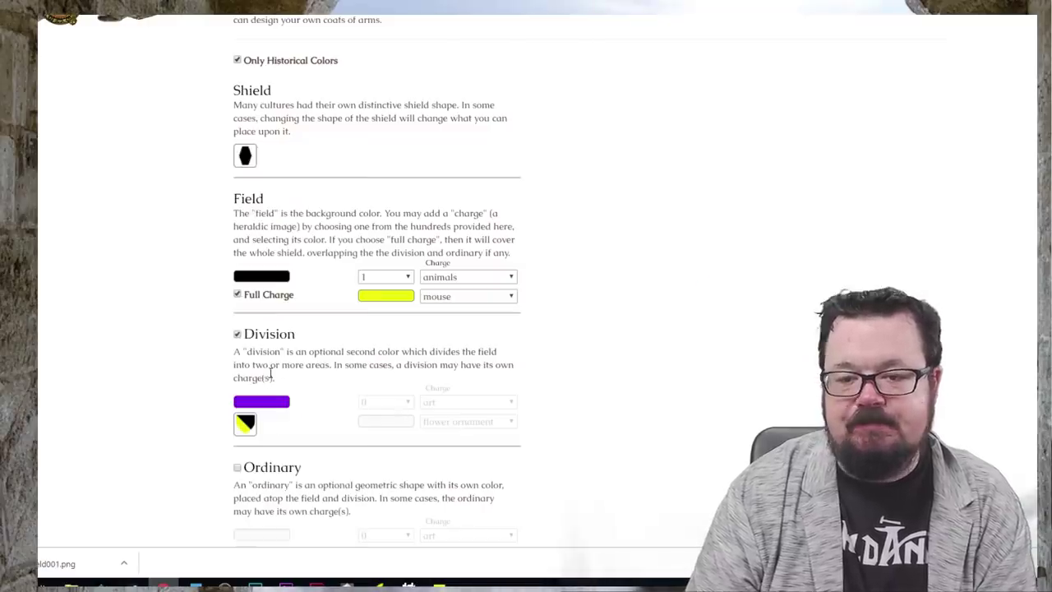
Step: Set the shield shape to Orc and keep it after browsing the other available shapes
click(249, 162)
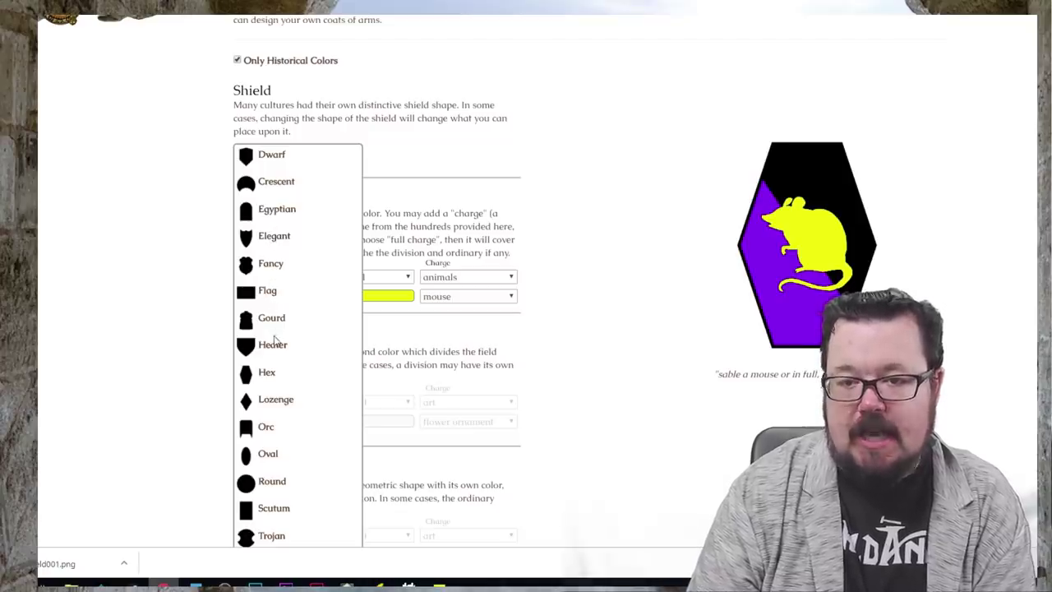
click(269, 429)
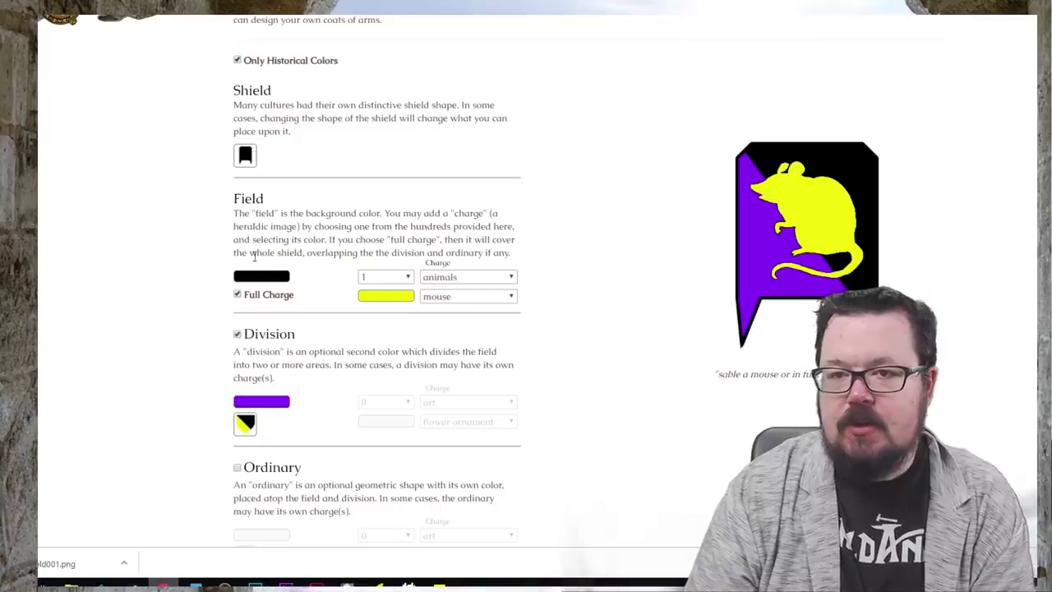
click(246, 156)
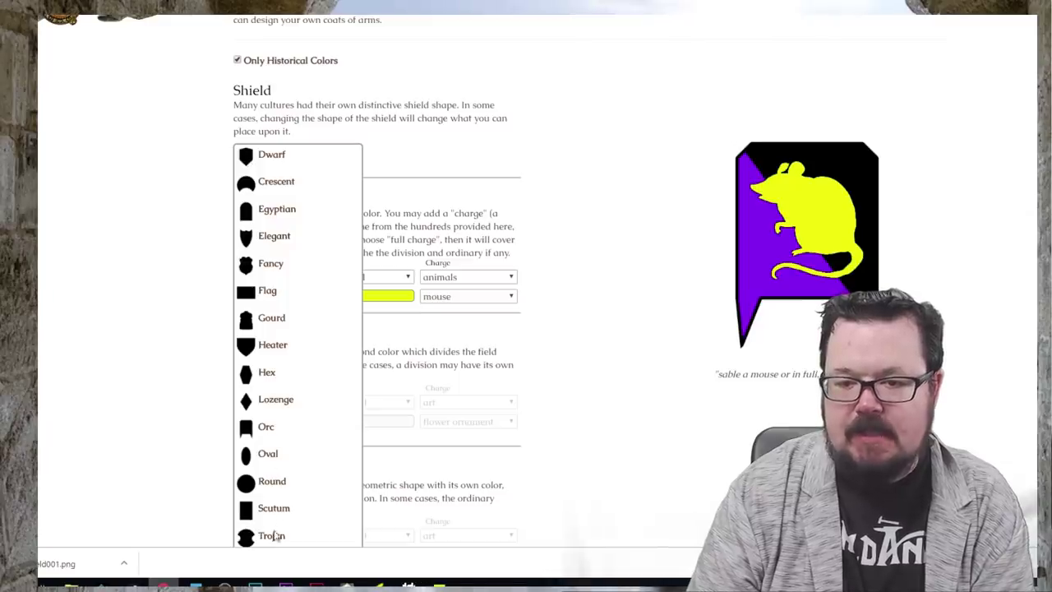
click(145, 296)
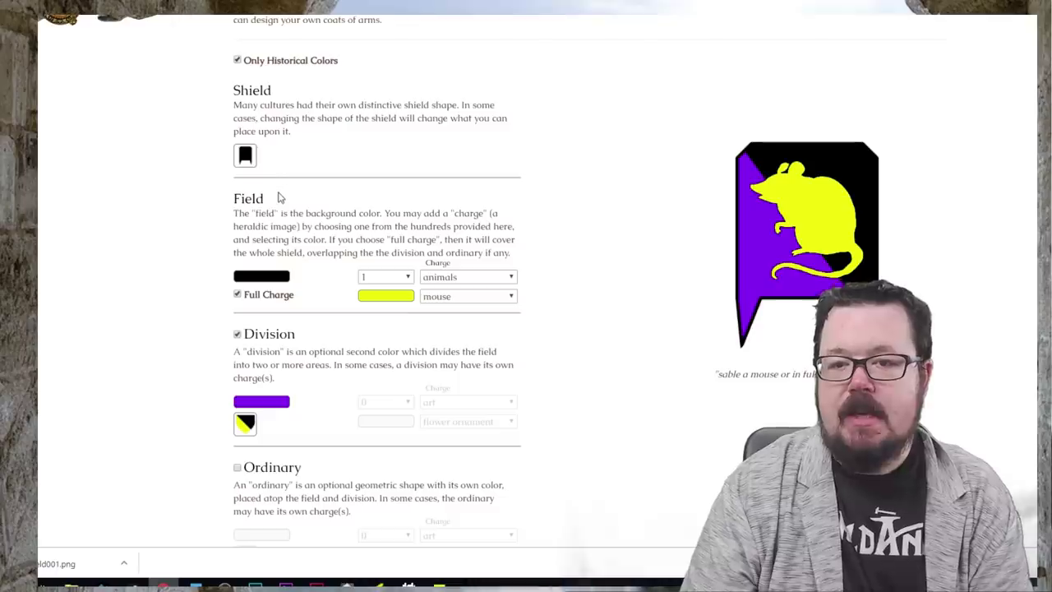
Step: Try two charges and zero charges on the field, and return the number to 1
click(406, 278)
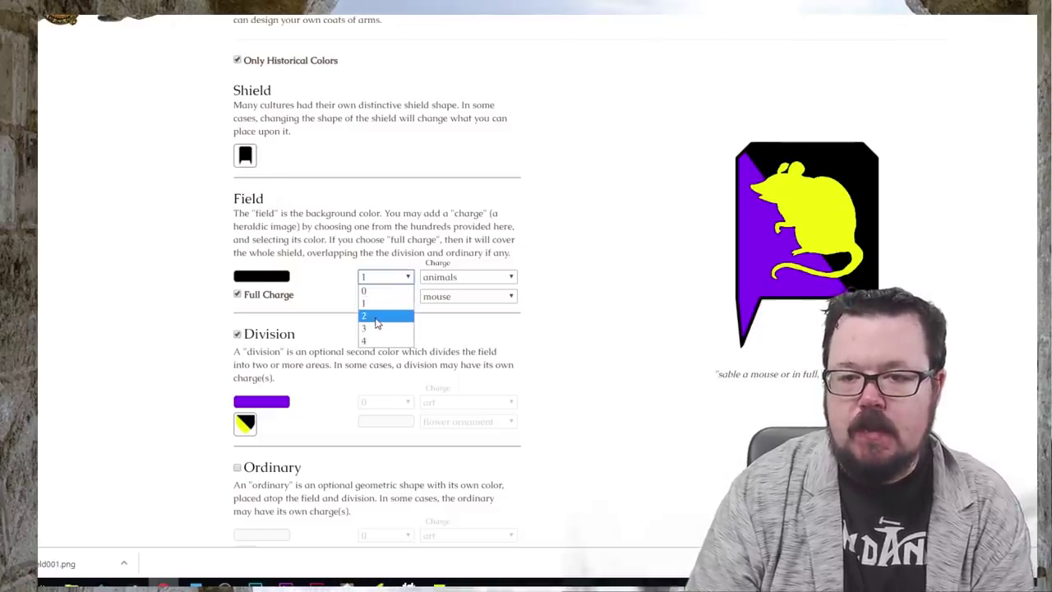
click(378, 316)
click(410, 280)
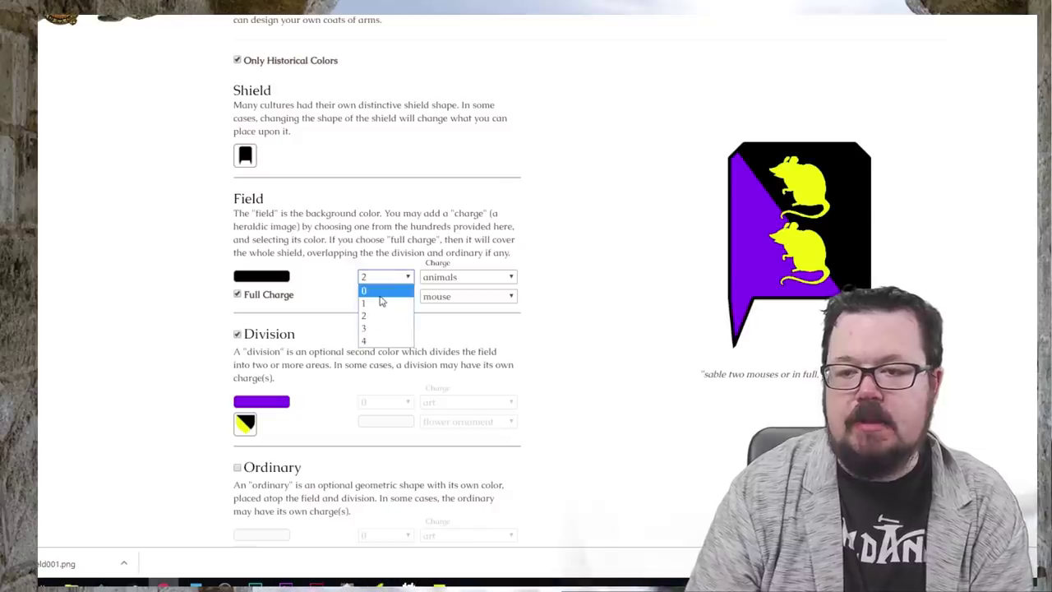
click(380, 293)
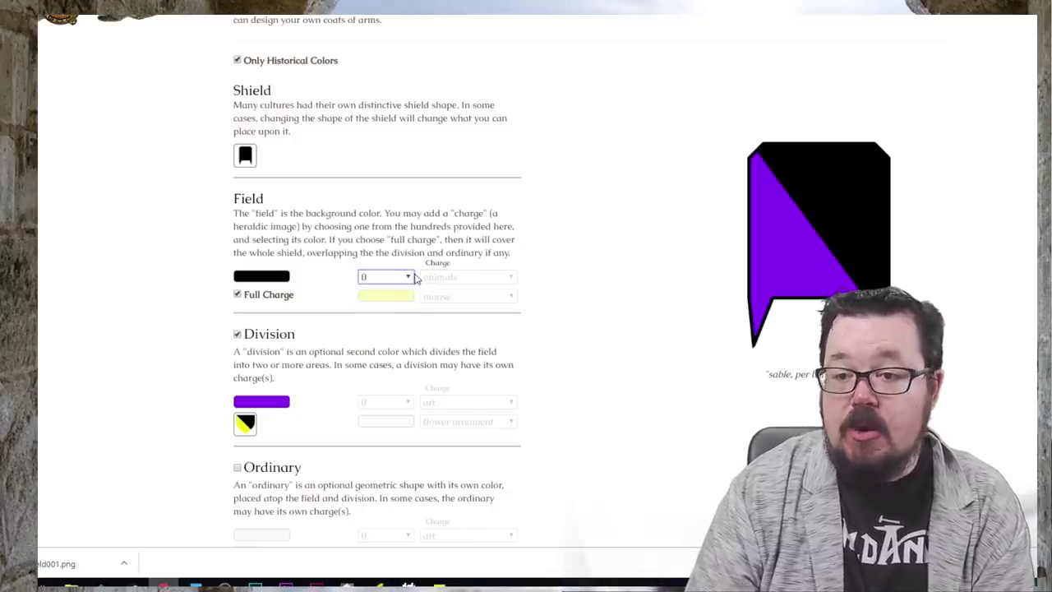
click(386, 278)
click(373, 304)
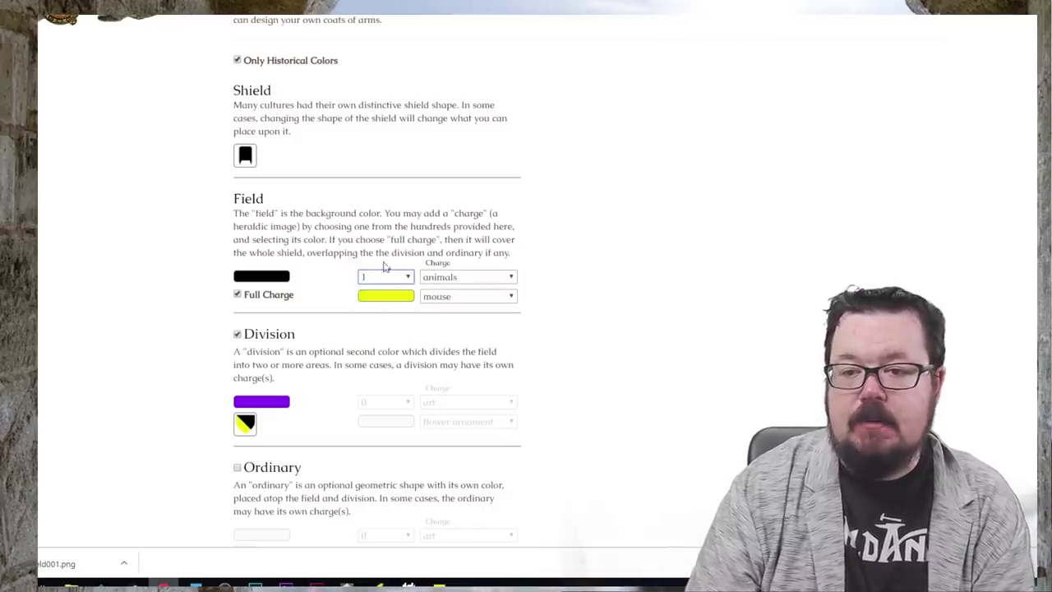
Step: Change the field's charge category to weapons and armor
click(465, 277)
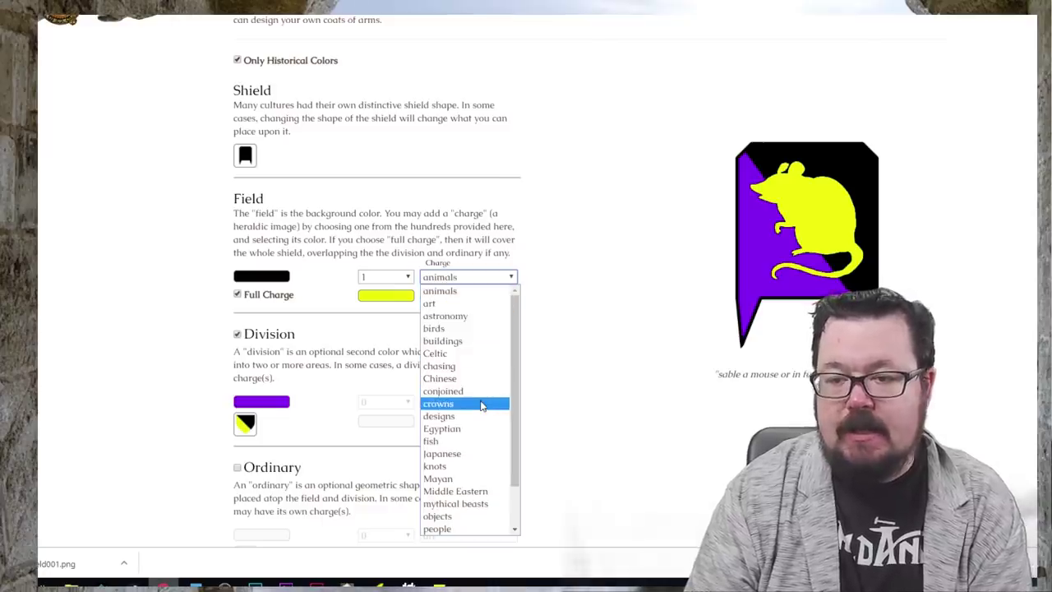
scroll(482, 406, down, 2)
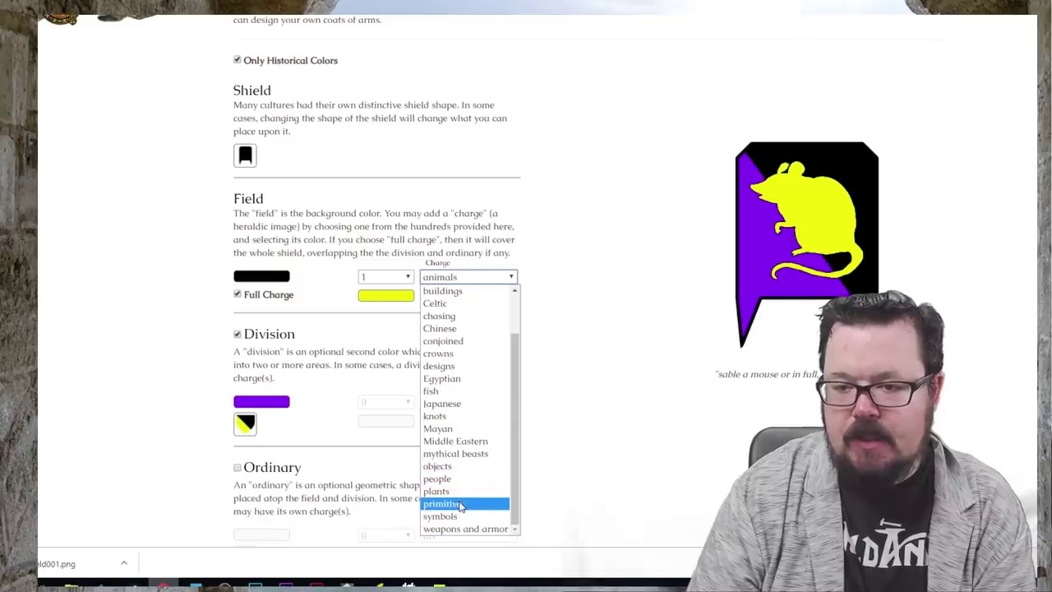
click(465, 528)
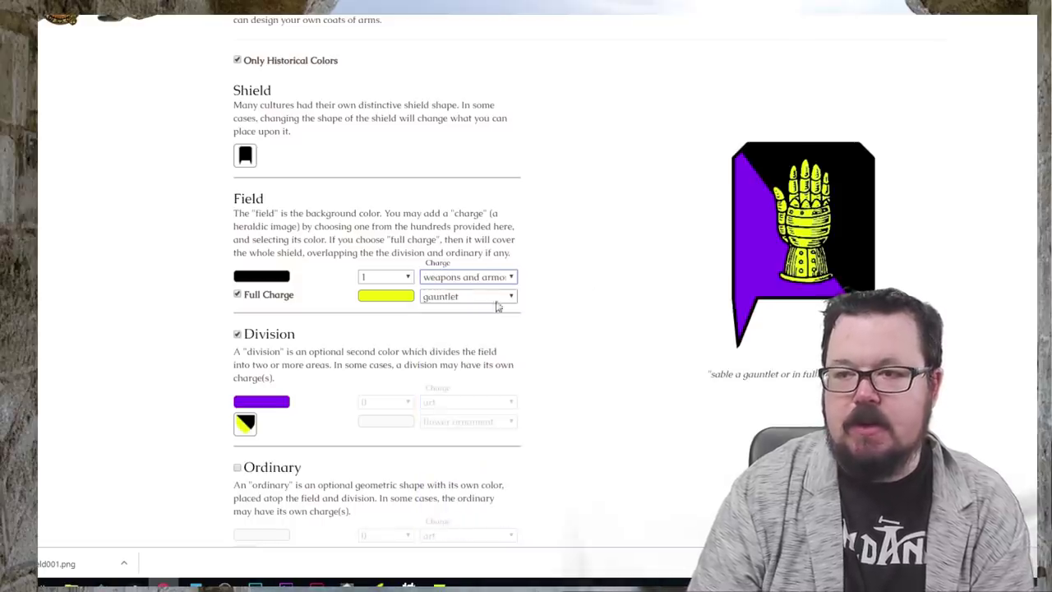
Step: Try the axe, bill hook head and chamfron as the field's weapons and armor charge
click(462, 298)
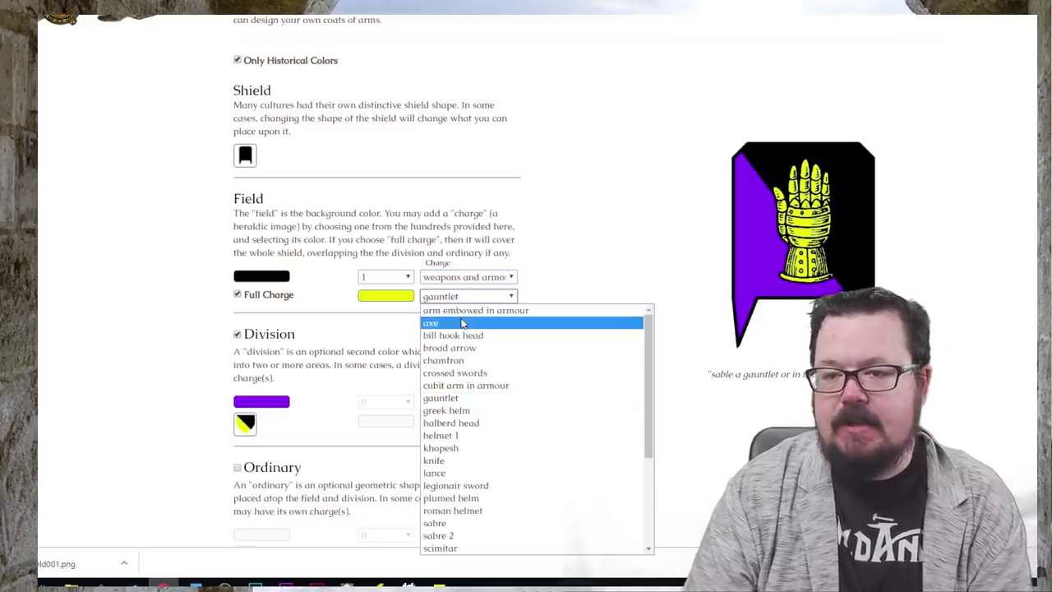
click(464, 322)
click(457, 298)
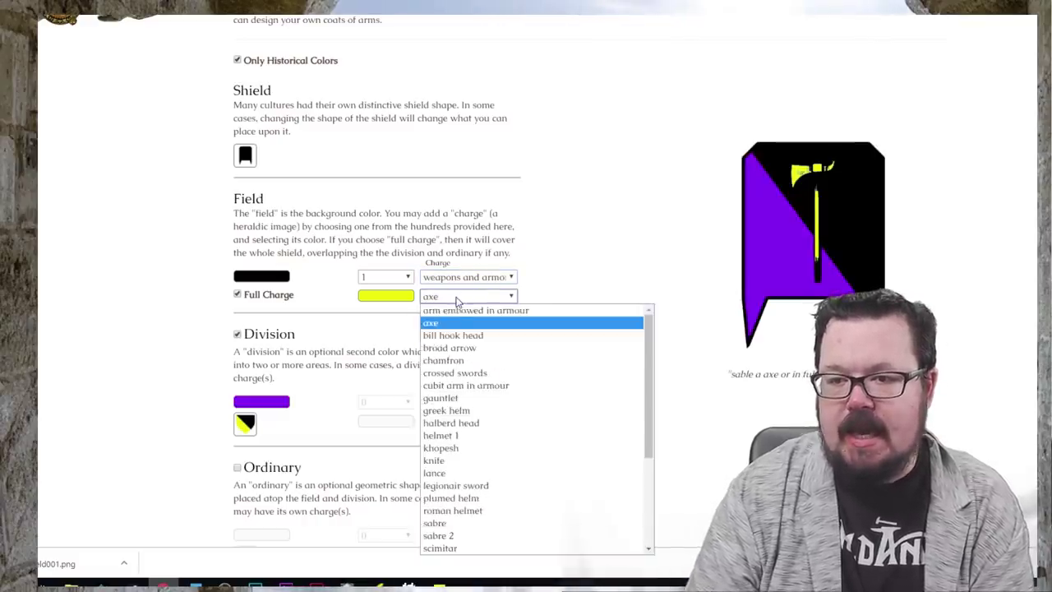
click(455, 337)
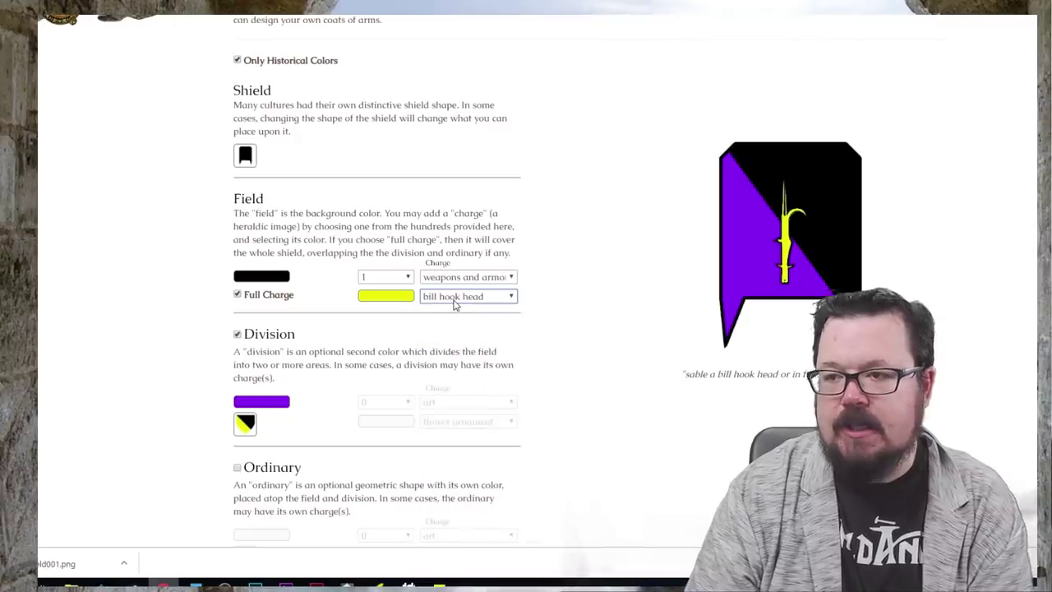
click(456, 298)
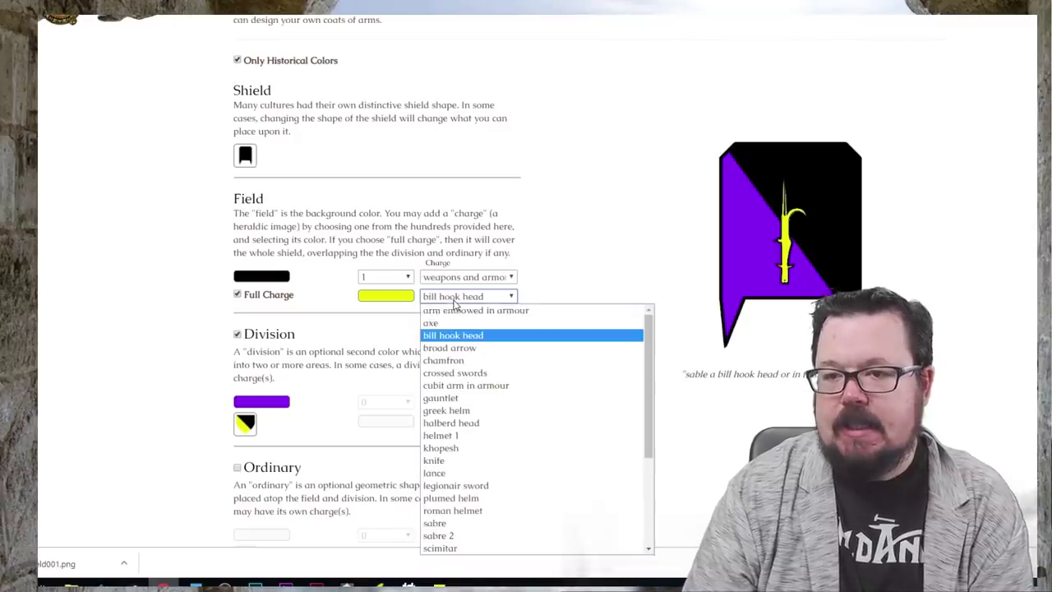
click(455, 360)
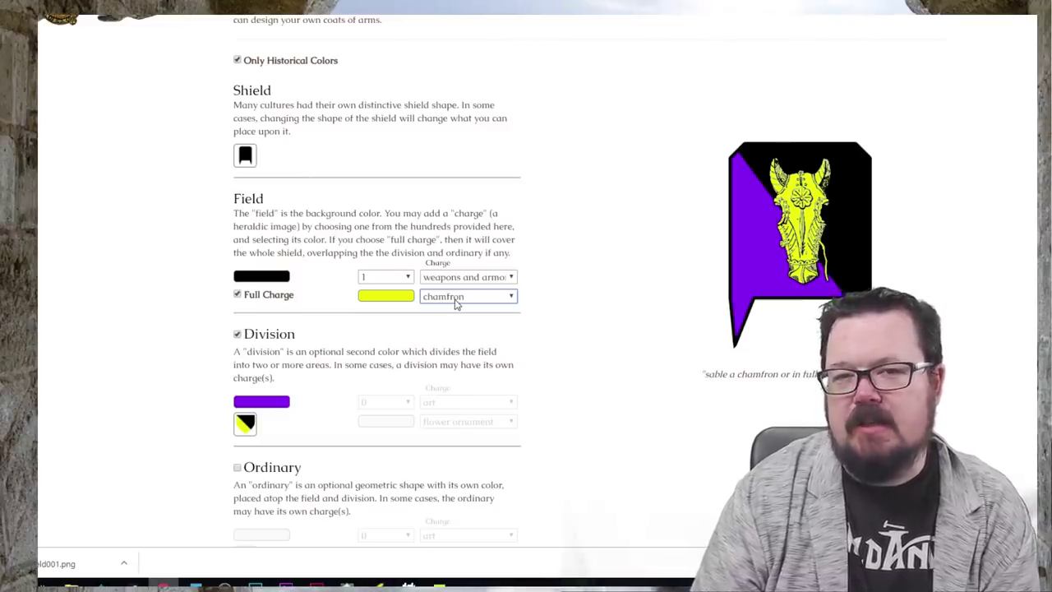
Step: Try crossed swords as the field's charge, and settle on the greek helm
click(457, 297)
click(454, 373)
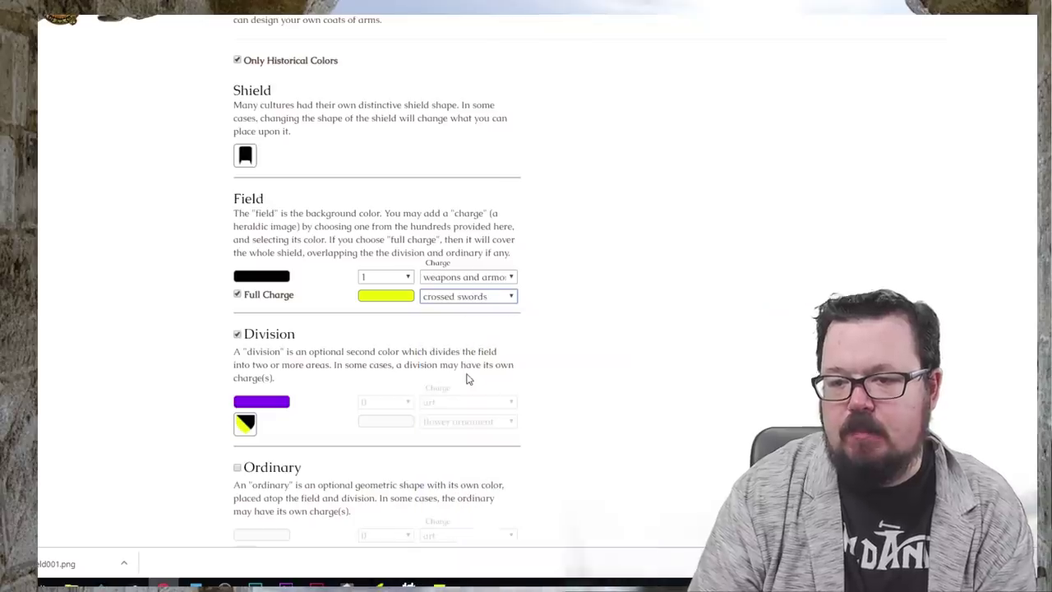
click(458, 298)
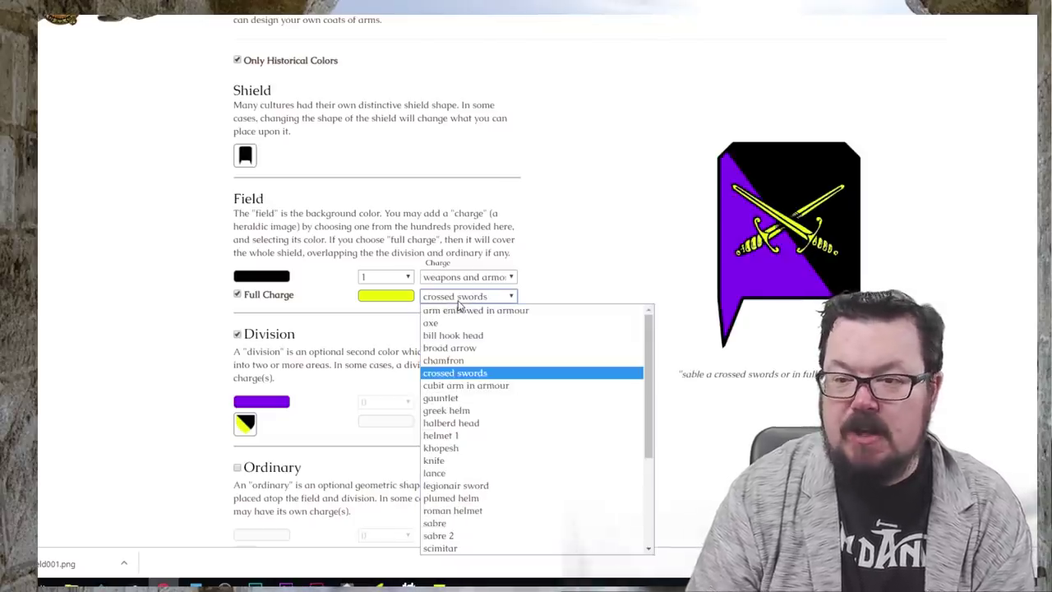
click(460, 411)
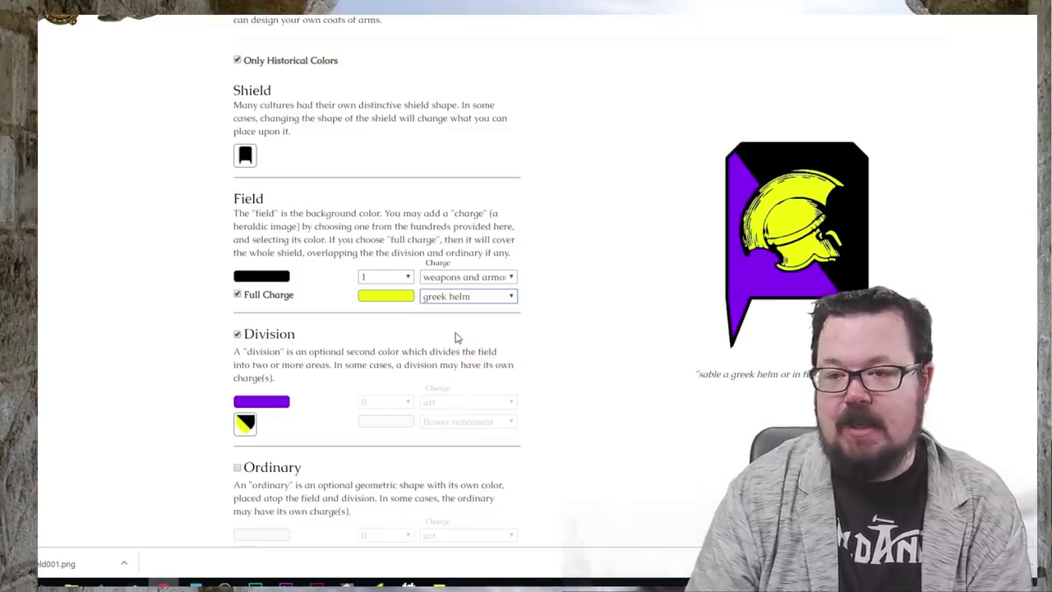
Step: Try blue and white for the greek helm charge, and return its color to yellow
click(410, 301)
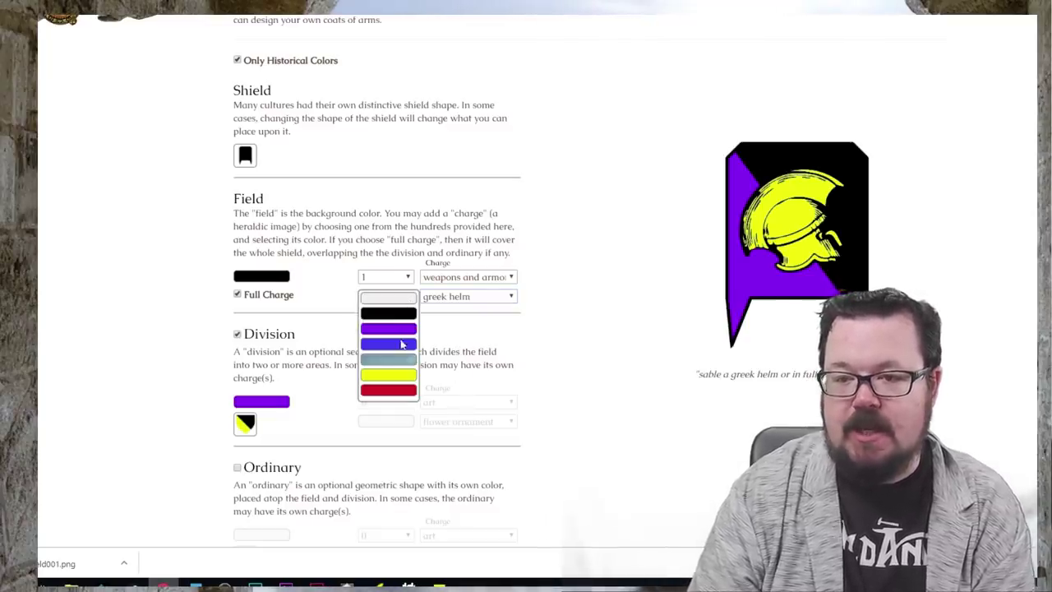
click(401, 345)
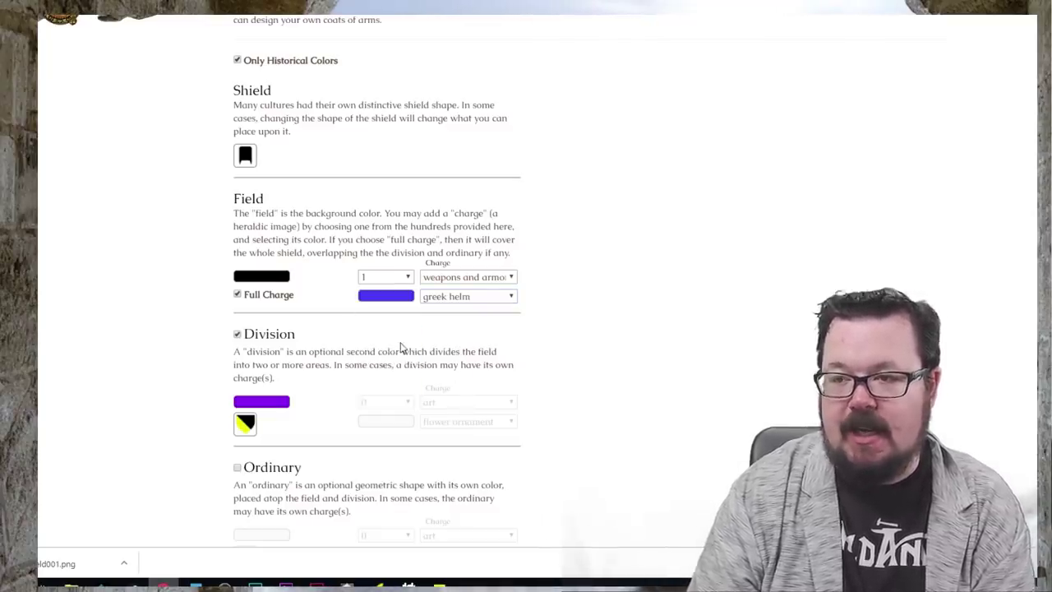
click(392, 298)
click(397, 300)
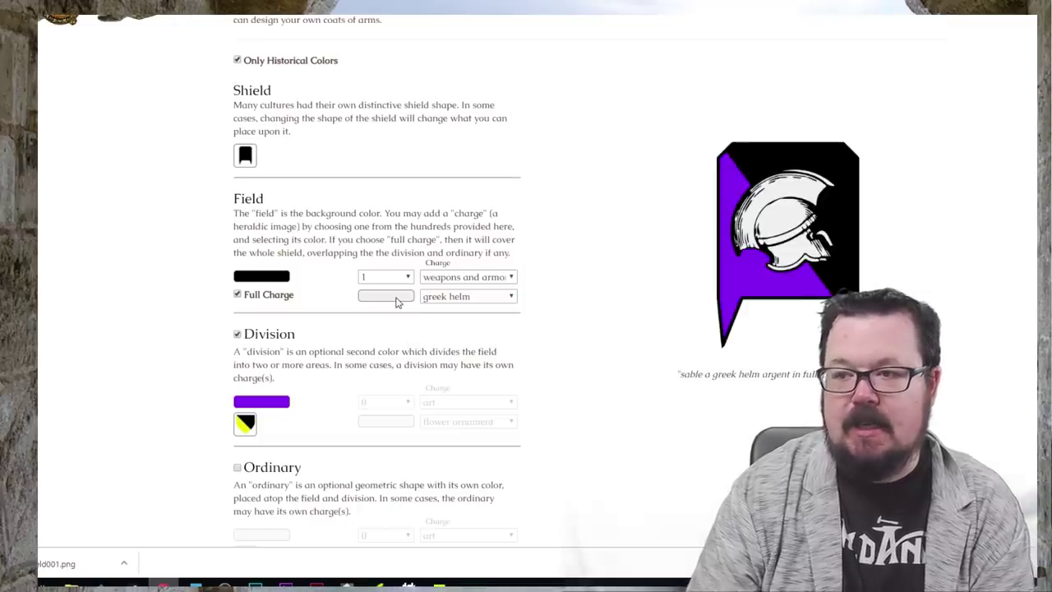
click(397, 301)
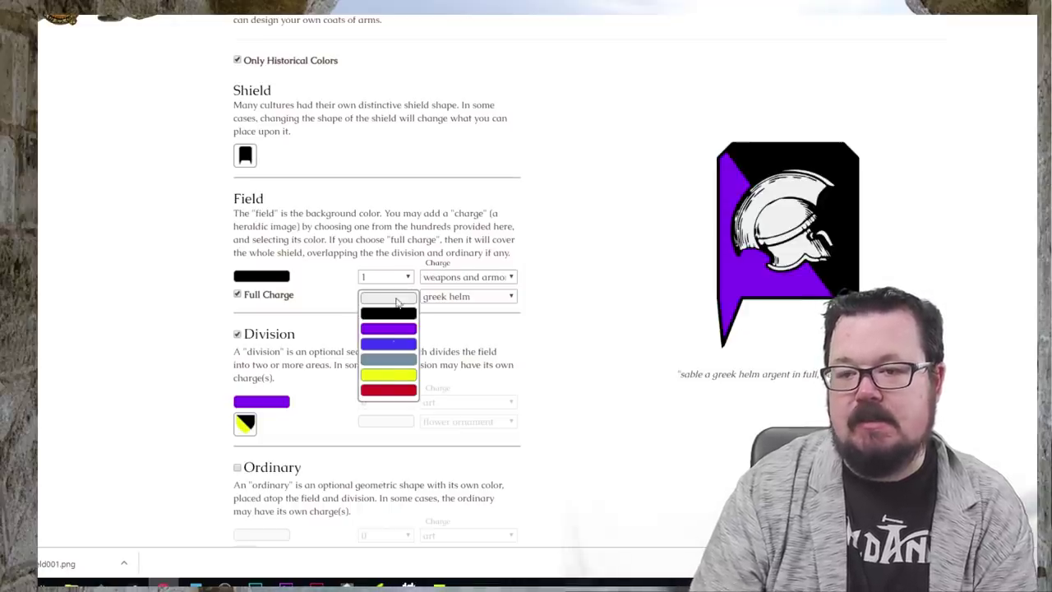
click(392, 382)
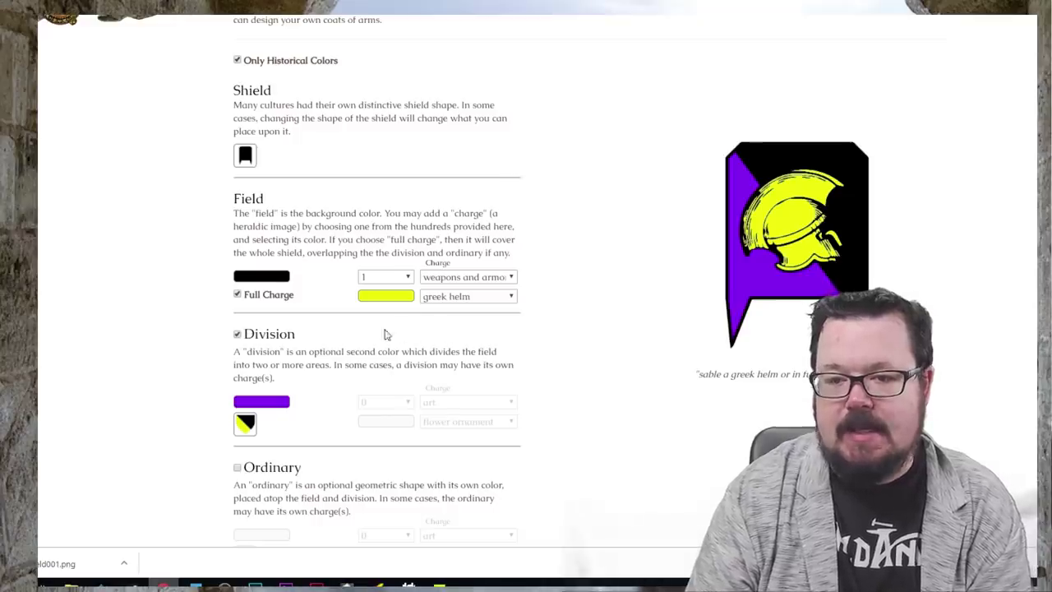
Step: Switch the division off and on again, and try the Per Bend Sinister and Per Fess division patterns
click(238, 336)
click(237, 335)
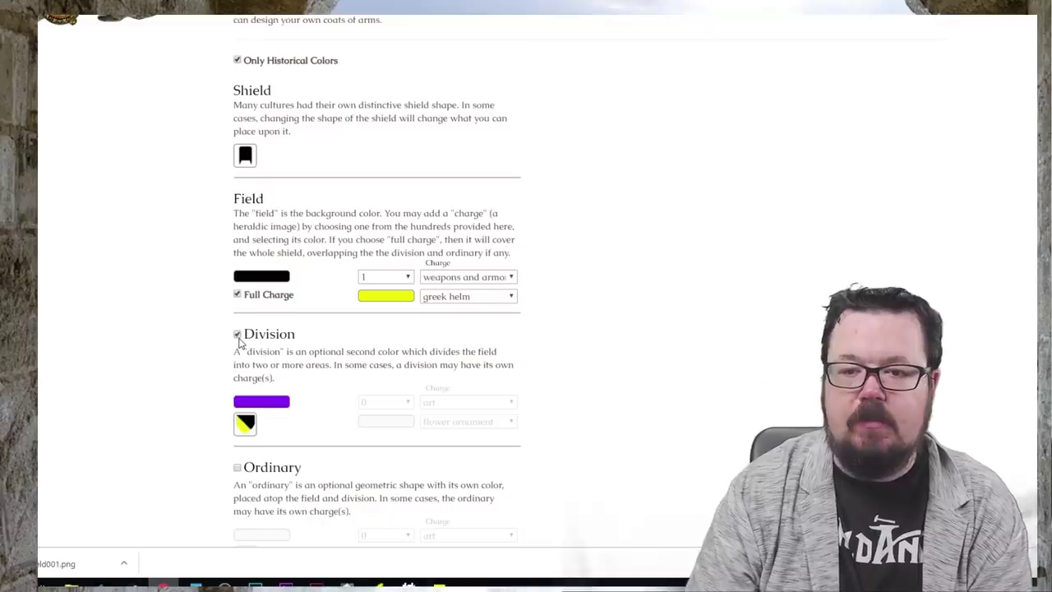
click(245, 422)
scroll(344, 361, down, 2)
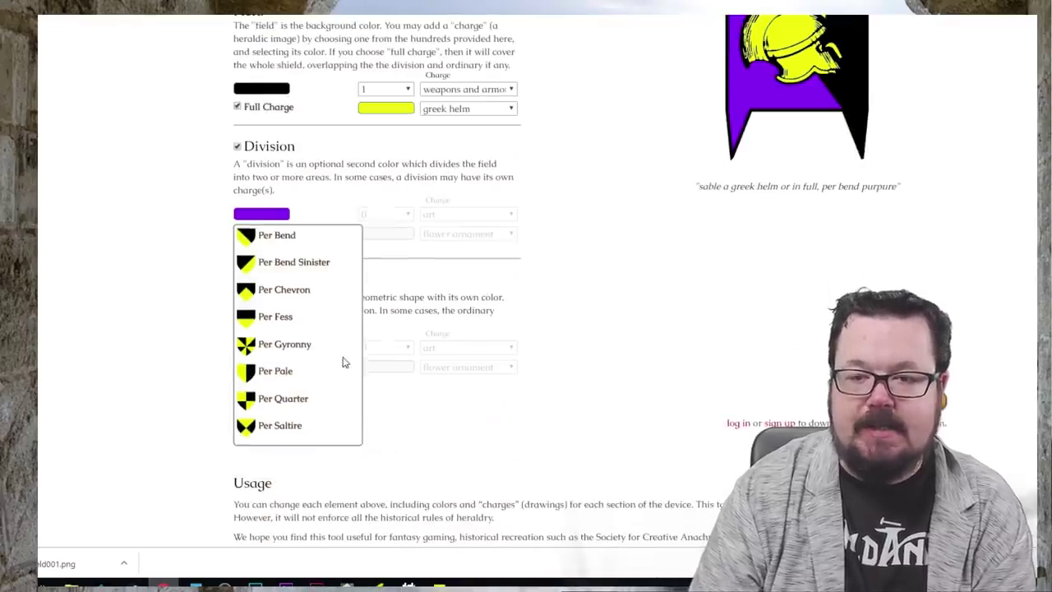
click(303, 269)
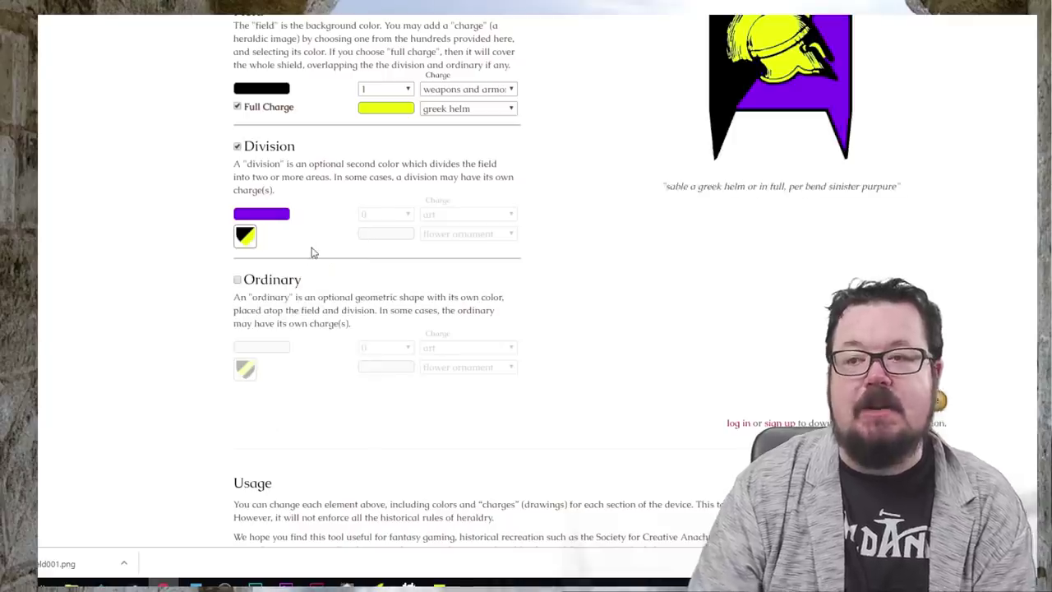
scroll(312, 251, up, 2)
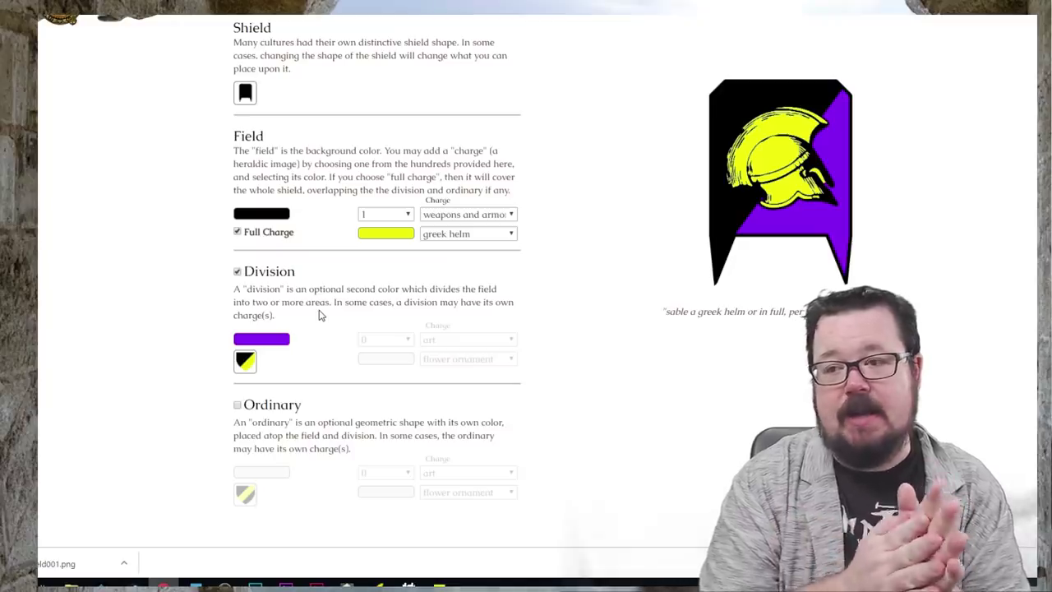
click(247, 361)
click(288, 444)
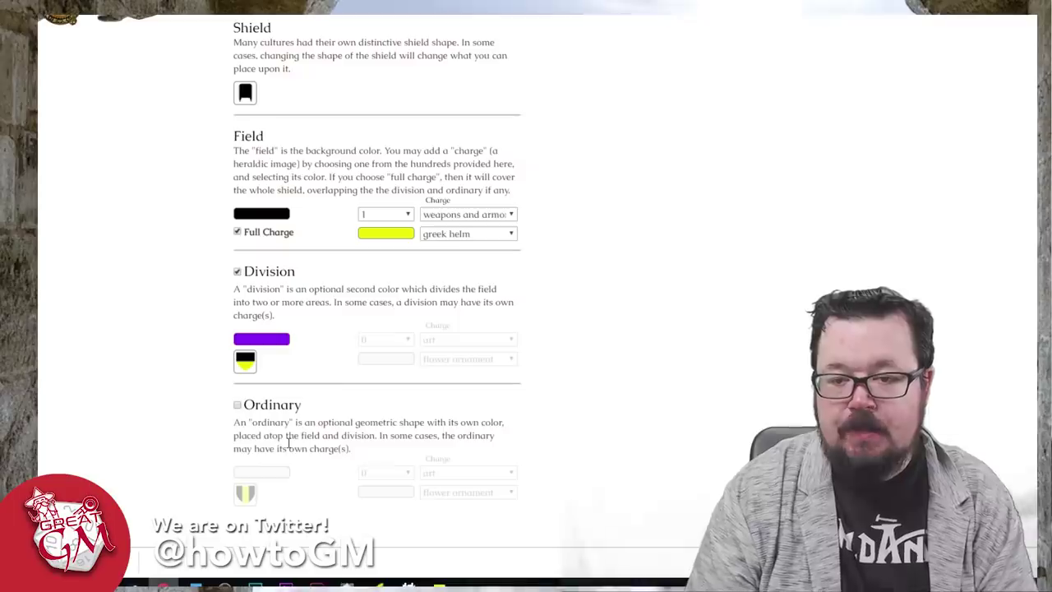
Step: Try the Per Quarter division, and set the shield's division pattern to Per Saltire
click(247, 364)
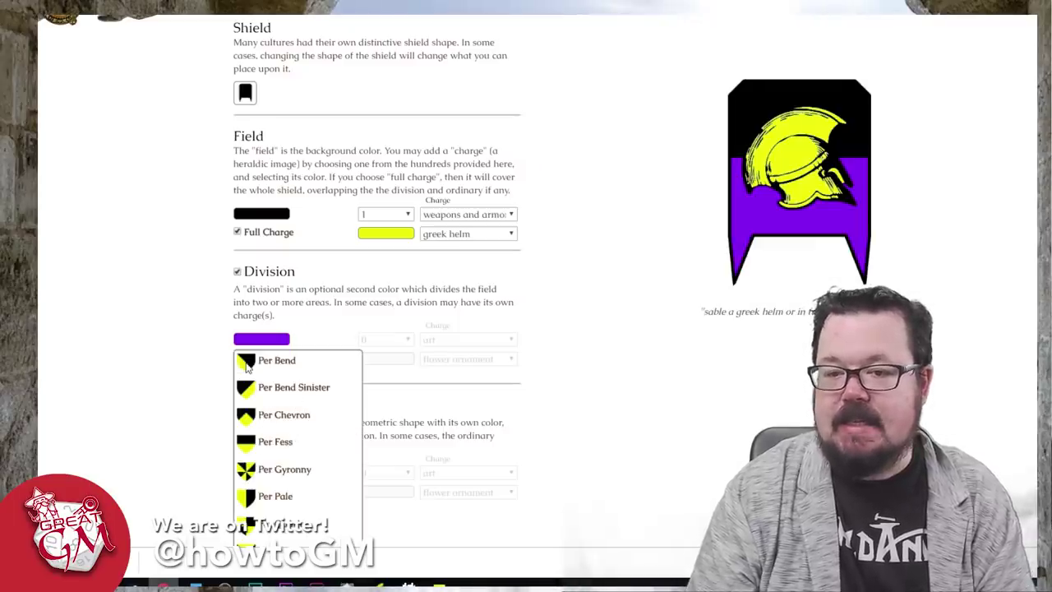
scroll(267, 479, down, 1)
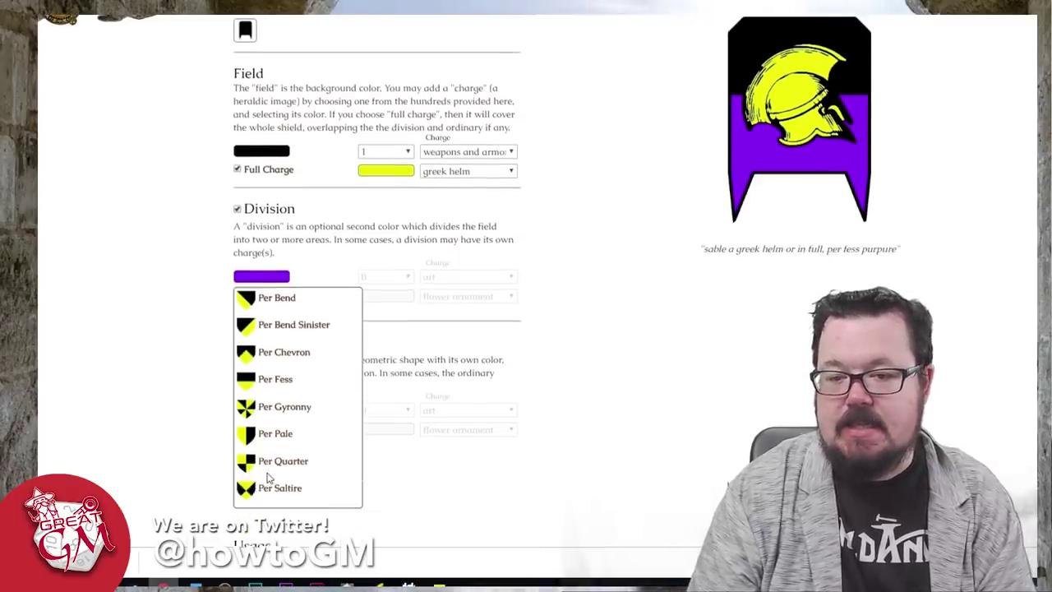
click(272, 470)
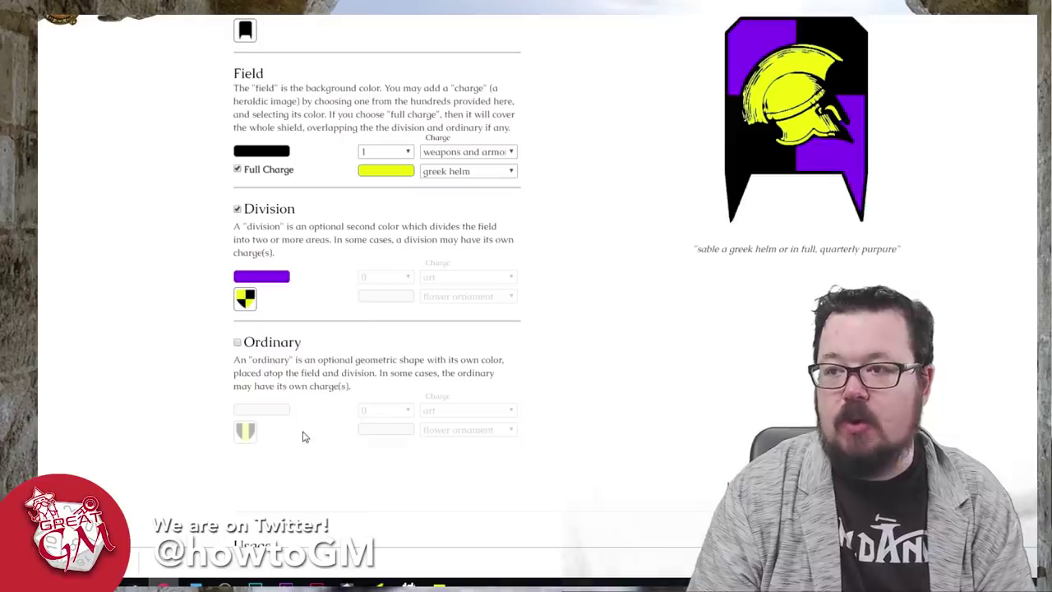
click(254, 306)
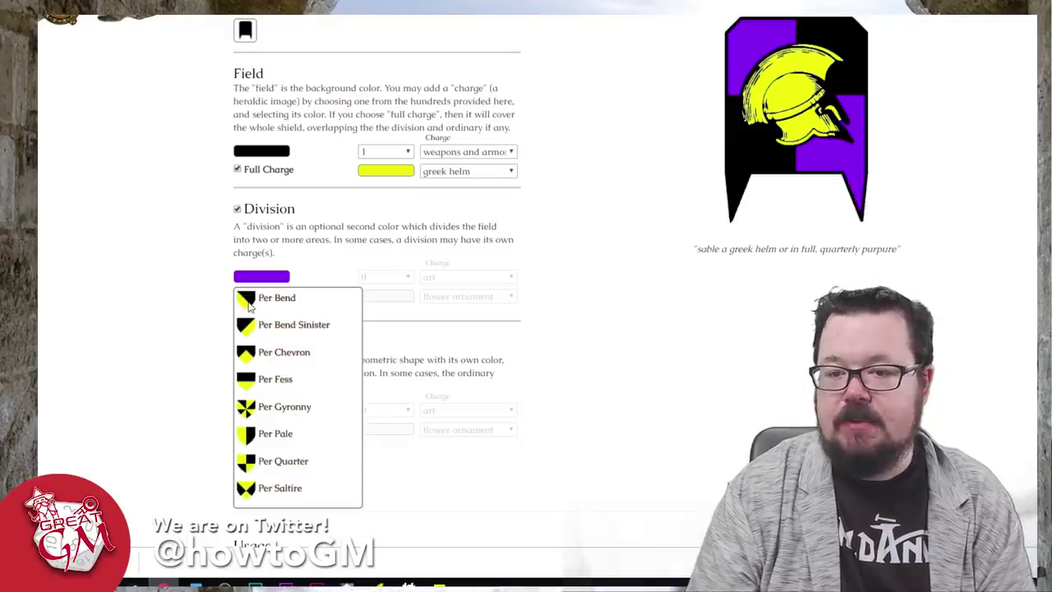
click(268, 493)
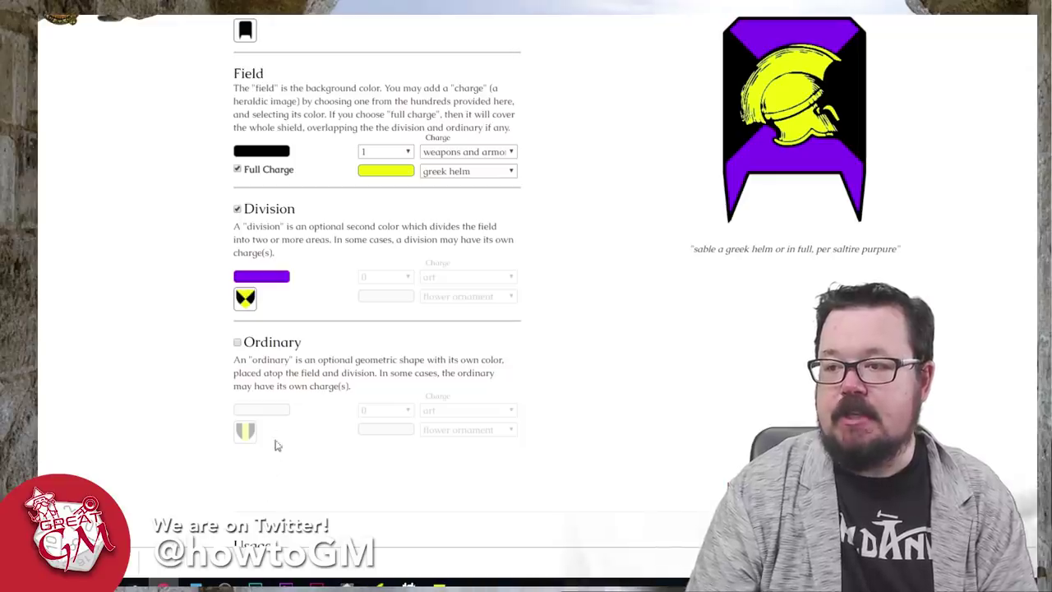
Step: Try yellow, blue, green (vert) and red in turn as the division's color
click(286, 280)
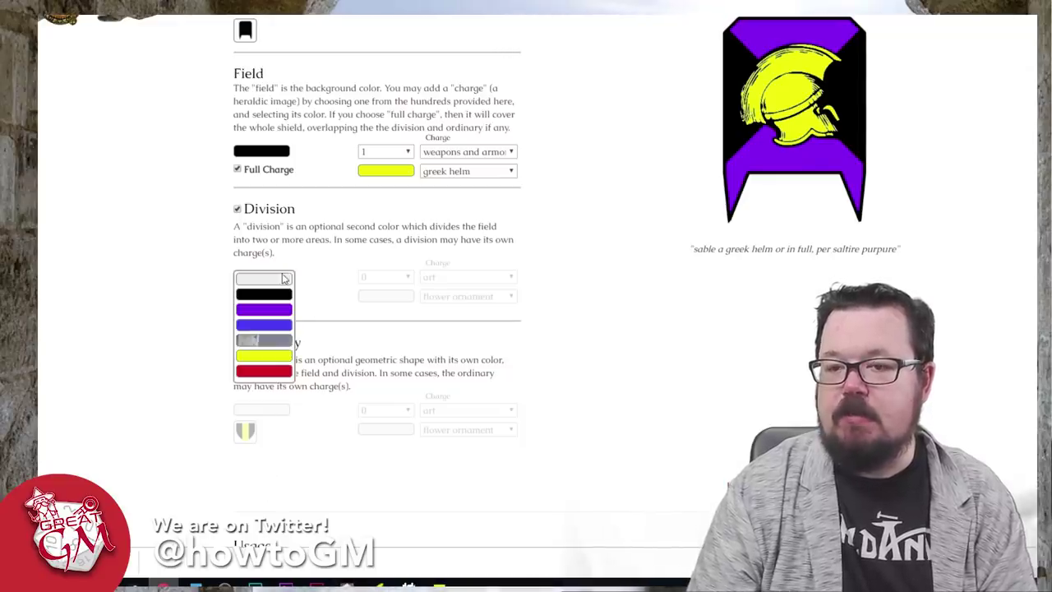
click(267, 355)
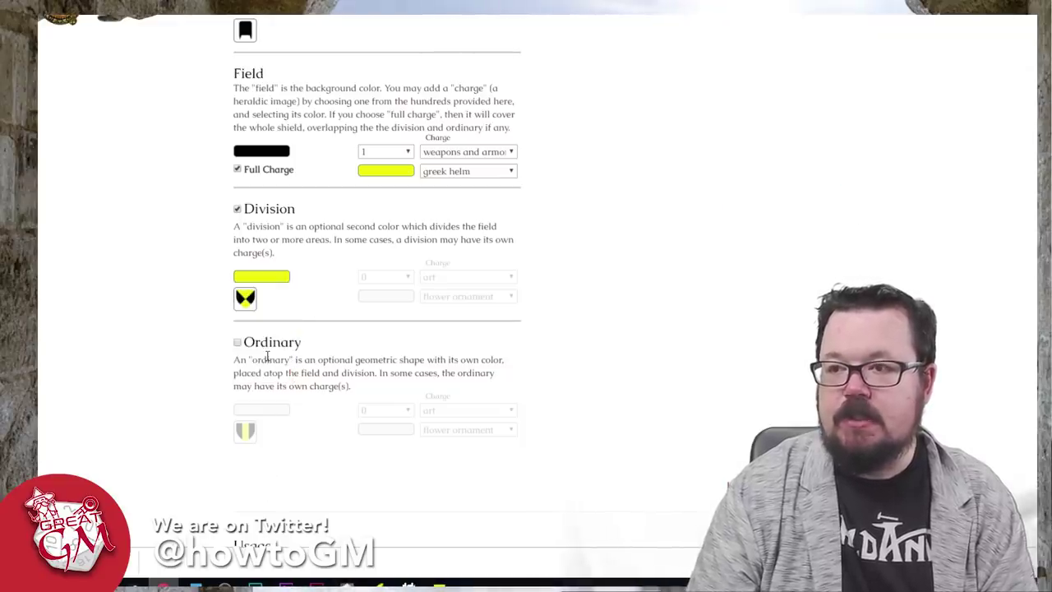
click(278, 282)
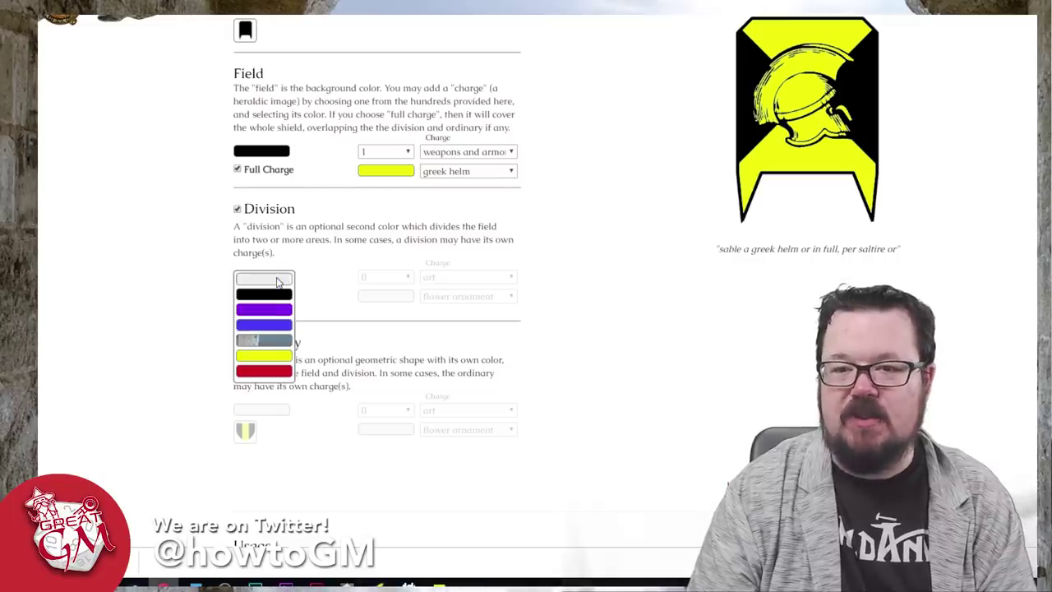
click(269, 327)
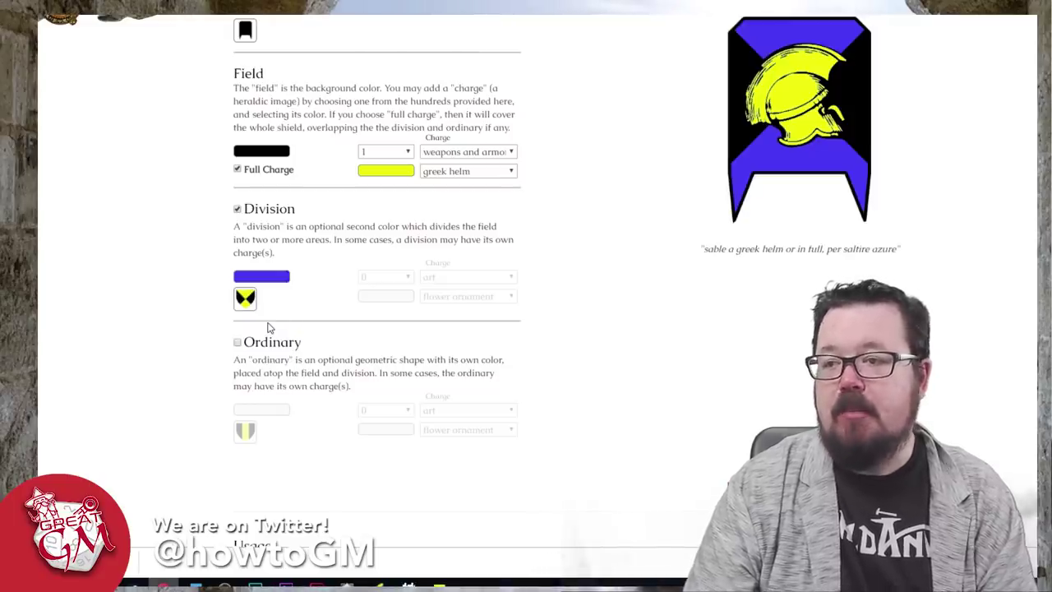
click(272, 280)
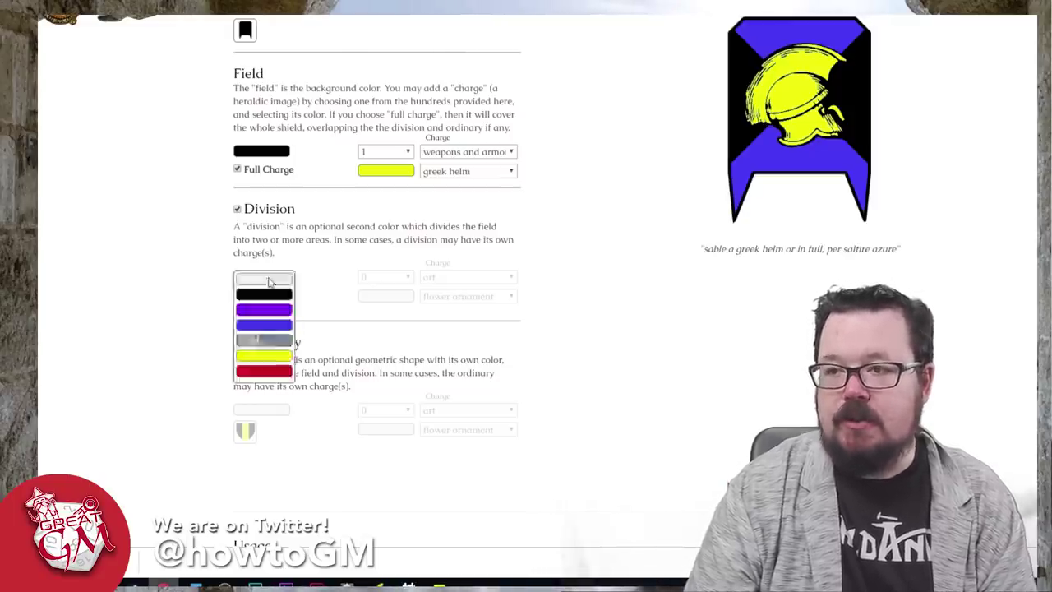
click(259, 341)
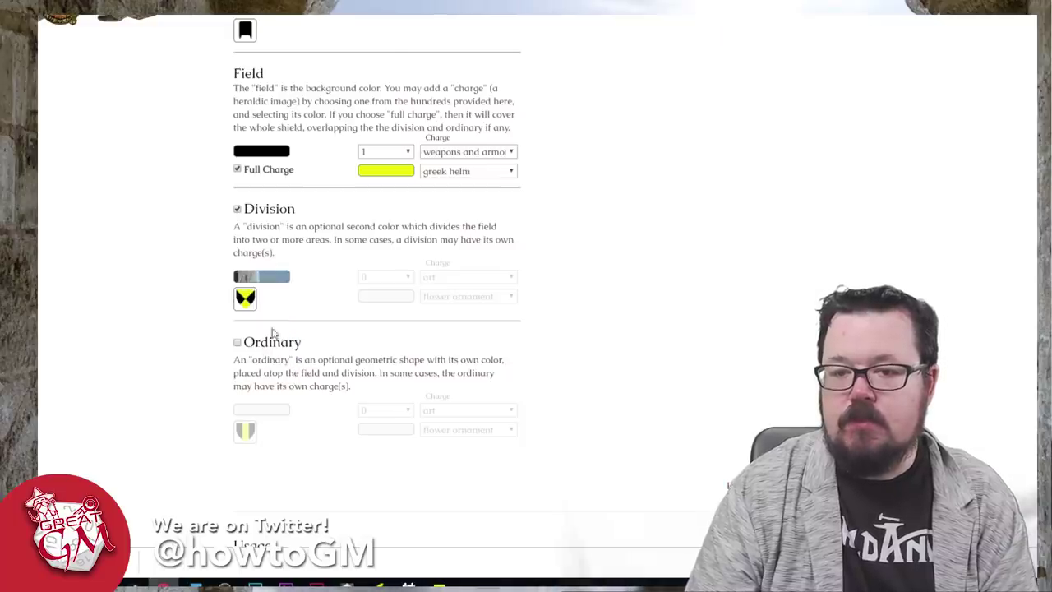
click(274, 278)
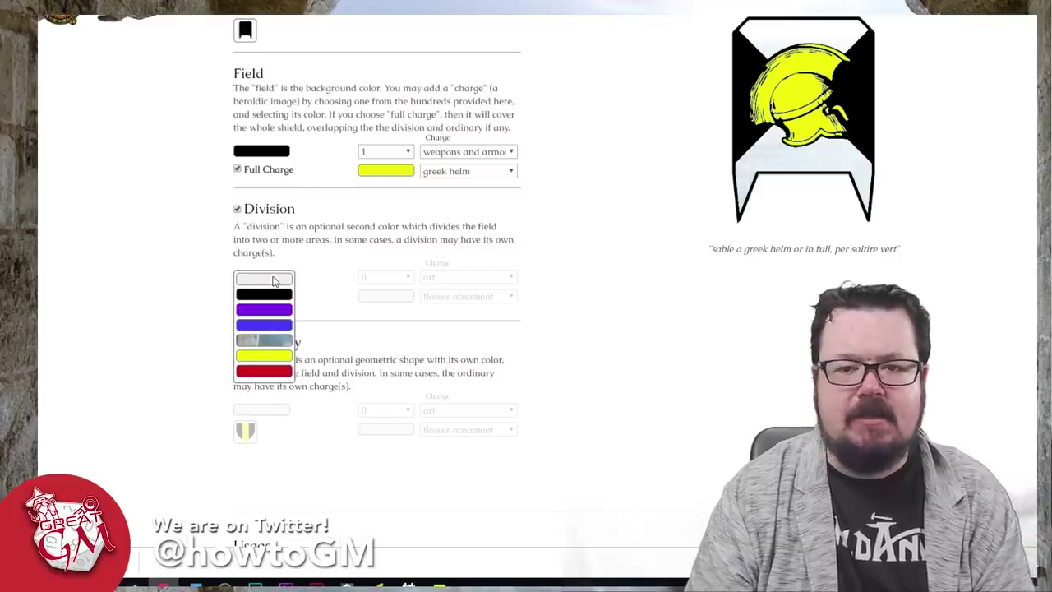
click(269, 370)
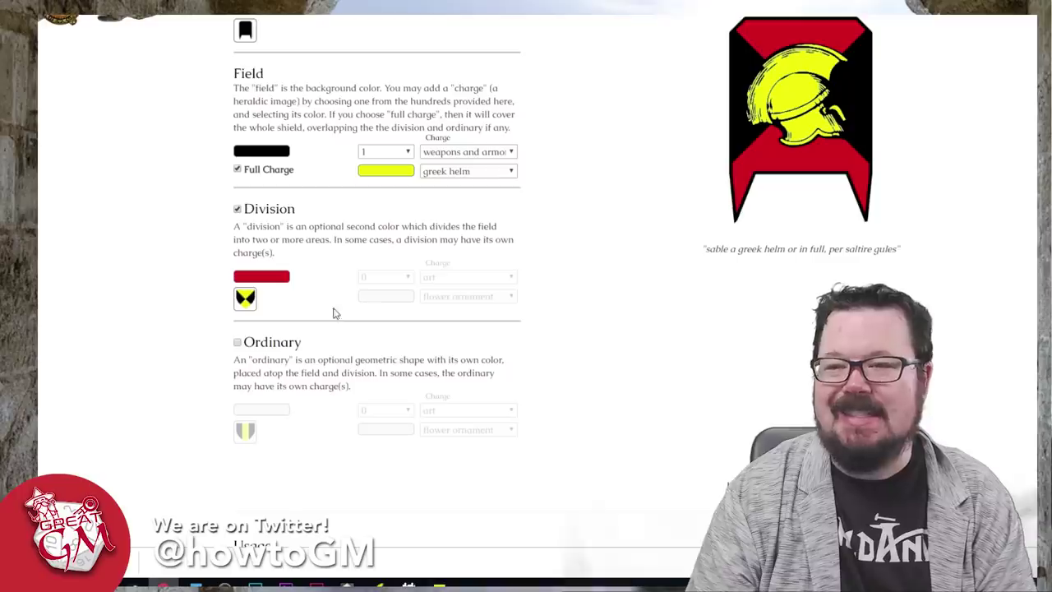
Step: Set the division's color to black and the field's background color to yellow
click(276, 279)
click(274, 293)
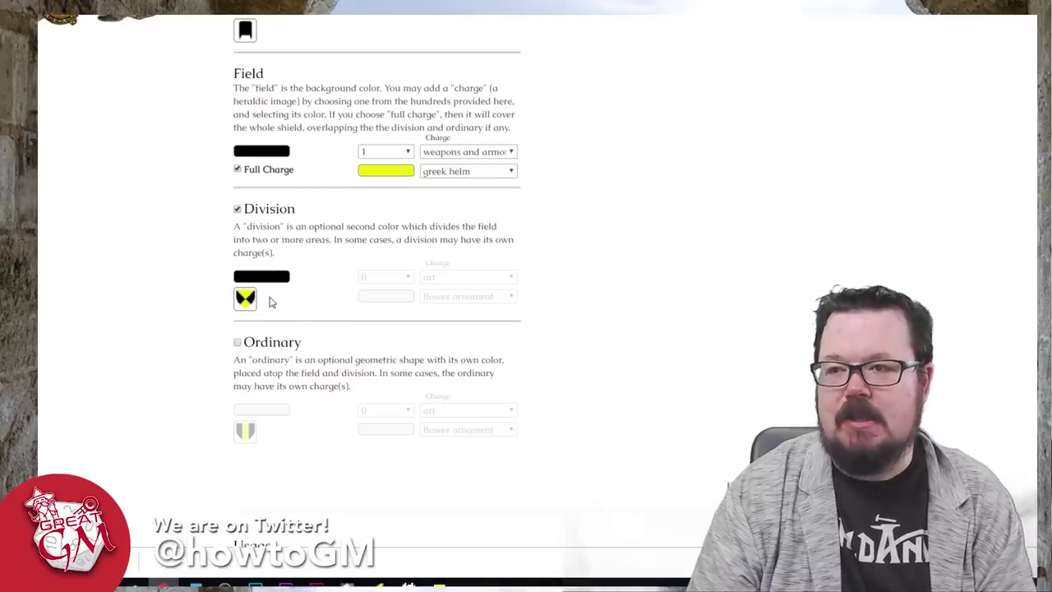
click(264, 156)
click(264, 231)
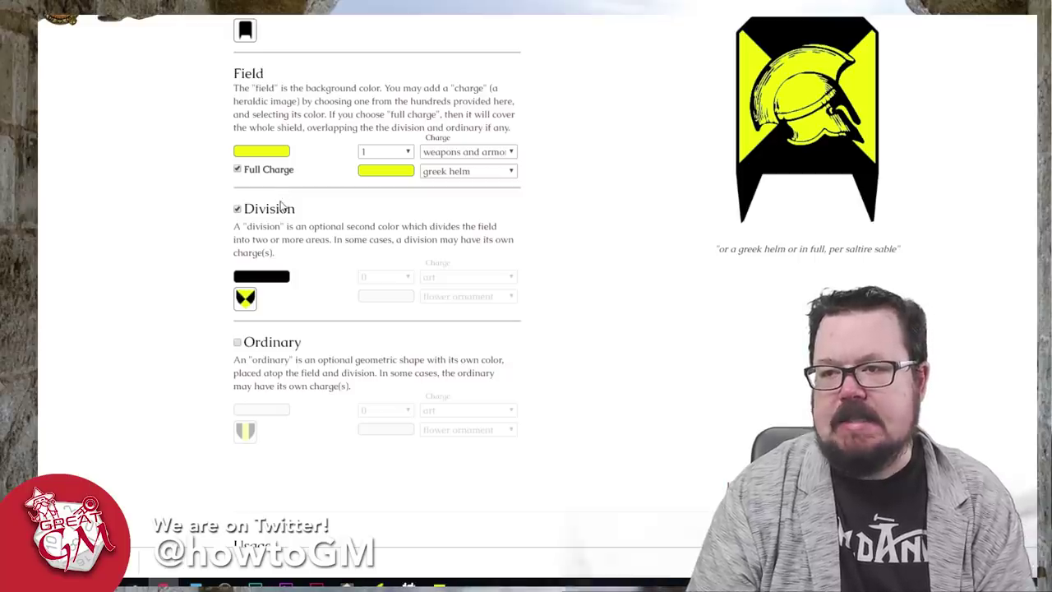
Step: Try black and white as the greek helm charge's color, and set it back to yellow
click(369, 171)
click(368, 187)
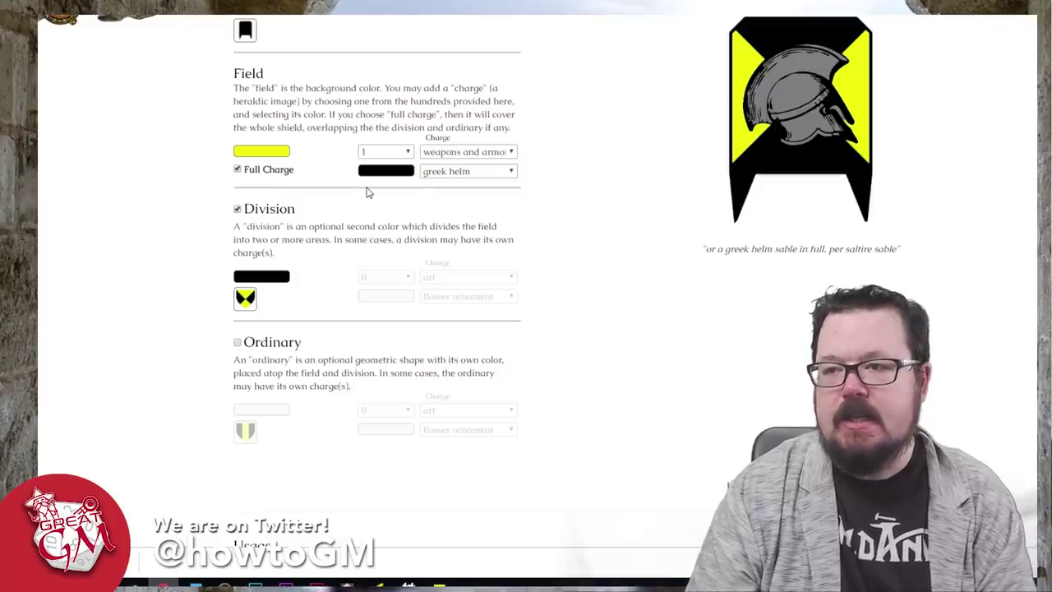
click(378, 171)
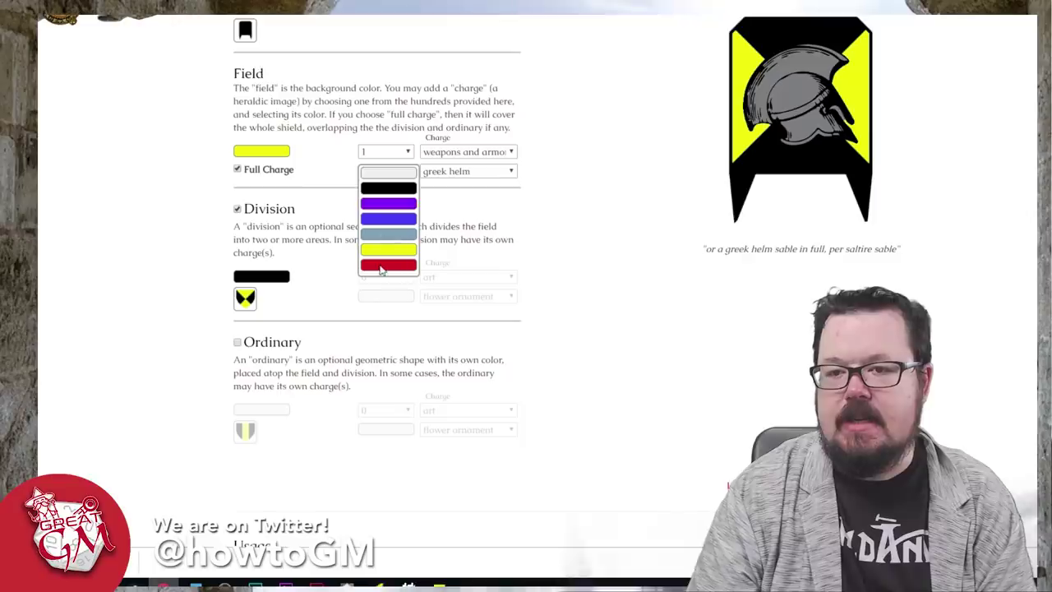
click(375, 176)
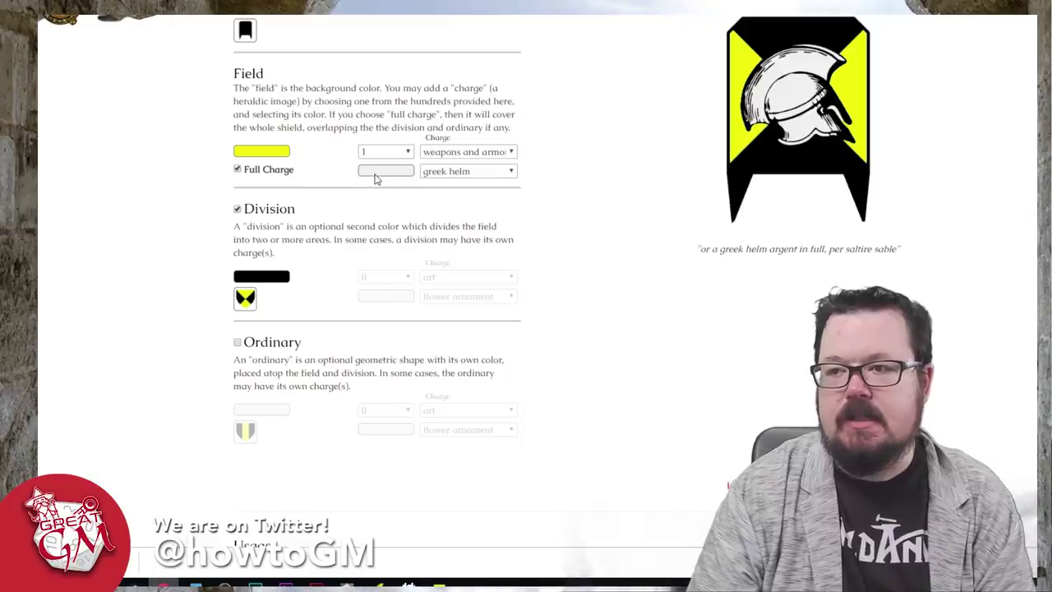
click(375, 176)
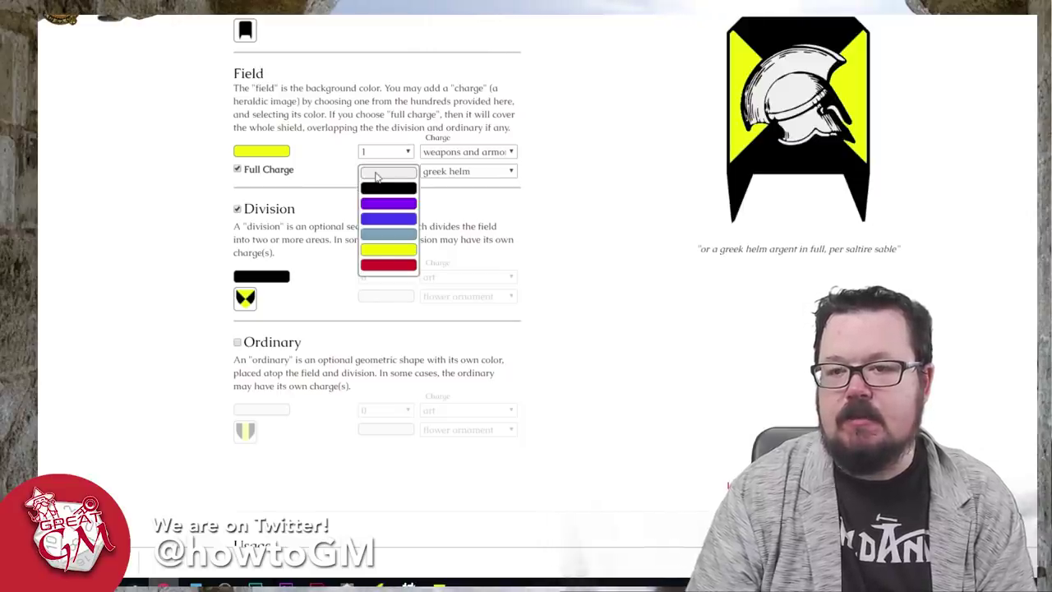
click(378, 249)
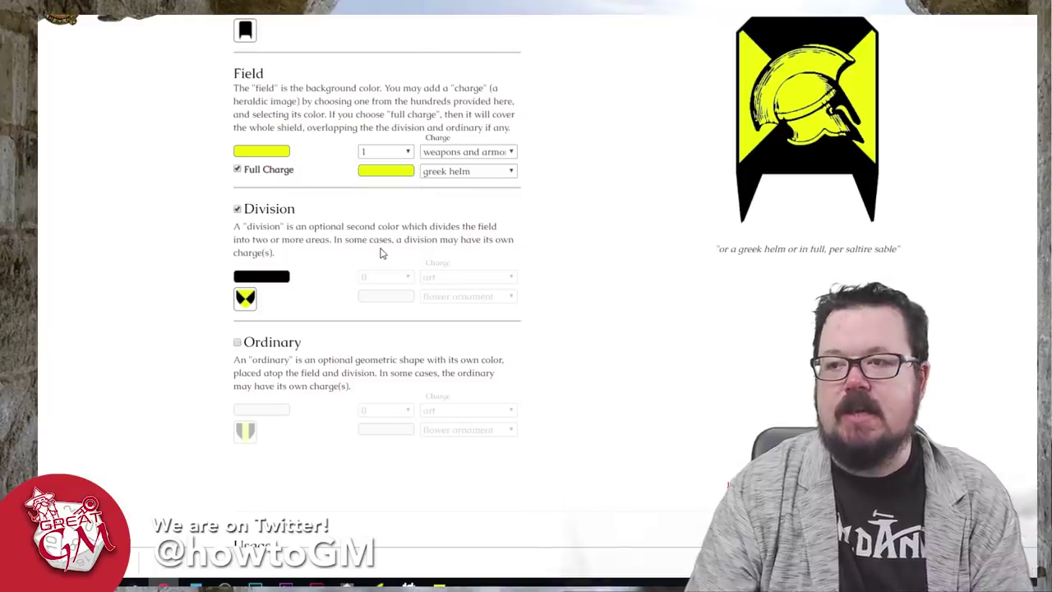
Step: Add an ordinary to the shield and set its color to yellow
scroll(355, 258, down, 1)
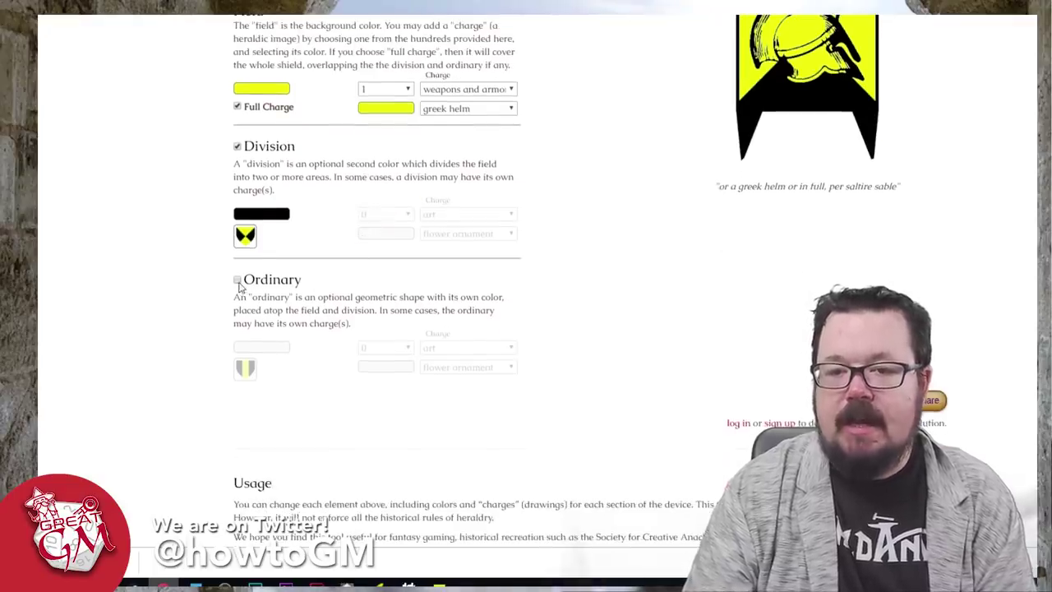
click(238, 280)
scroll(285, 298, up, 1)
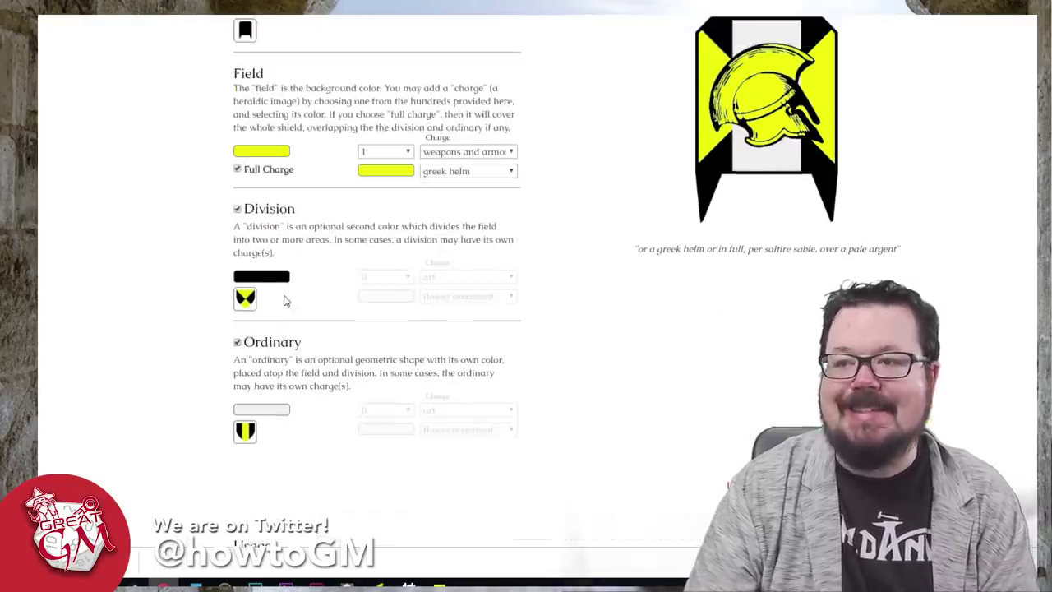
click(265, 415)
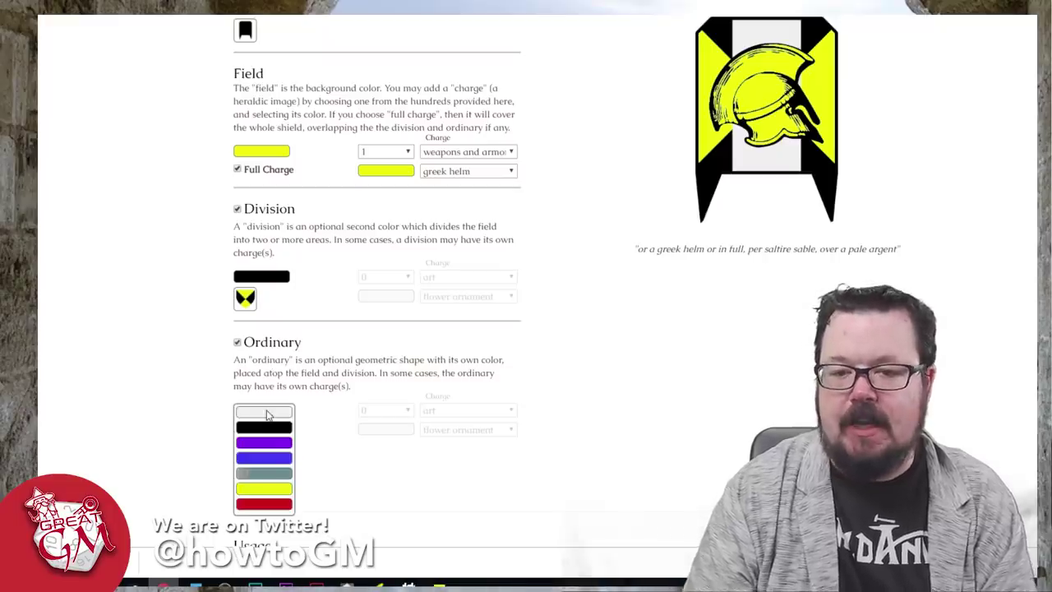
click(276, 494)
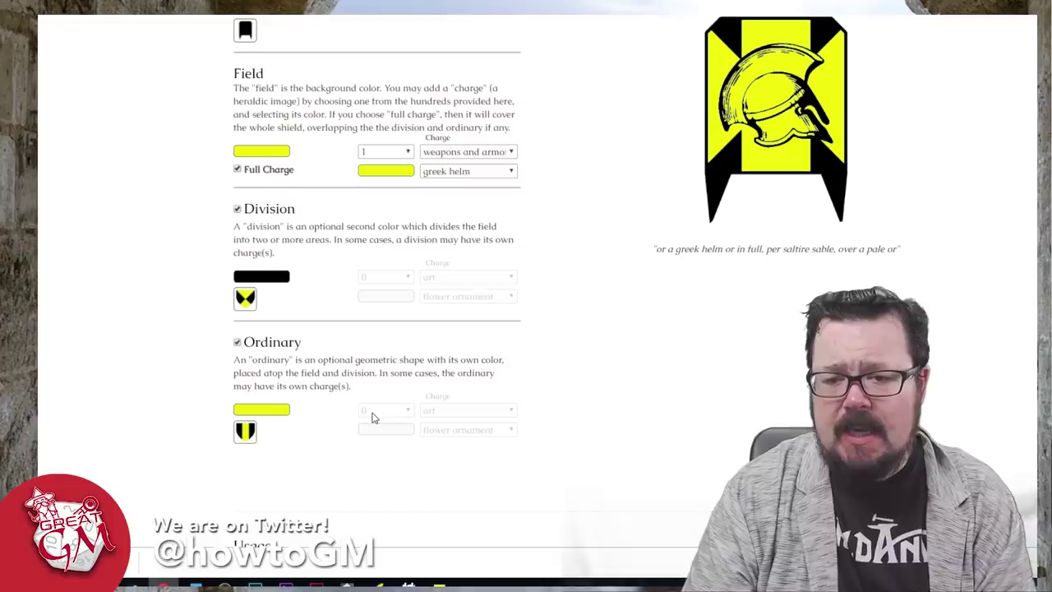
Step: Try the Chevron, Cross, Fess and Pale shapes for the ordinary, and turn the ordinary off
click(245, 432)
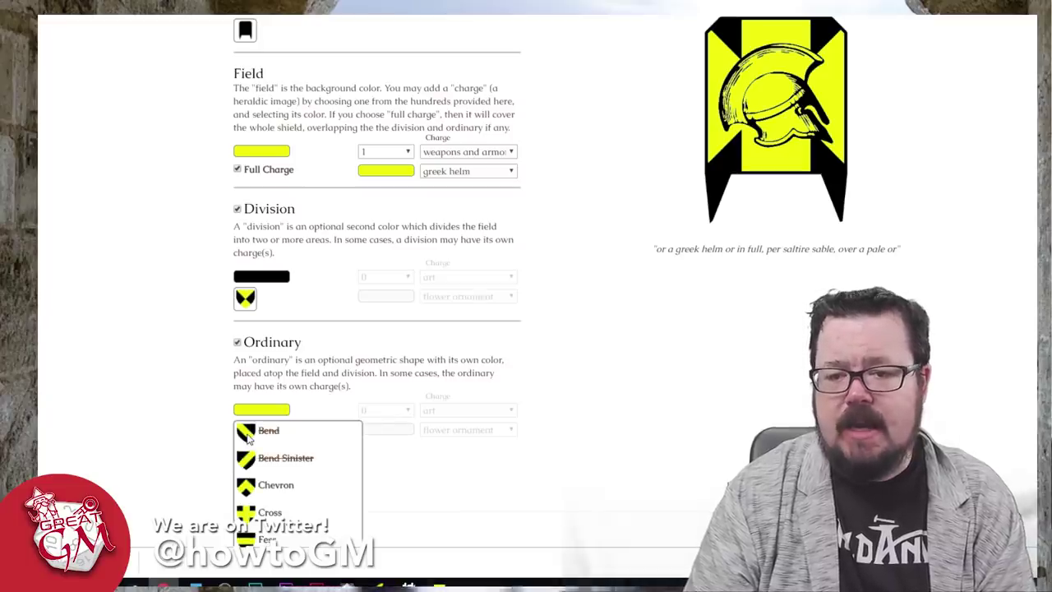
click(251, 486)
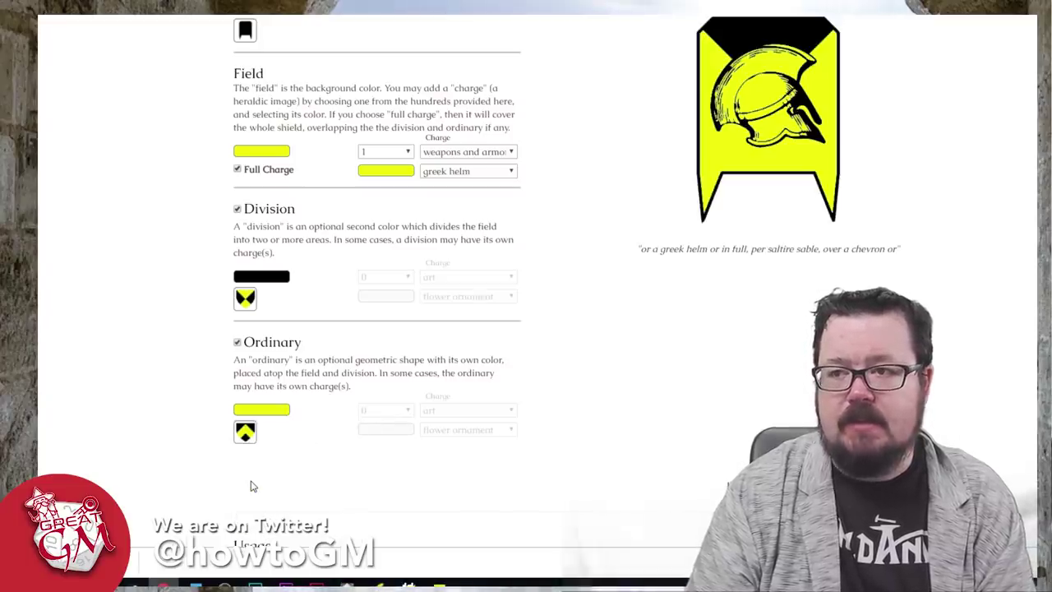
click(248, 435)
click(251, 511)
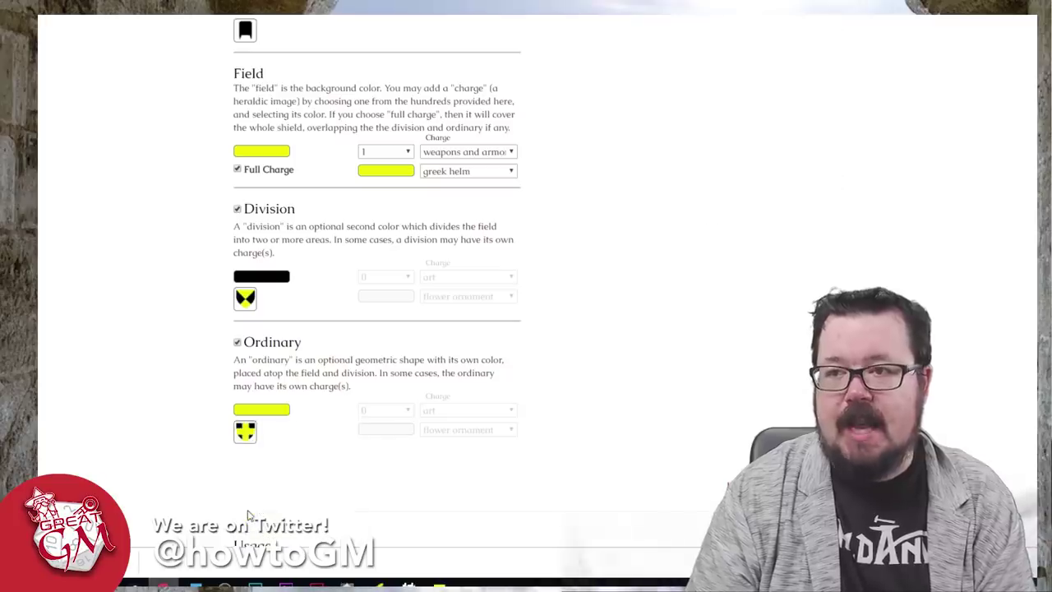
scroll(272, 450, down, 1)
click(245, 369)
click(247, 477)
click(245, 372)
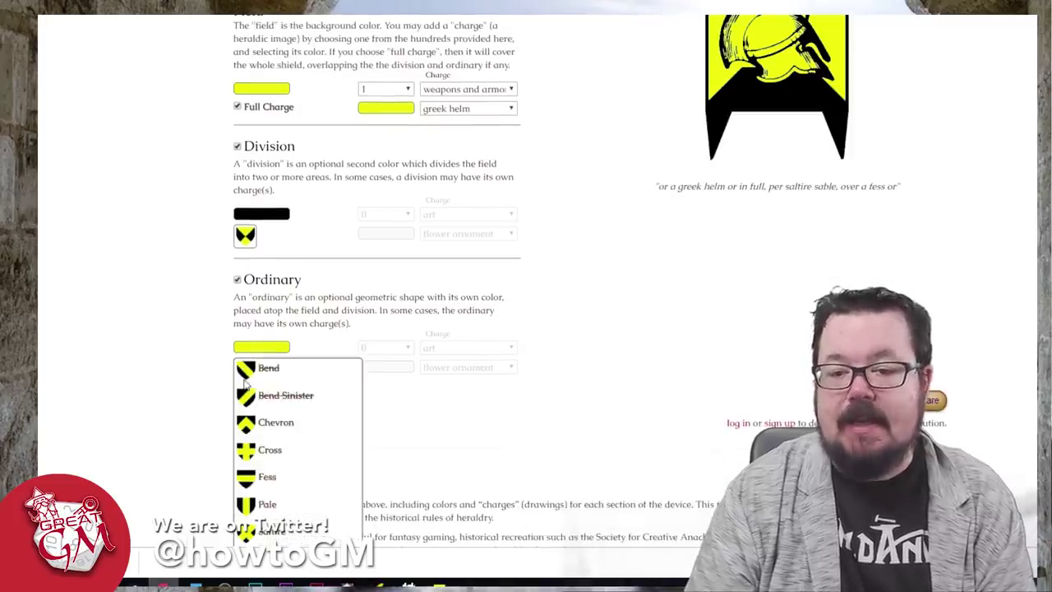
click(250, 504)
scroll(270, 441, up, 1)
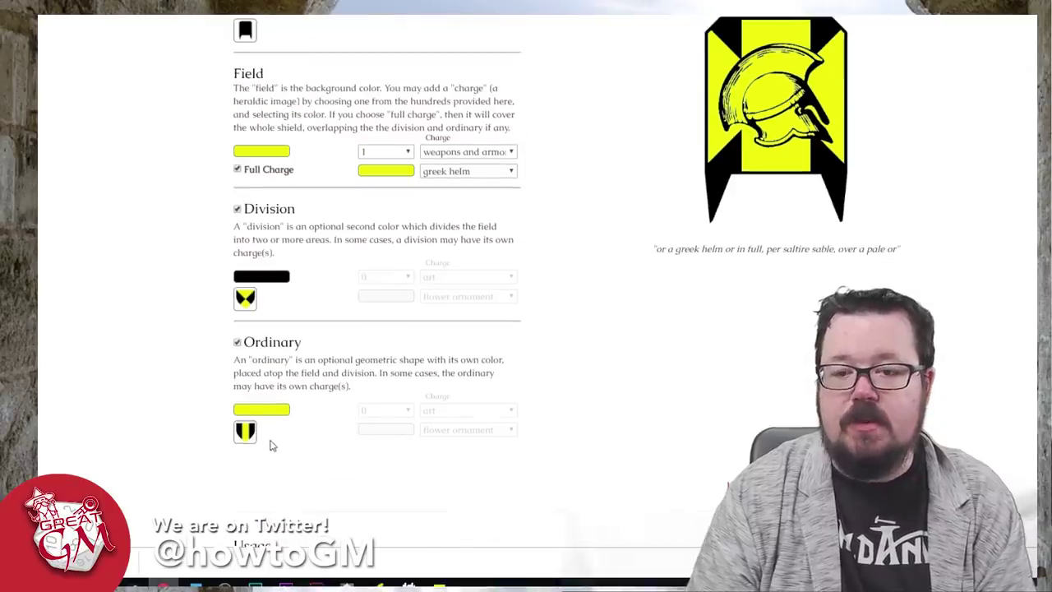
click(237, 343)
scroll(305, 371, down, 1)
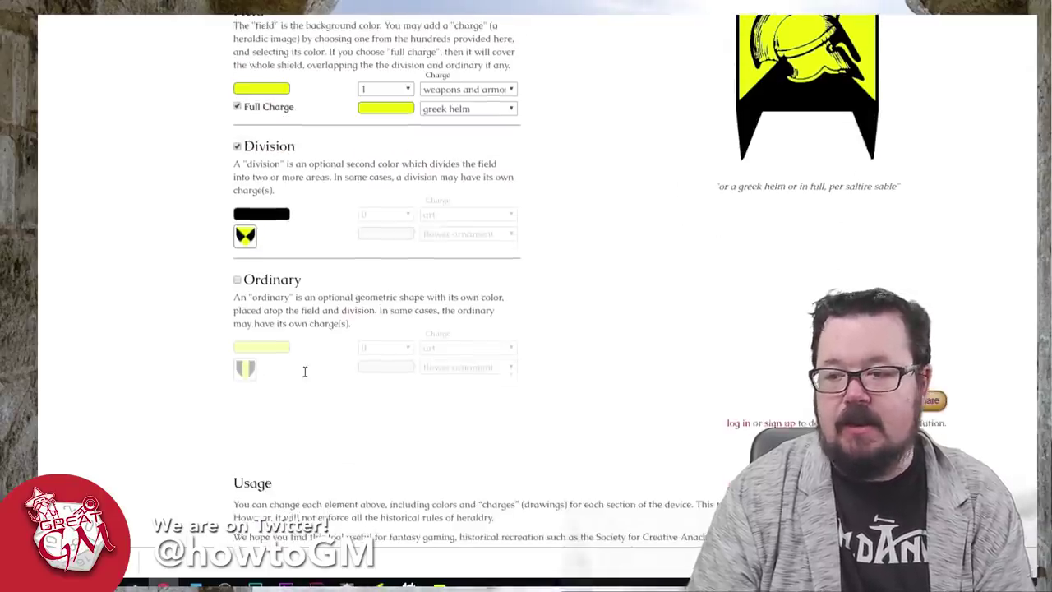
Step: Save the finished shield image as a PNG named Guild of Heroes Shield
scroll(496, 349, up, 2)
scroll(460, 349, up, 1)
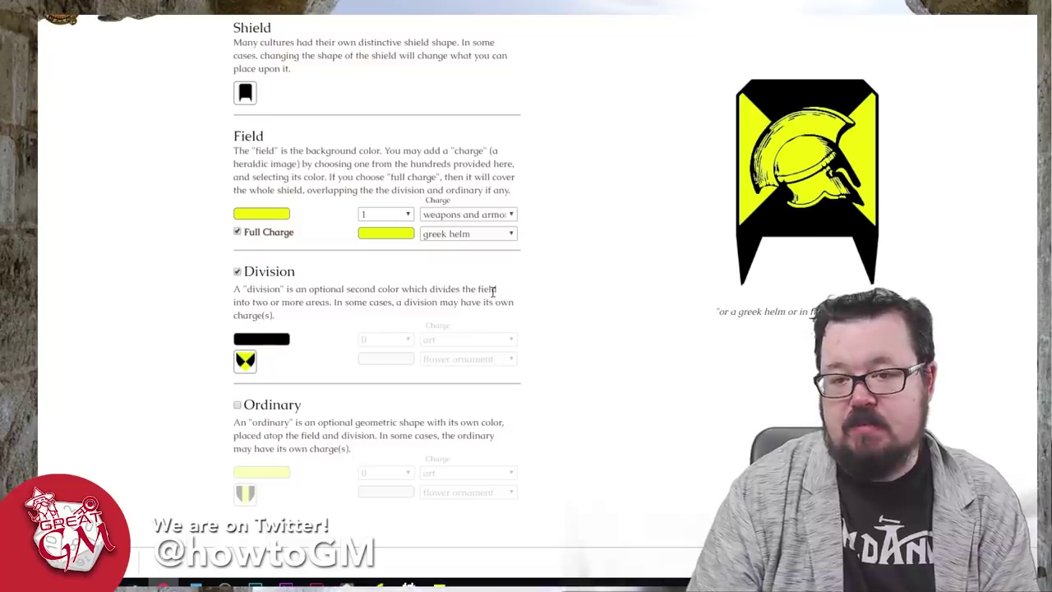
right_click(796, 159)
click(832, 197)
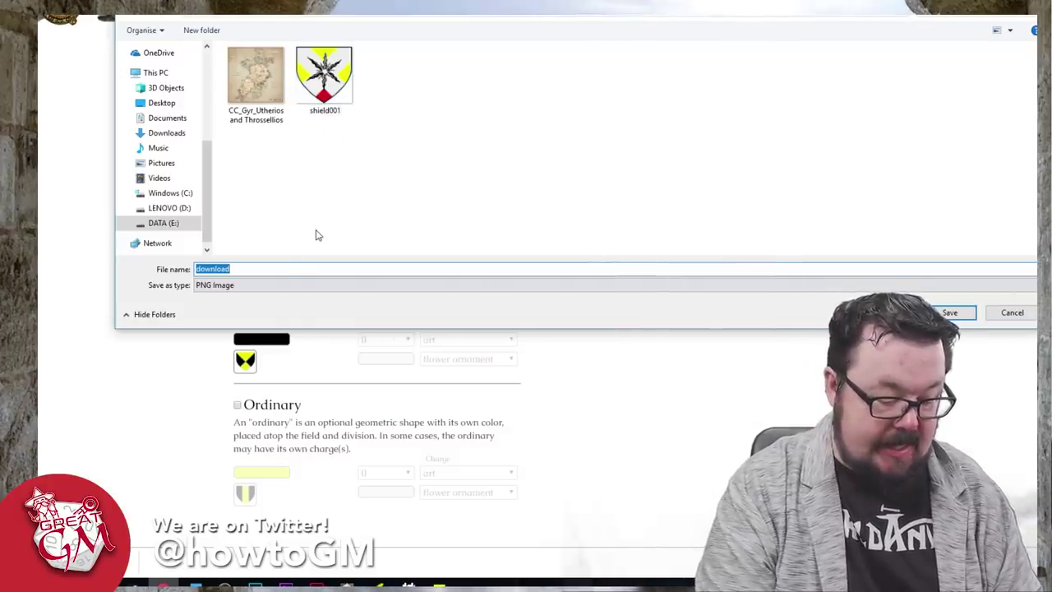
text(Guild of Heroes)
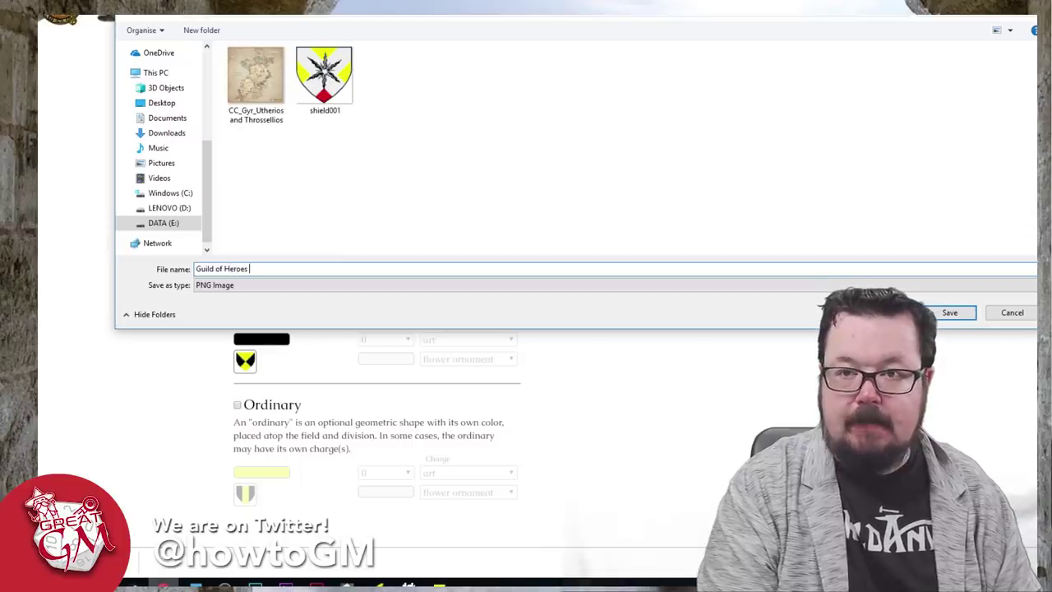
text( Shield)
key(Return)
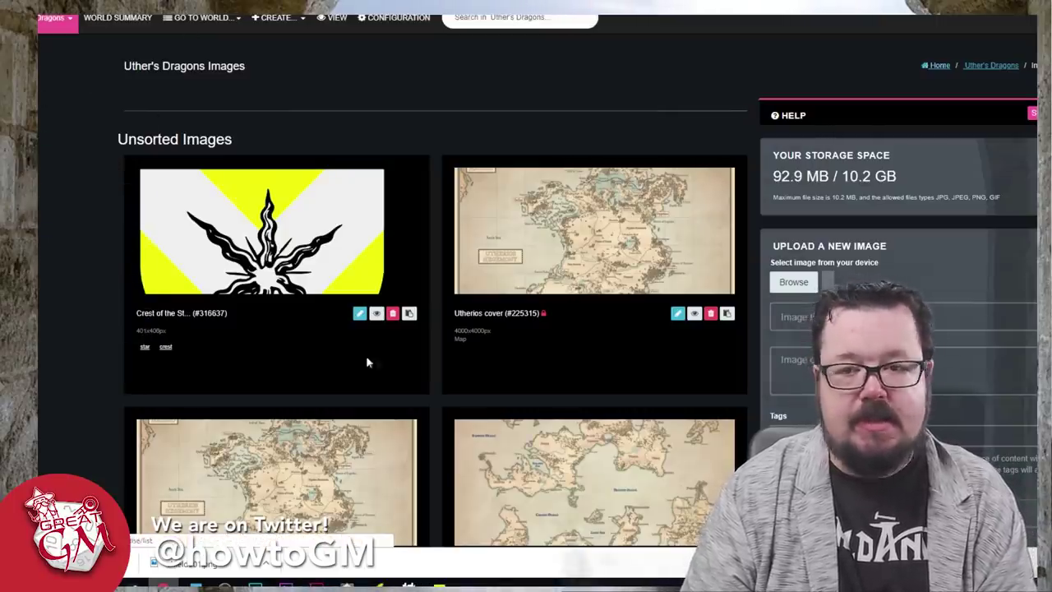
Step: Choose the Guild of Heroes Shield file for upload on World Anvil's Uther's Dragons Images page
click(794, 282)
click(940, 82)
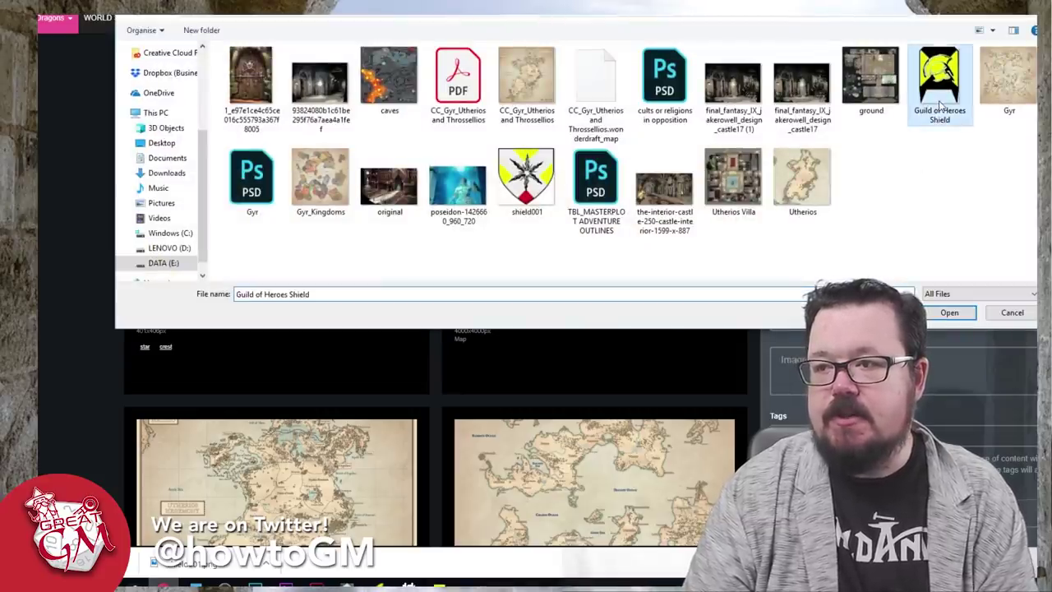
click(949, 312)
Step: Title the image Guild of Heroes Crest, fill in its description and tags, and upload it
click(944, 317)
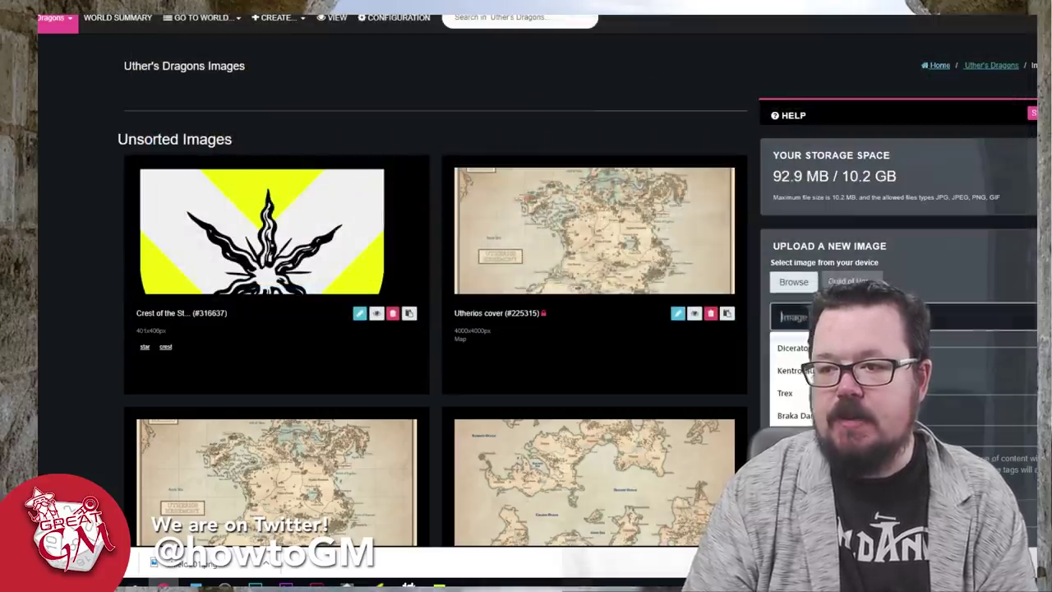
text(Guild of He)
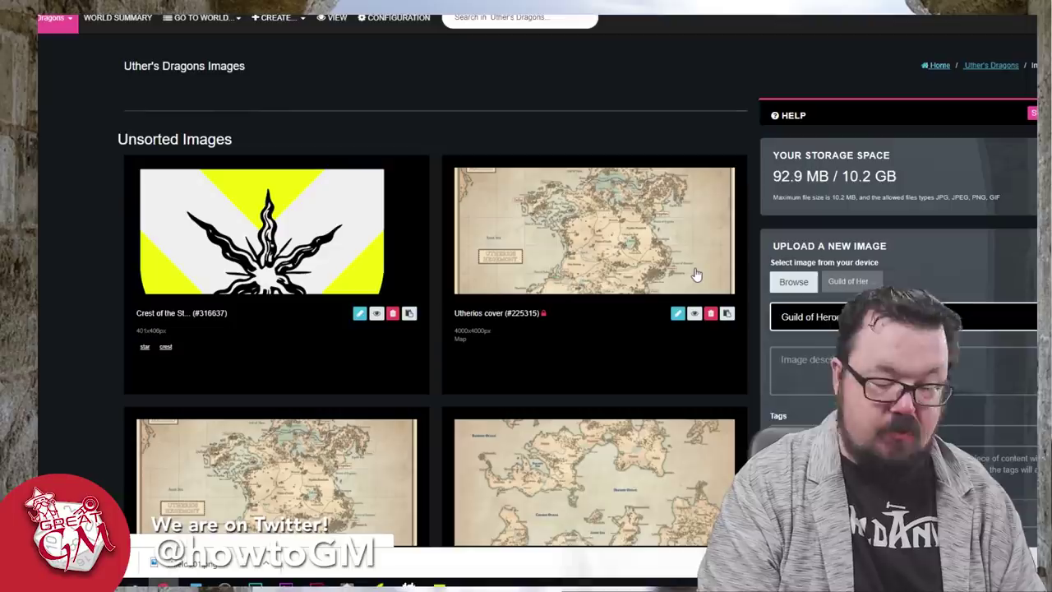
key(Tab)
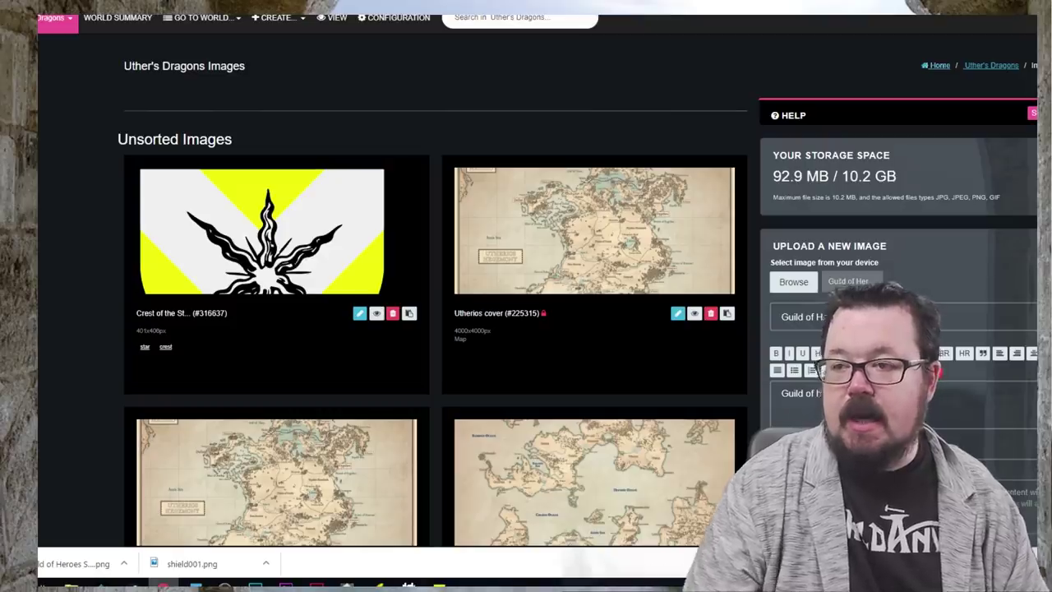
scroll(526, 279, down, 3)
scroll(435, 279, up, 2)
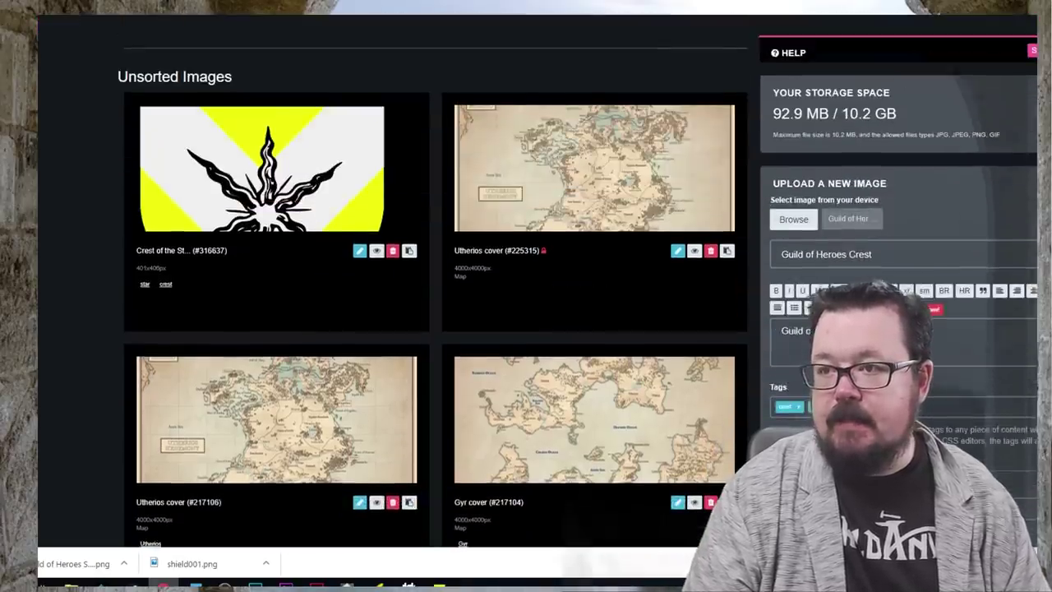
scroll(436, 280, down, 5)
scroll(578, 465, down, 1)
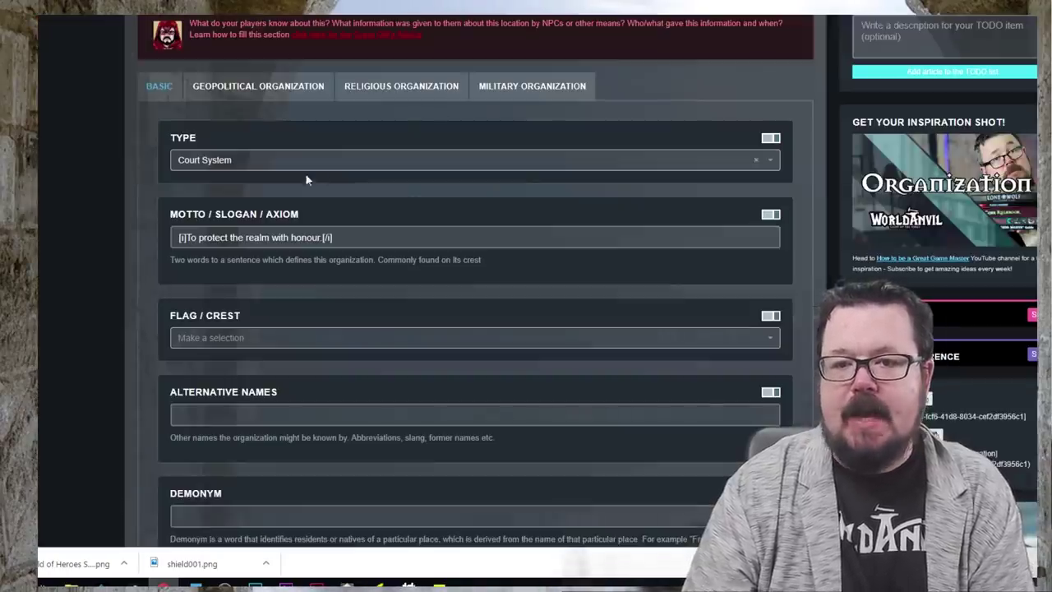
Step: Save the changes to the organization article
scroll(546, 322, up, 3)
click(928, 41)
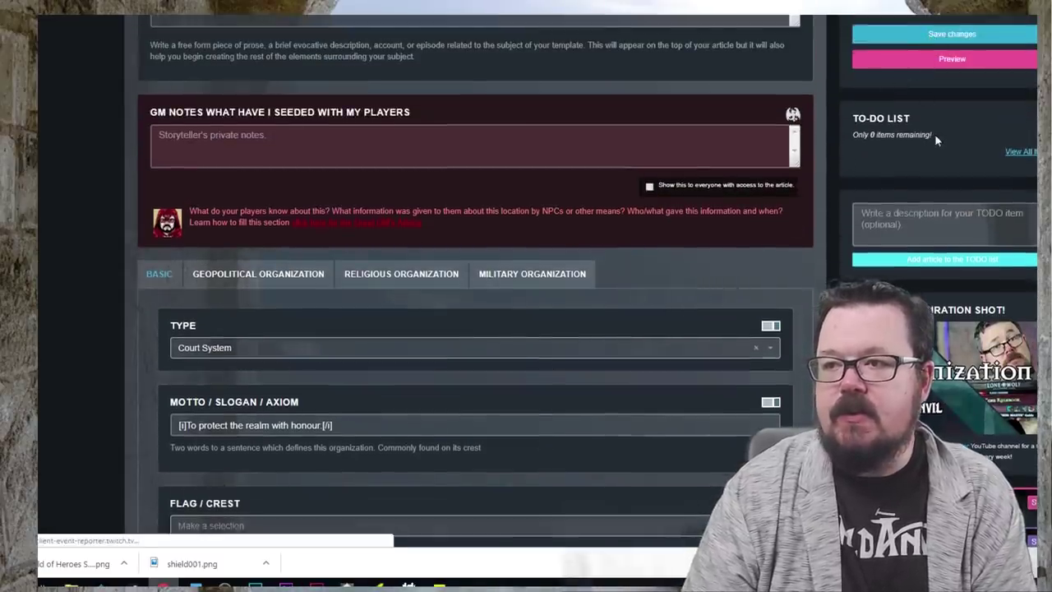
scroll(934, 134, up, 3)
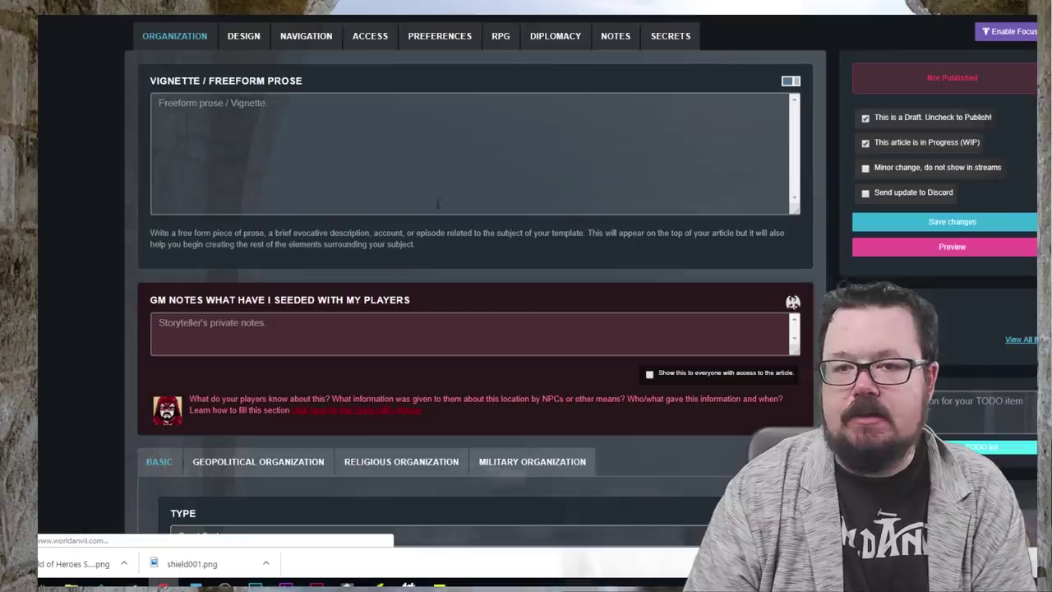
Step: Set the organization's Flag / Crest to the Guild of Heroes Crest image
scroll(410, 214, down, 10)
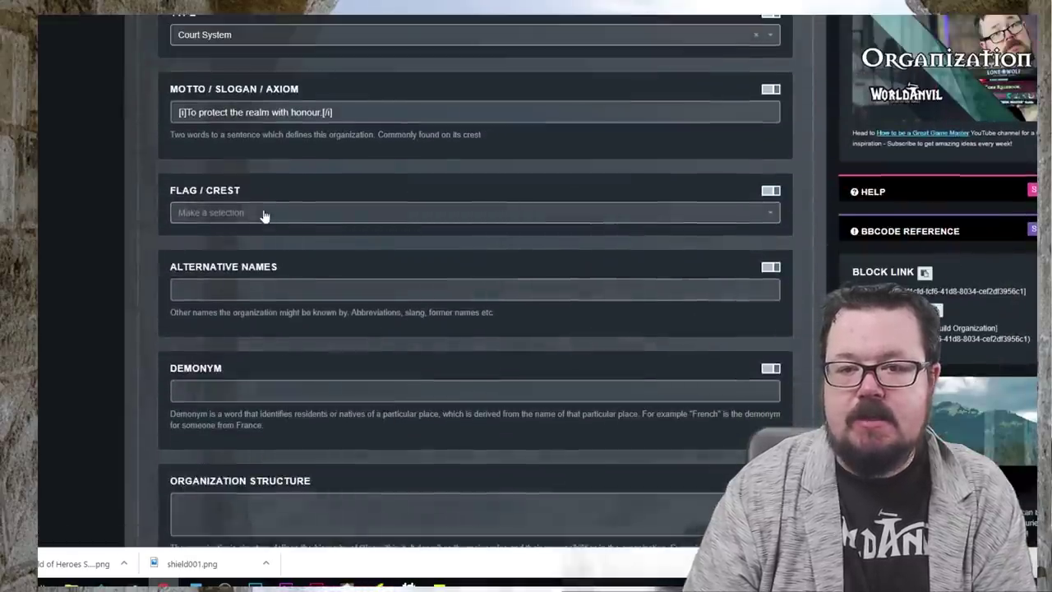
click(263, 216)
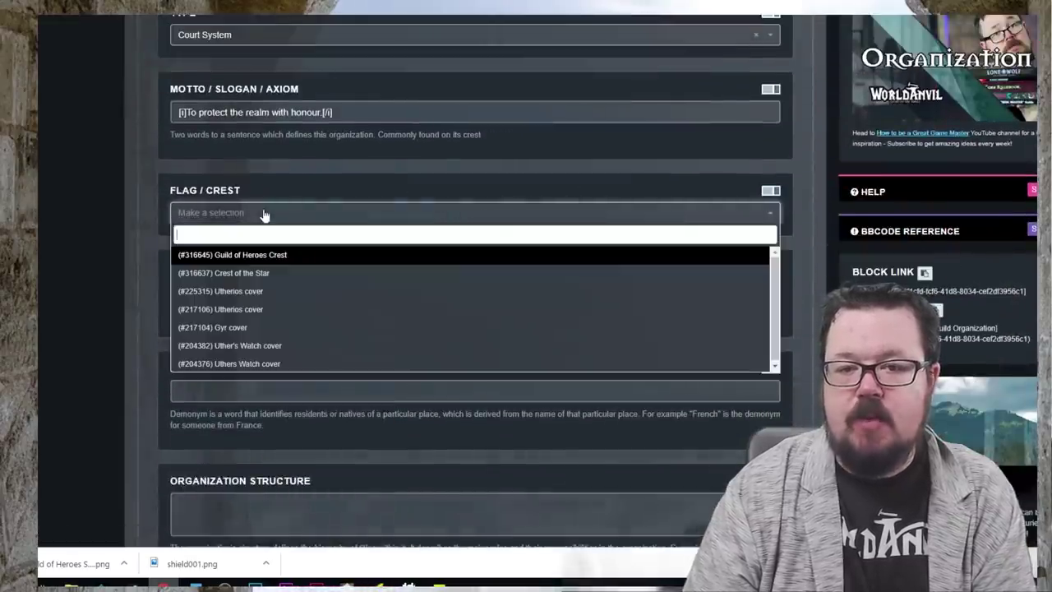
click(264, 255)
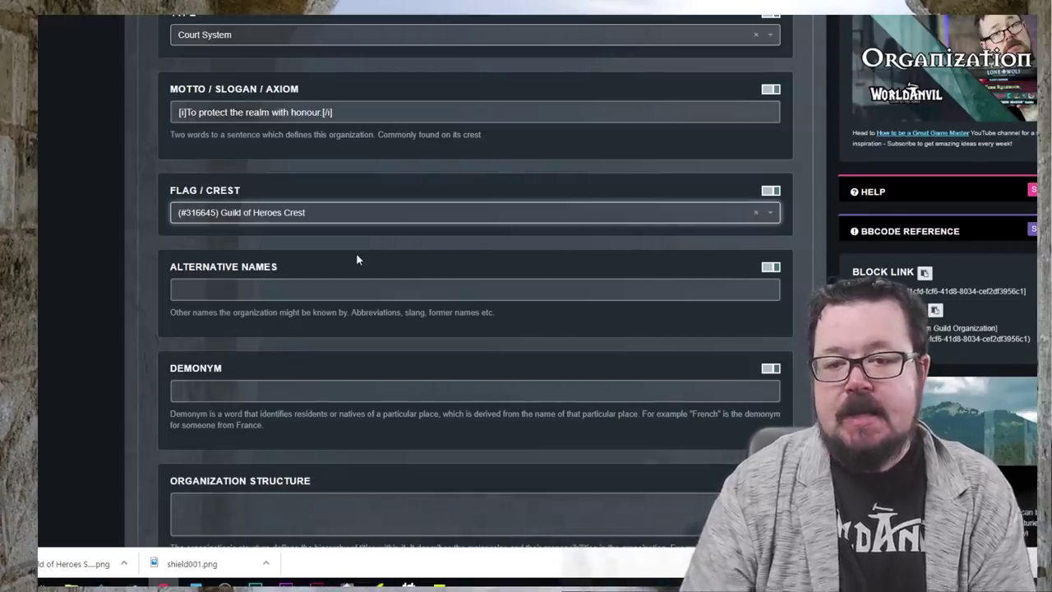
Step: Enter Hero as the organization's demonym
scroll(356, 252, down, 3)
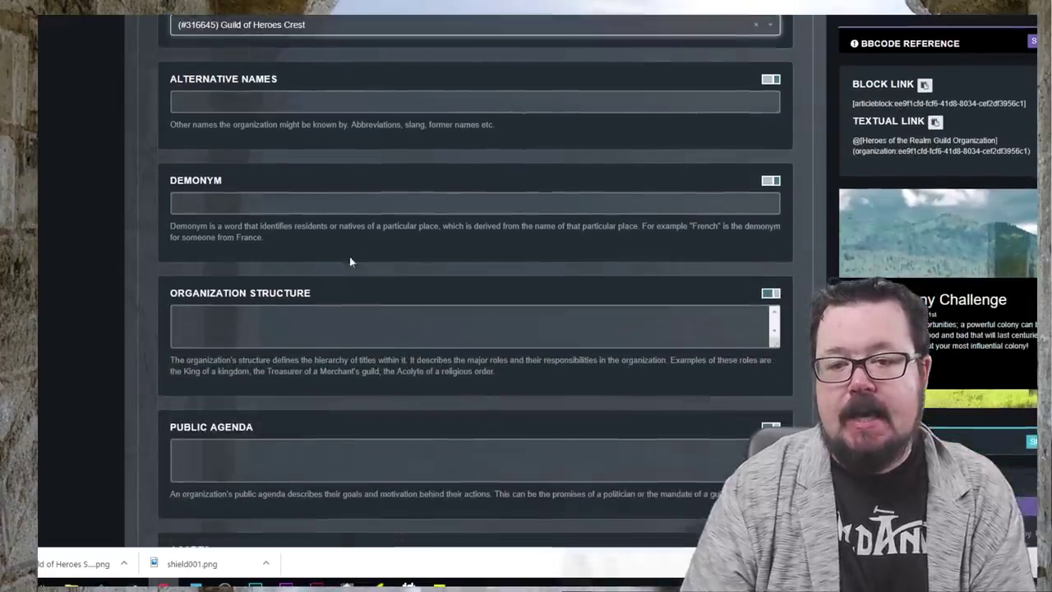
click(251, 204)
click(100, 204)
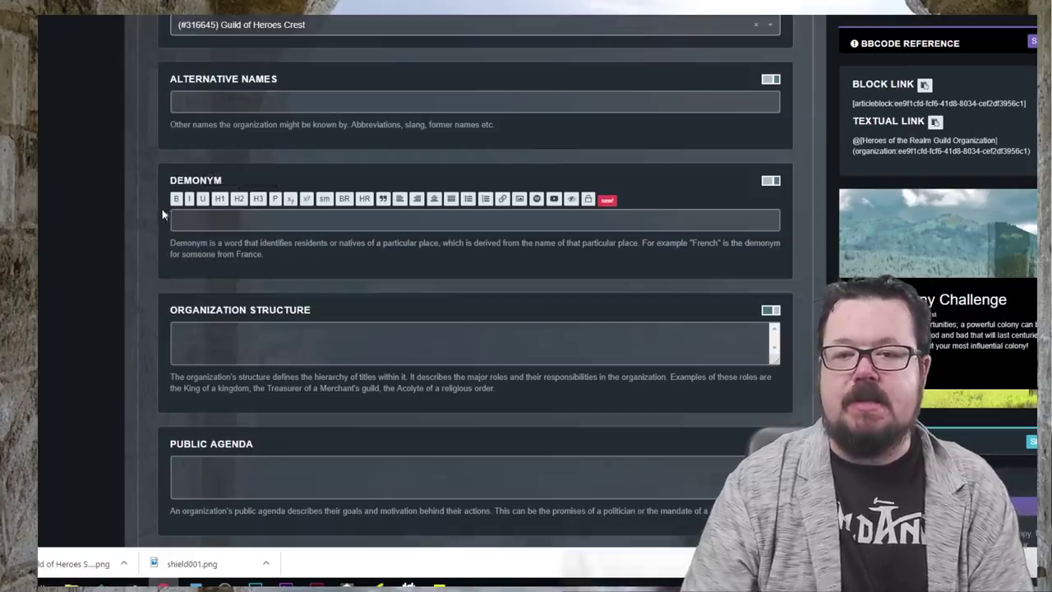
click(179, 180)
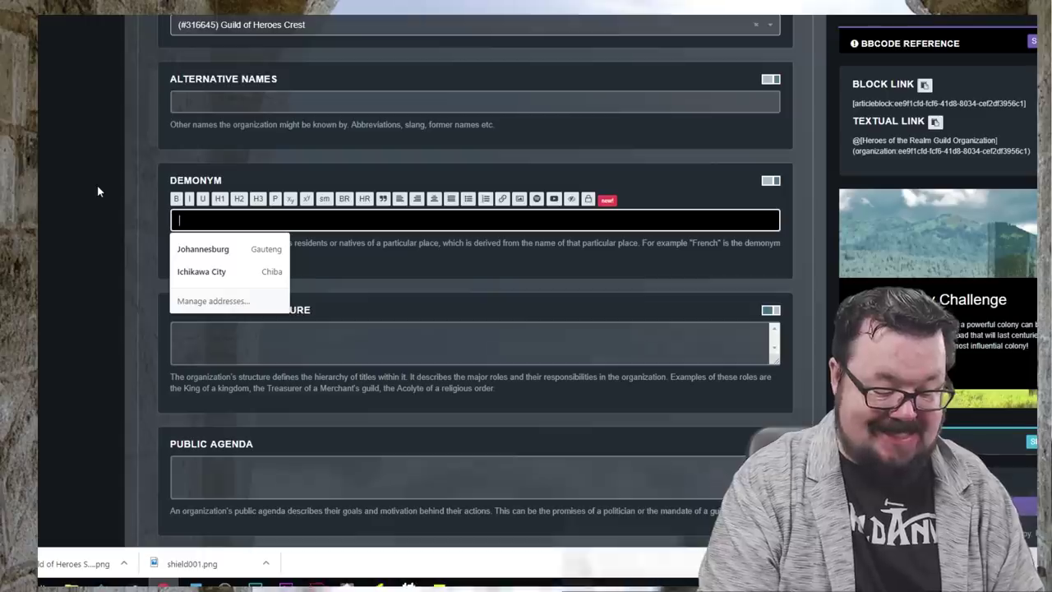
text(Hero)
Step: Enter "To serve with honour and protect the Realm at all costs." as the organization's public agenda
scroll(70, 173, down, 1)
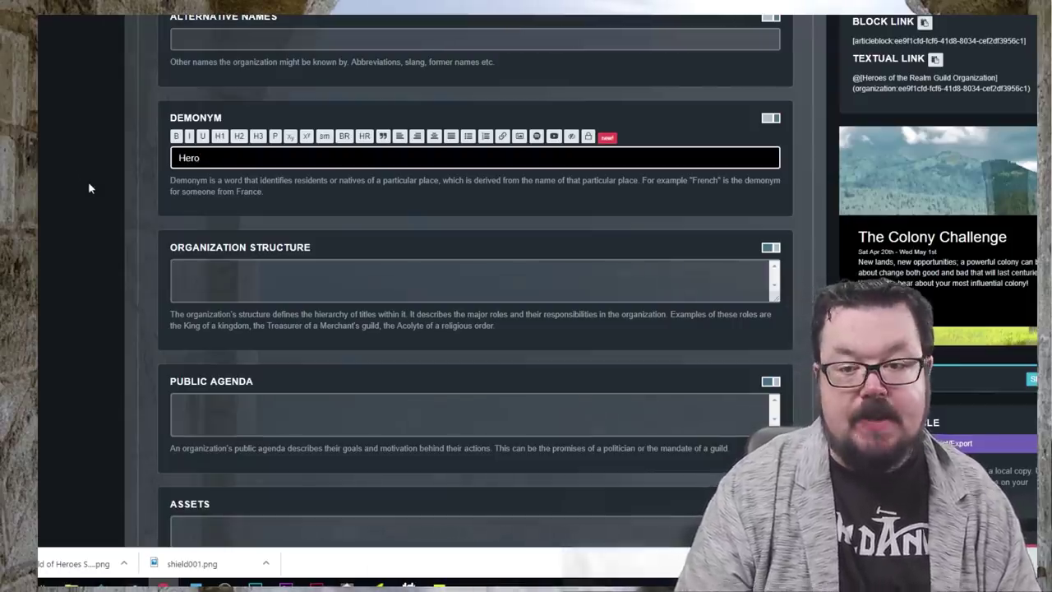
scroll(88, 182, down, 2)
key(Tab)
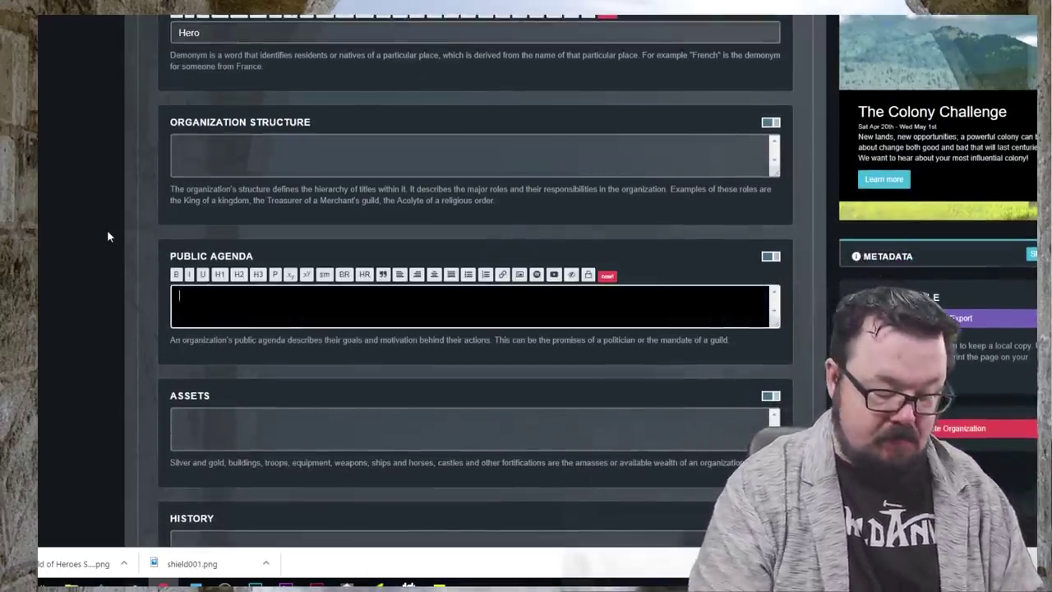
text(Two)
key(BackSpace)
key(BackSpace)
text(o)
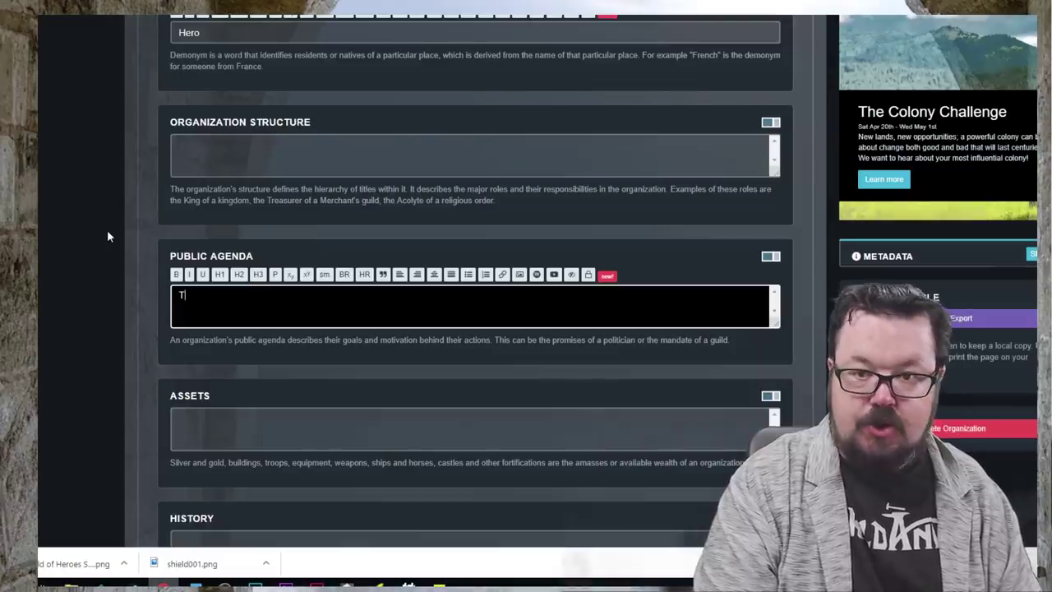
text( serve and prot)
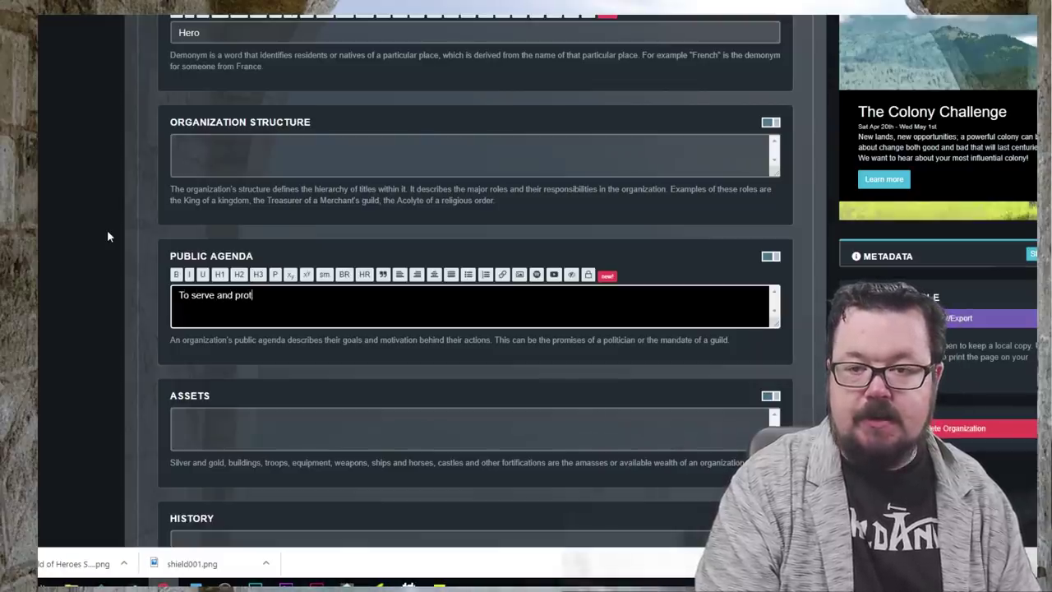
text(ect)
key(BackSpace)
key(BackSpace)
key(BackSpace)
key(BackSpace)
key(BackSpace)
key(BackSpace)
key(BackSpace)
key(BackSpace)
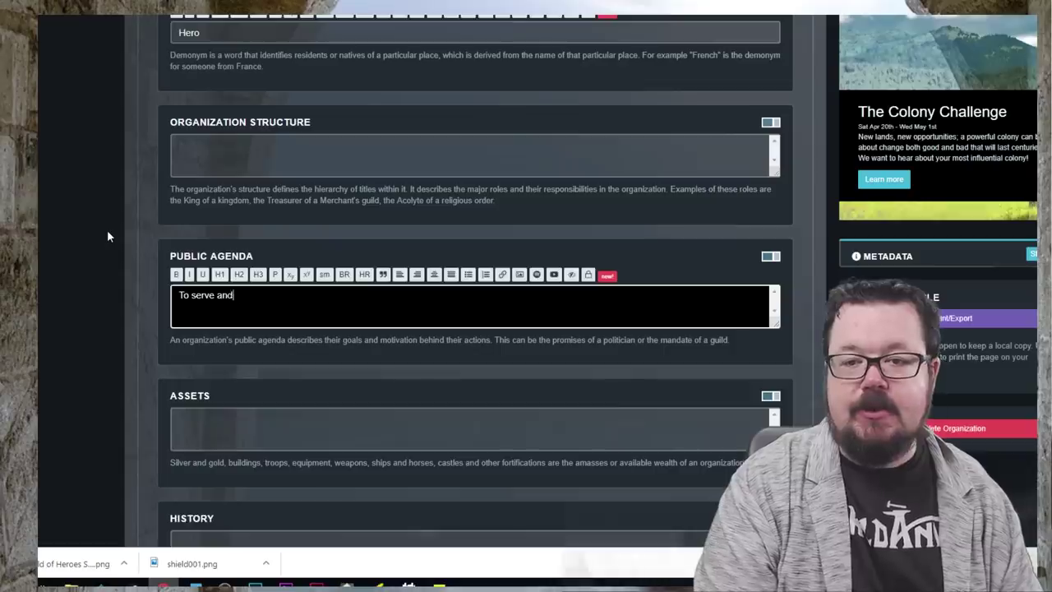
key(BackSpace)
key(BackSpace)
key(BackSpace)
key(BackSpace)
text(with no)
key(BackSpace)
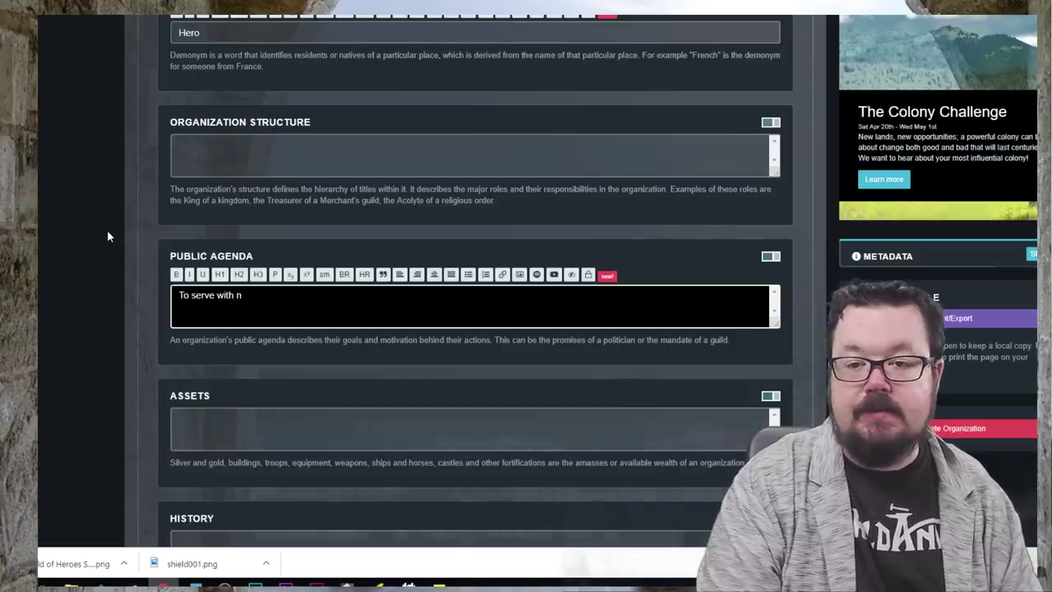
key(BackSpace)
text(honour and pr)
key(BackSpace)
text(protect the Real)
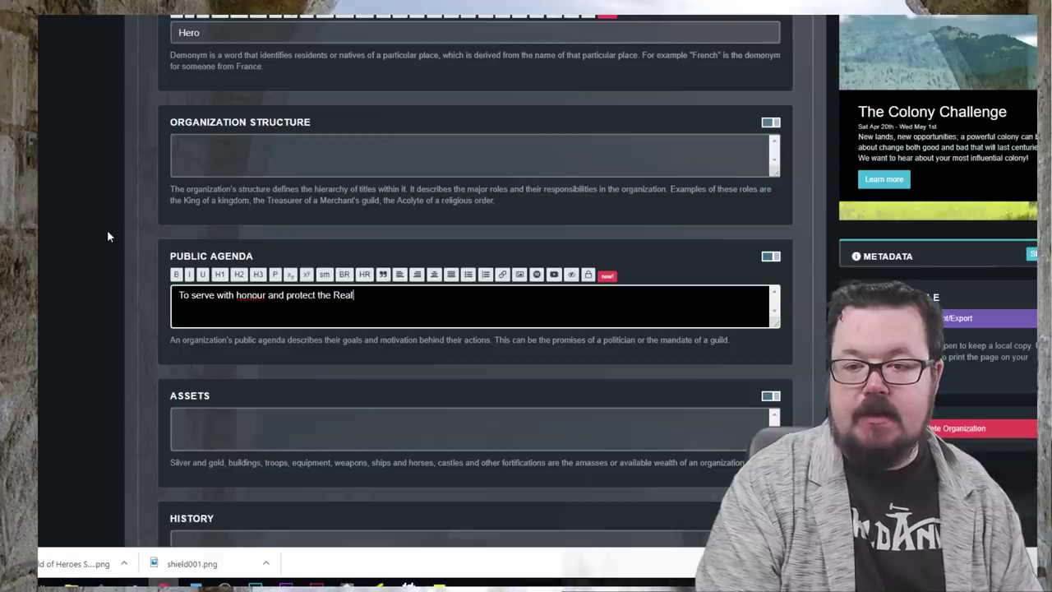
text(m at the cos)
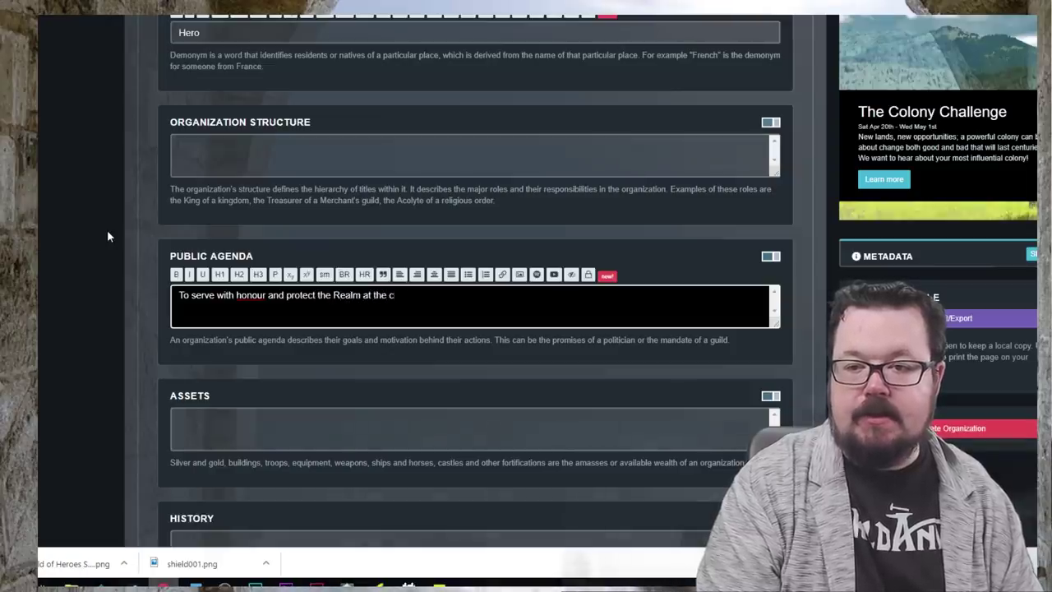
key(BackSpace)
key(BackSpace)
text(all costs.)
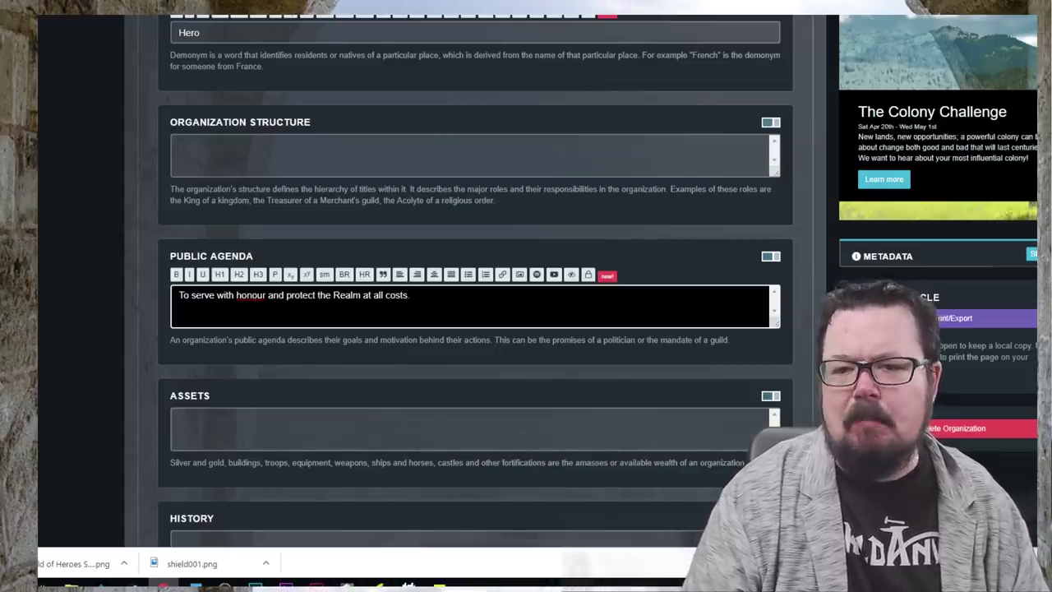
Step: Enter in Assets: "In every city there is a Hall of Heroes - a place of sanctuary for any hero who has attained at least one seal."
scroll(320, 312, down, 3)
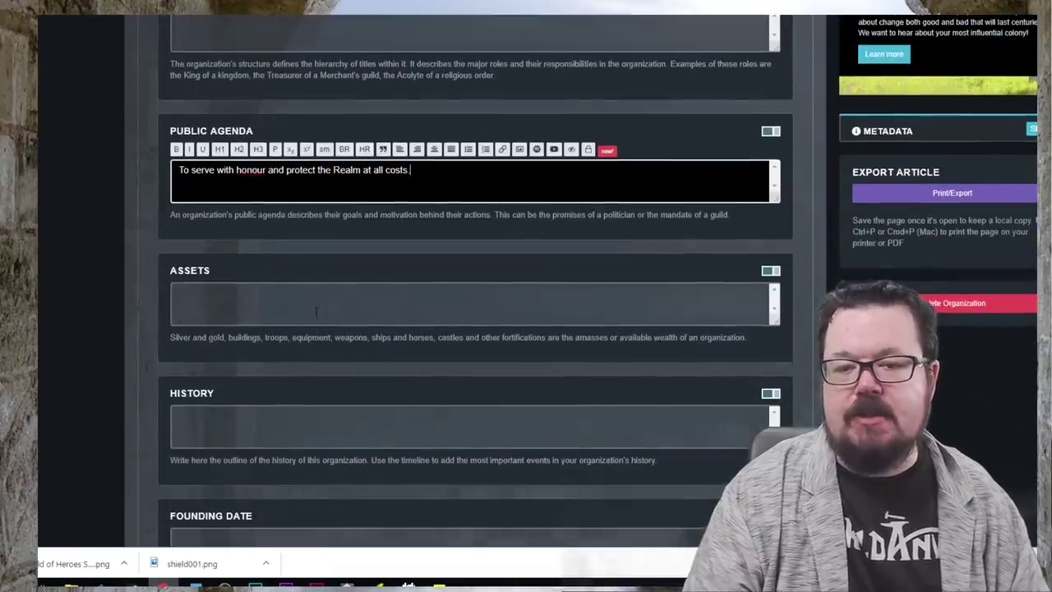
click(317, 312)
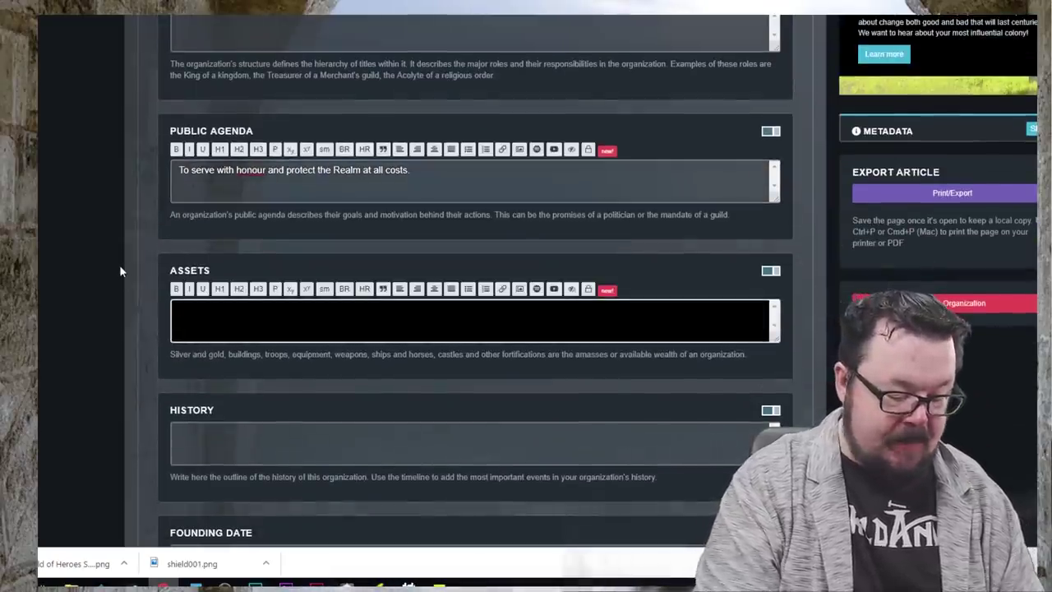
text(In every city )
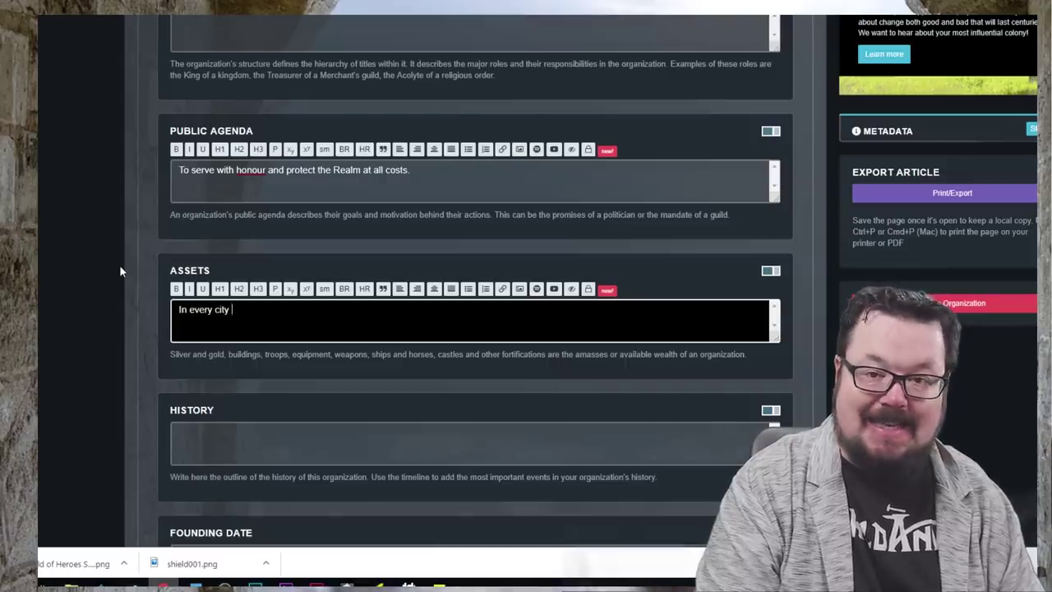
text(there is a Gu)
key(BackSpace)
key(BackSpace)
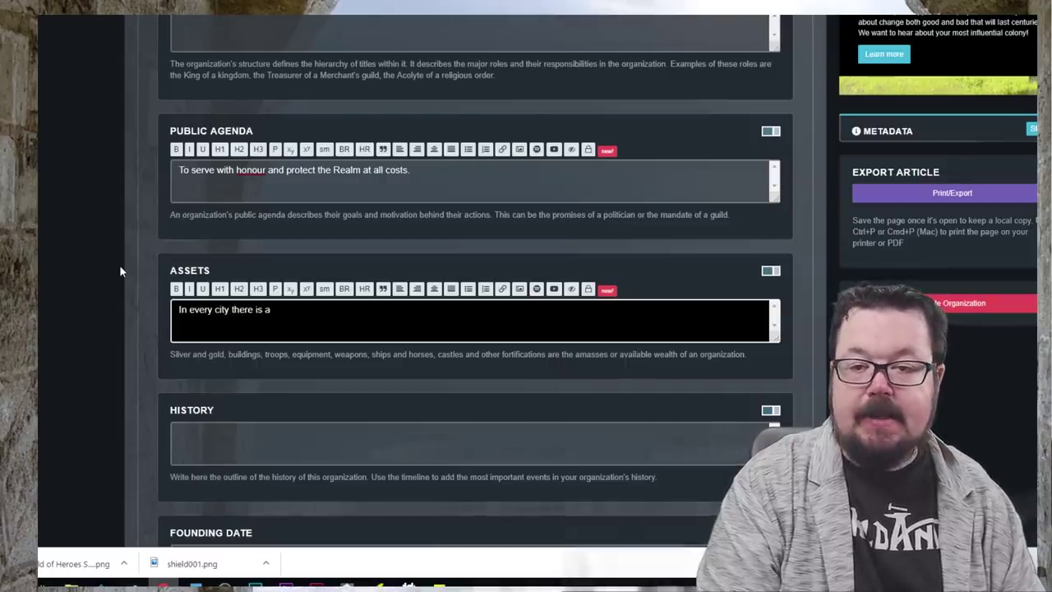
text(Hero)
key(BackSpace)
key(BackSpace)
key(BackSpace)
text(all of Heroes)
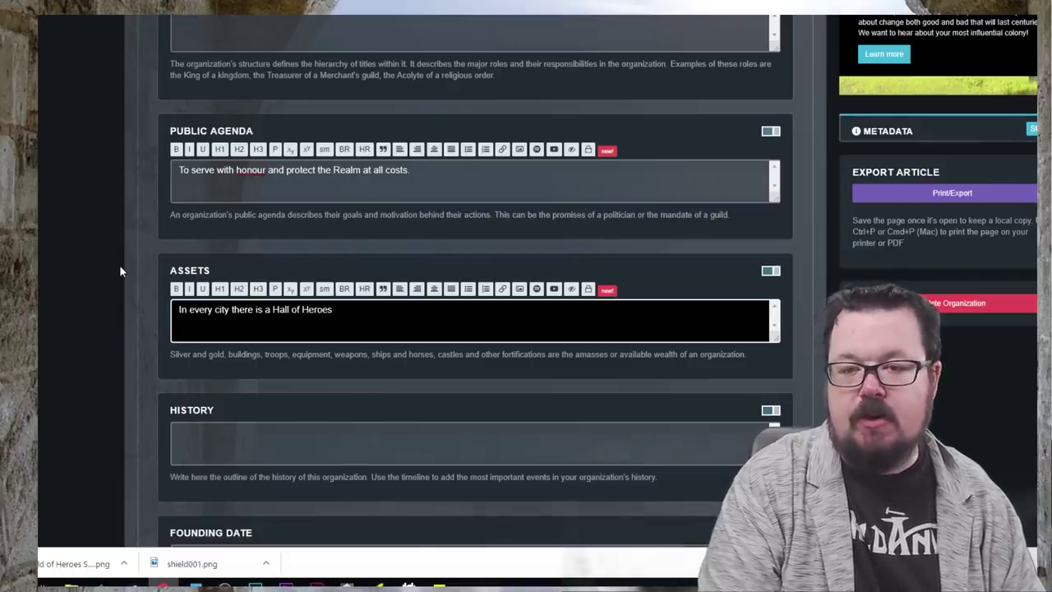
text( - a place of)
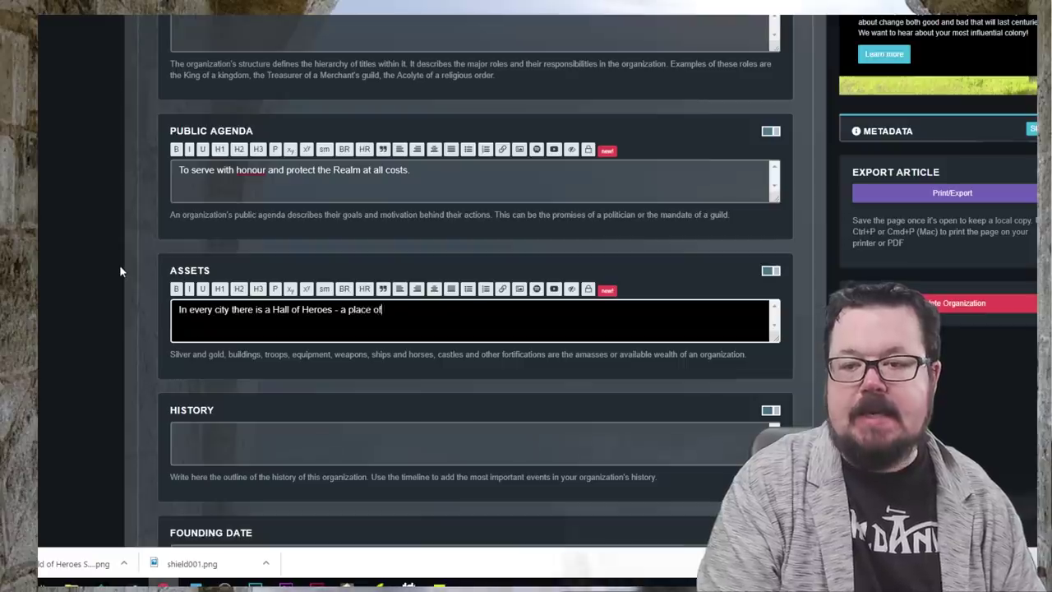
text( sa)
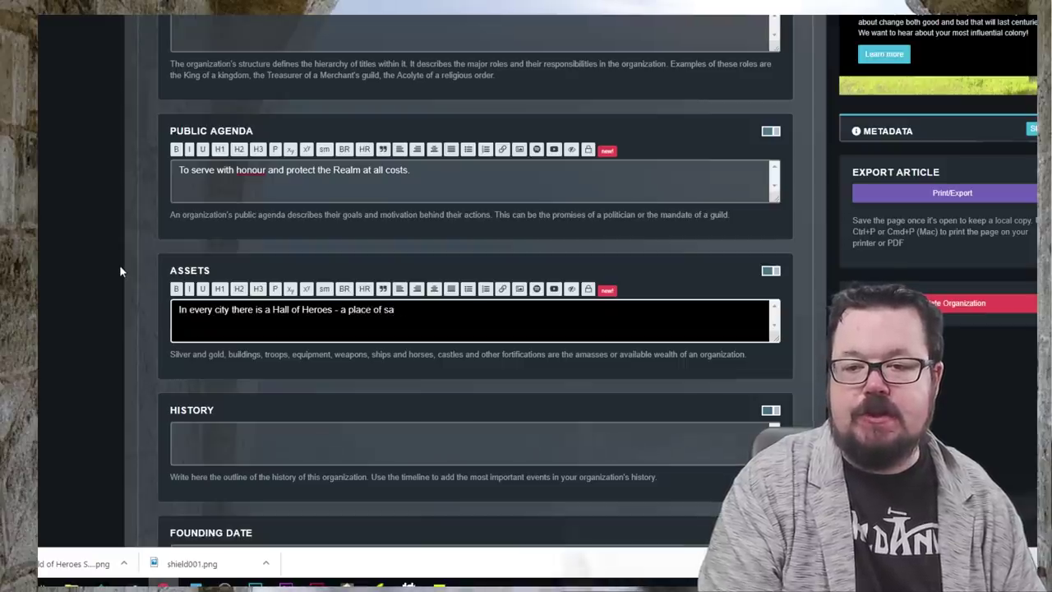
text(criuary )
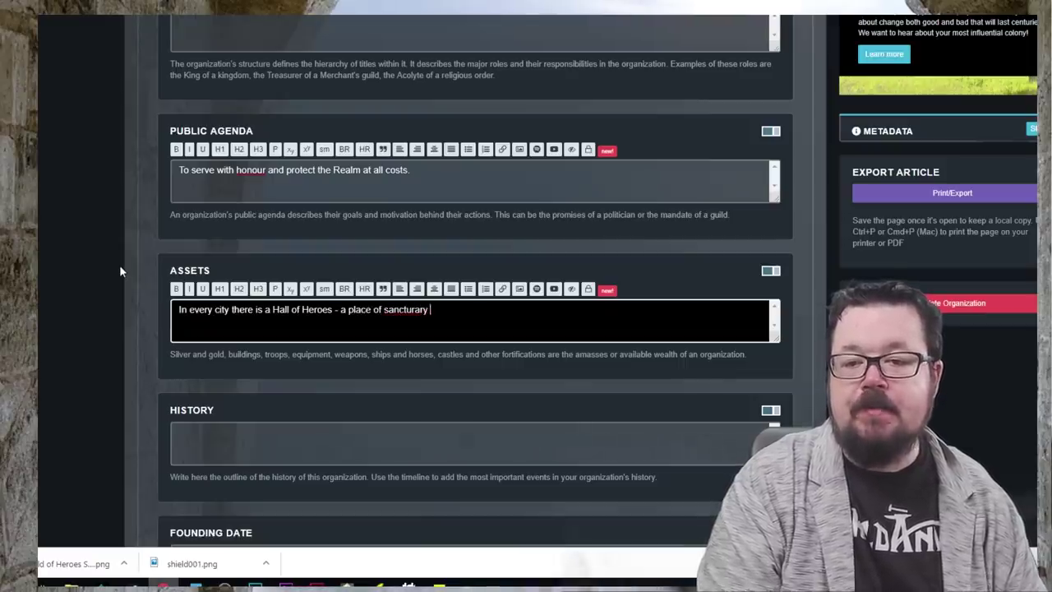
text(for any hero wh)
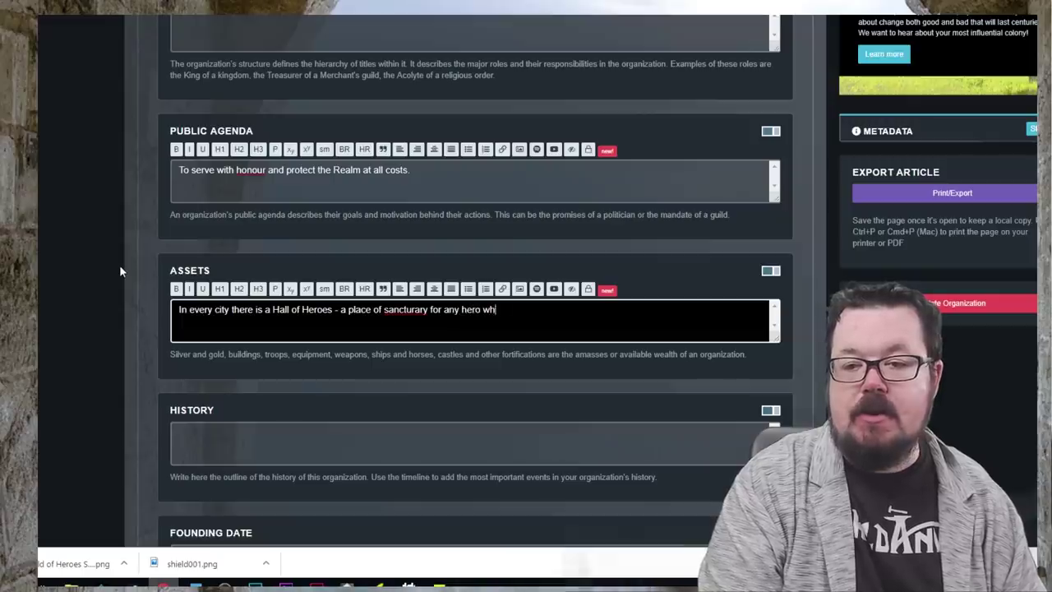
text(o has attained a)
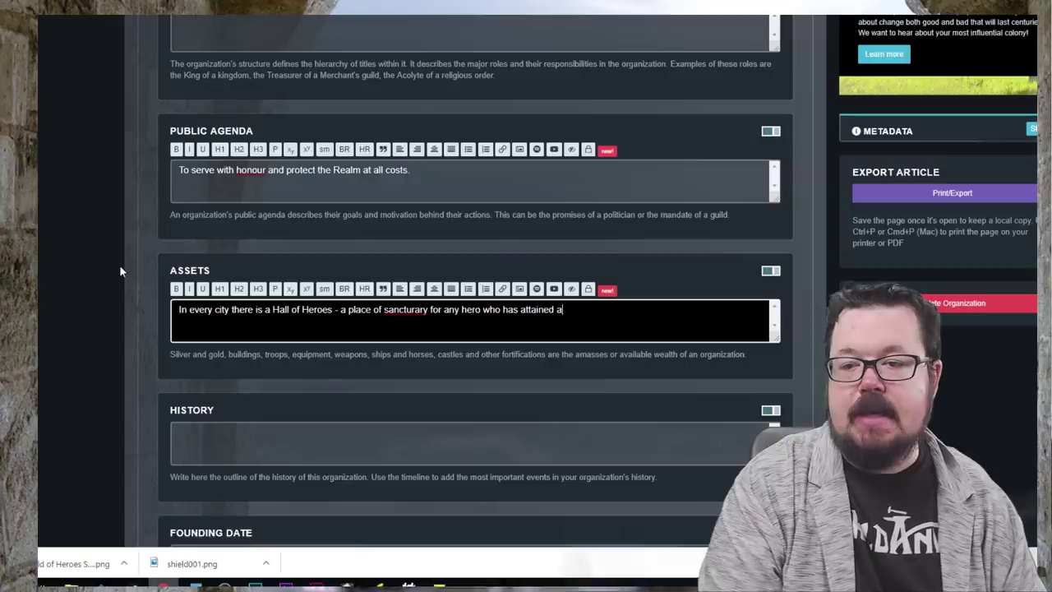
text(t least one seal.)
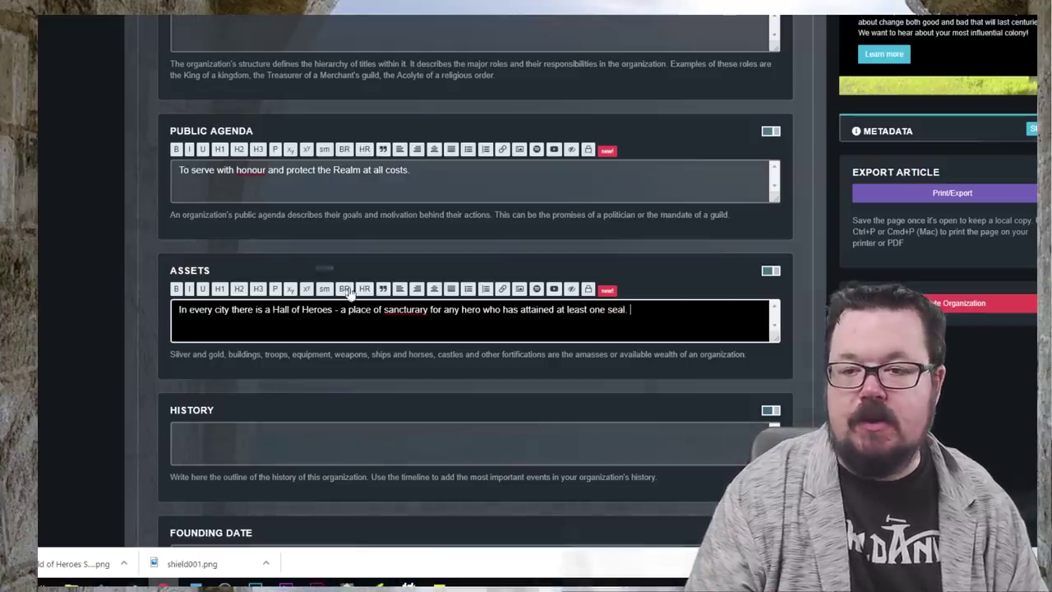
right_click(415, 311)
click(448, 321)
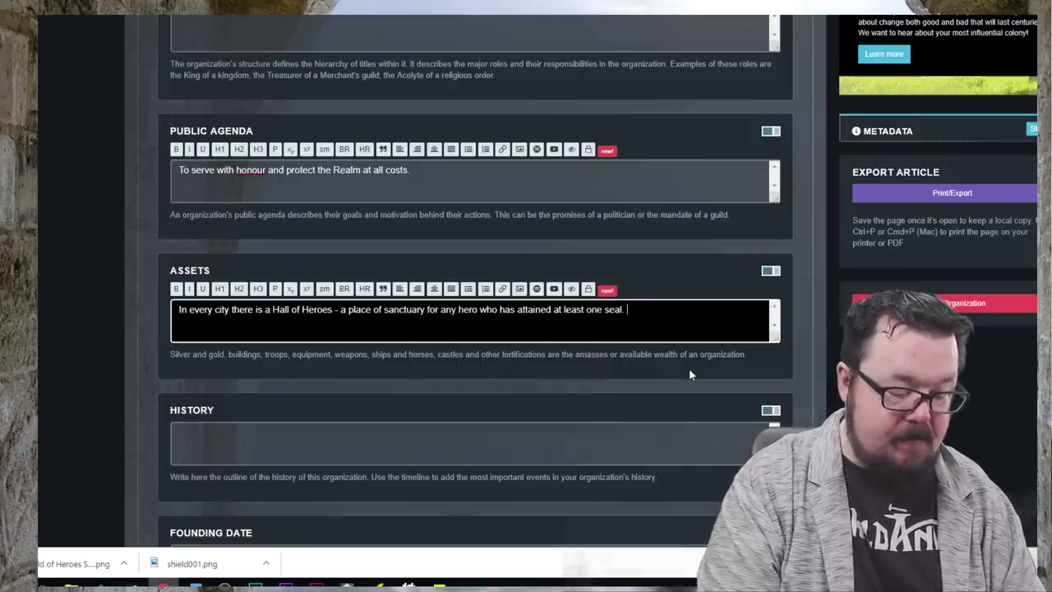
Step: Add to the Assets text: "One nights accommodation per seal, including meals, bathing, and minor equipment repair."
text(One night)
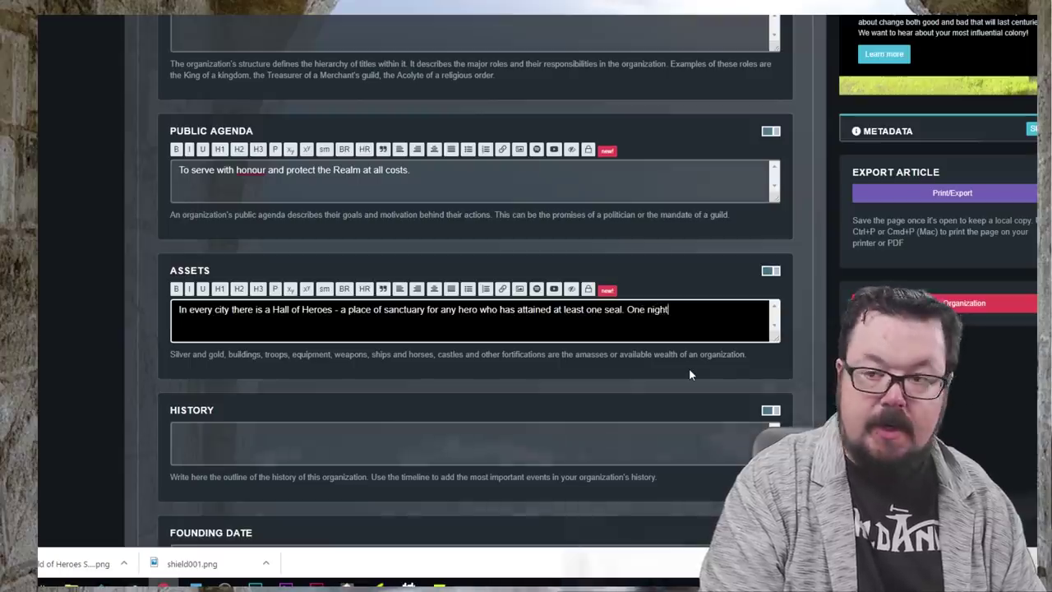
text(s accommoda)
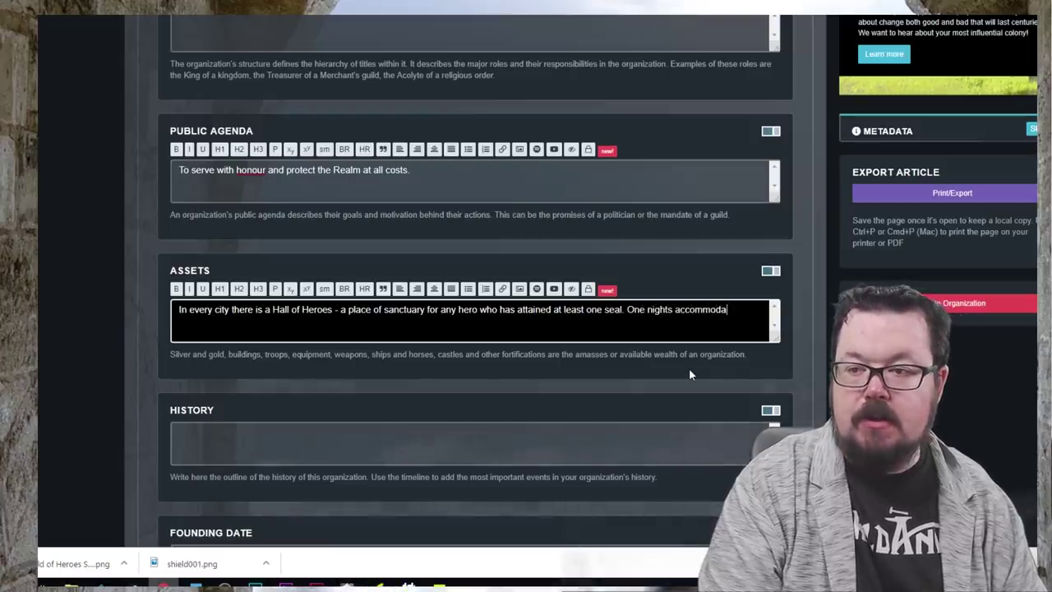
text(tion per seal, )
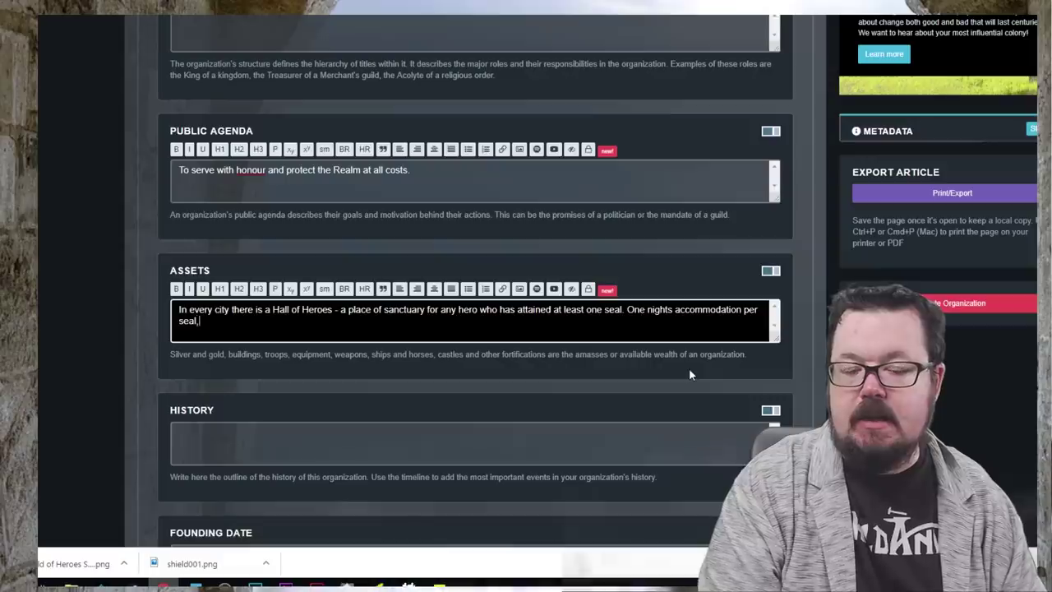
text(including meals)
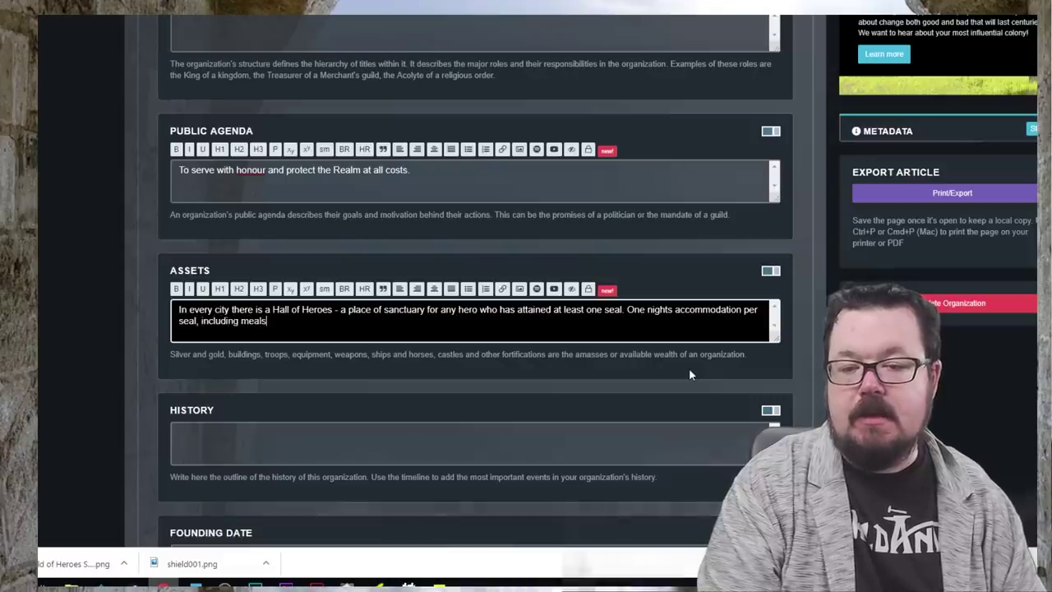
text(, bathing, and)
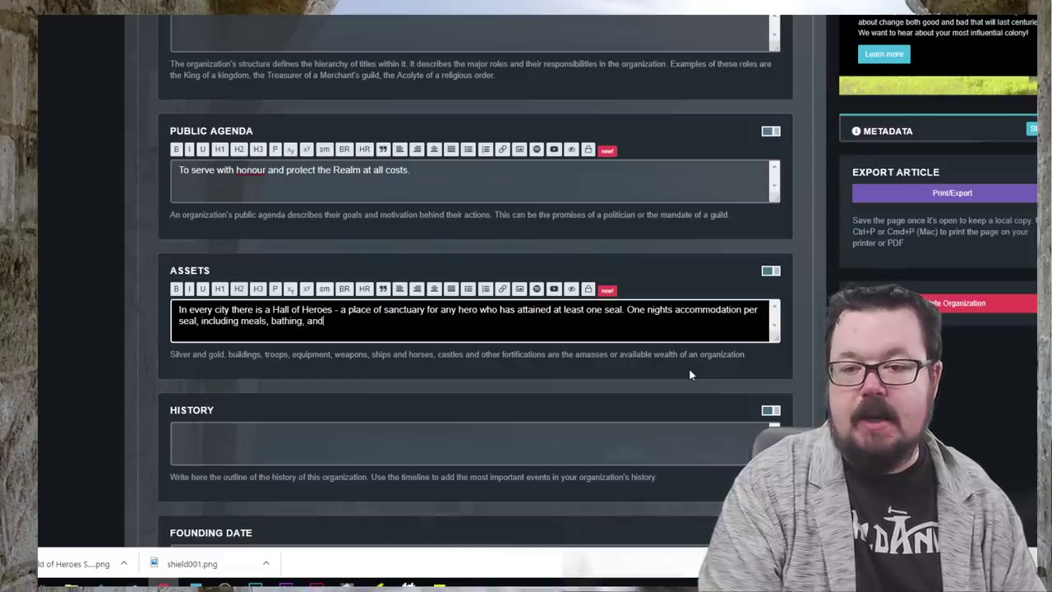
text( minor eq)
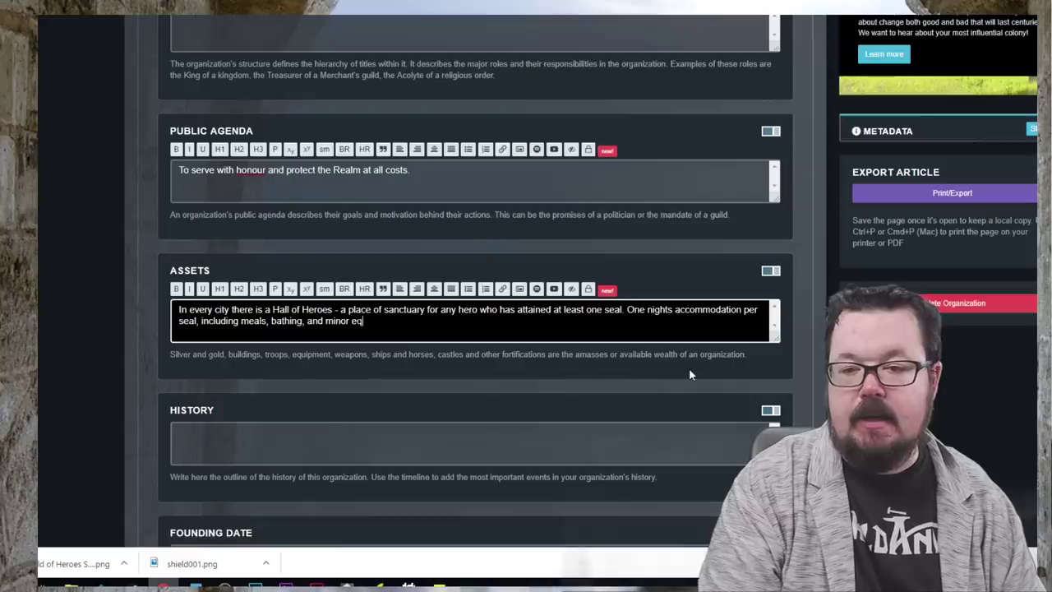
text(uipment repair. A v)
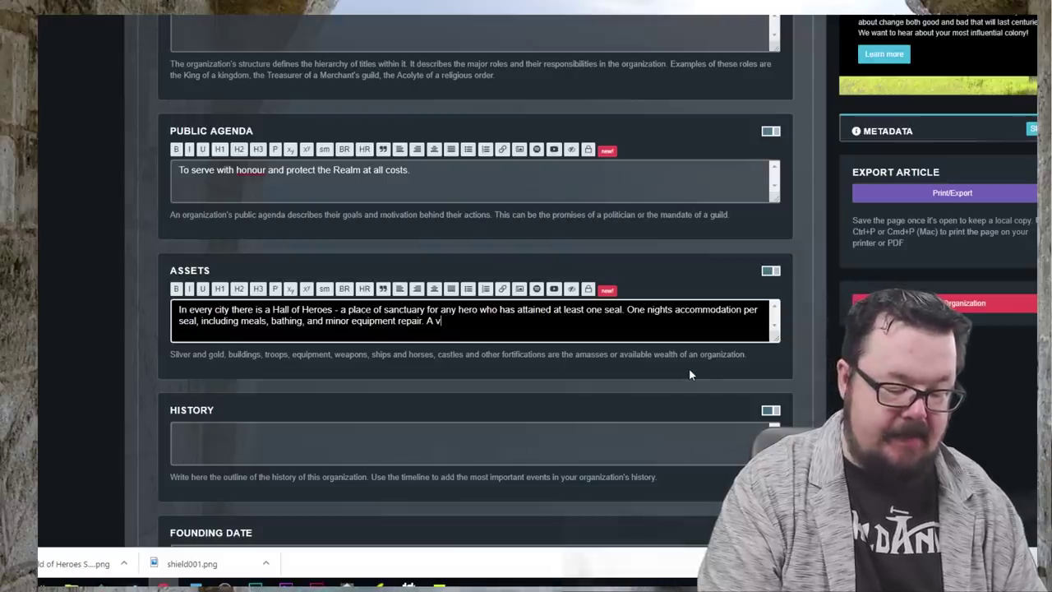
Step: Complete the Assets text with "A vendor is attached who will sell most mundane equipment at 10% less to the hero."
text(endor is attached who wil ls)
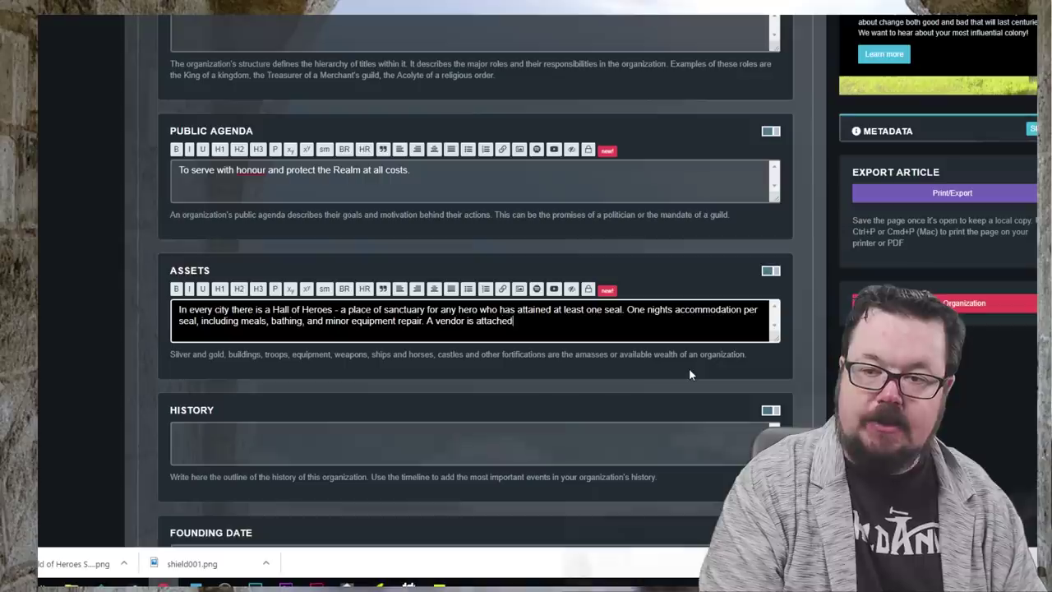
key(BackSpace)
key(BackSpace)
key(BackSpace)
text(l sell )
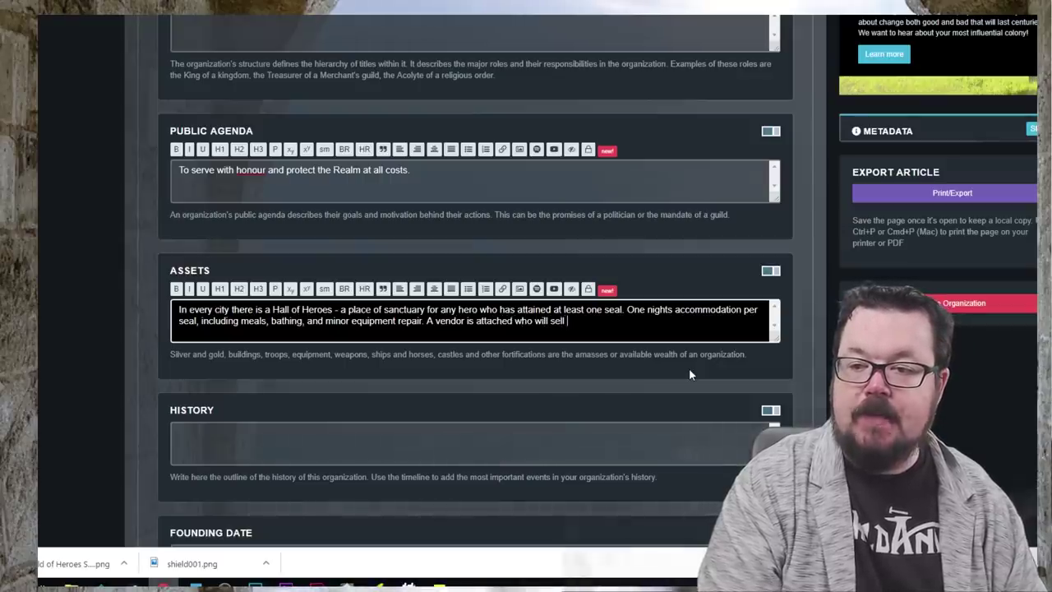
text(most mundan)
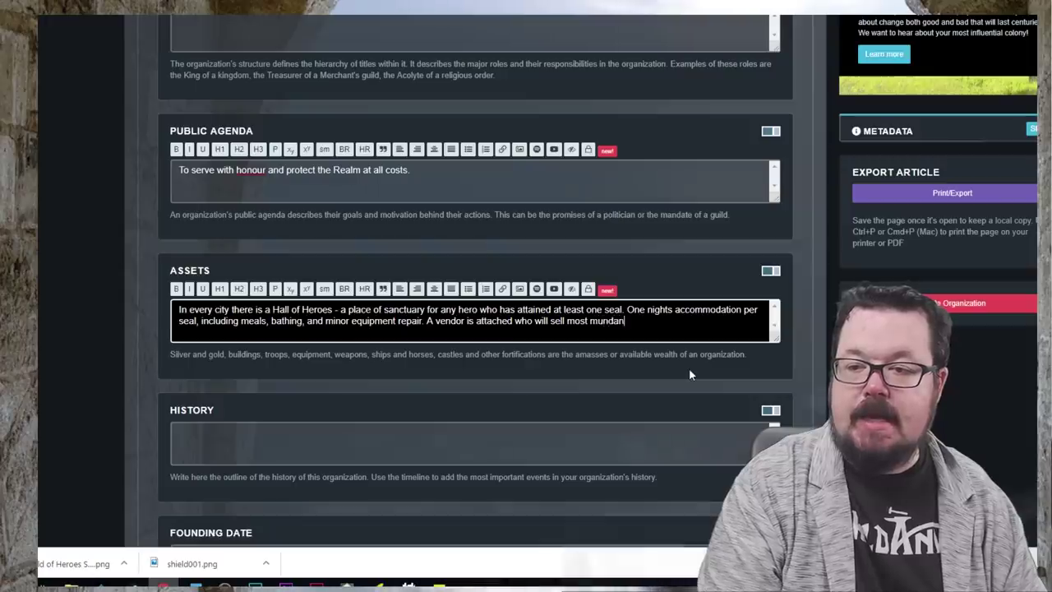
text(e equipment )
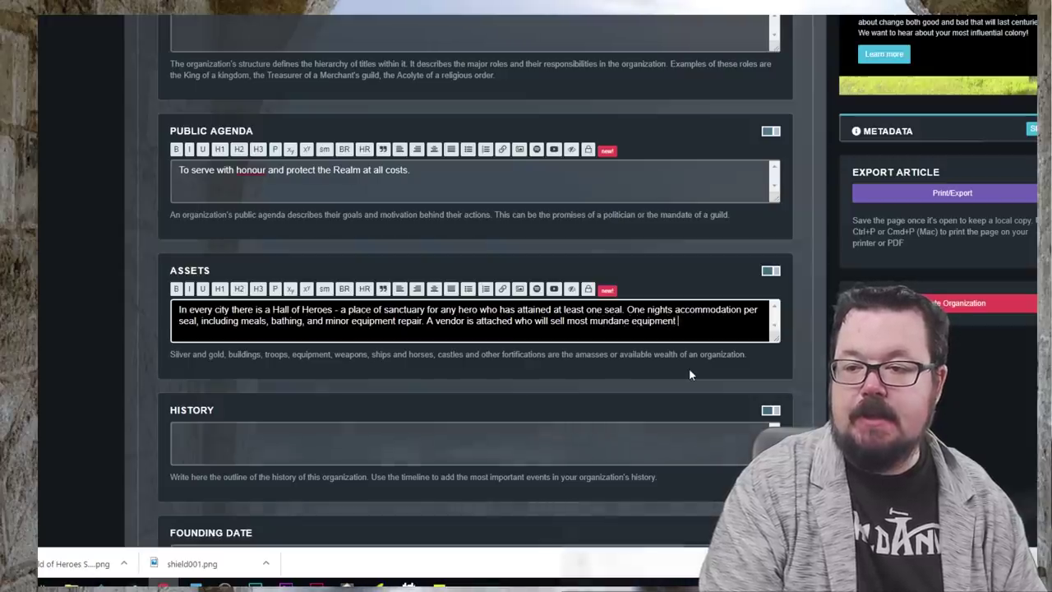
text(at 10% less to the hero.)
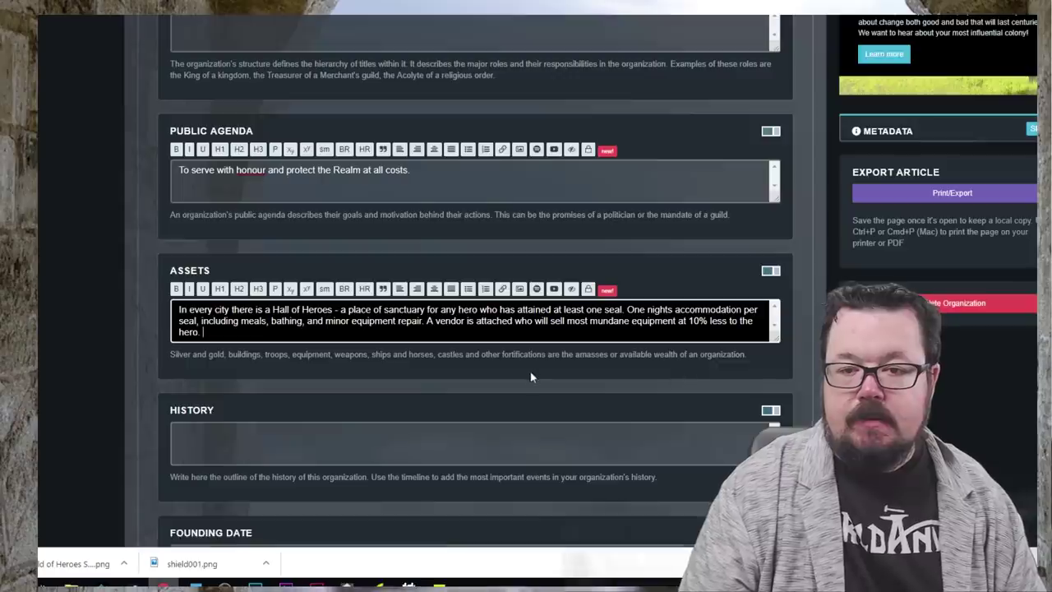
scroll(530, 376, down, 3)
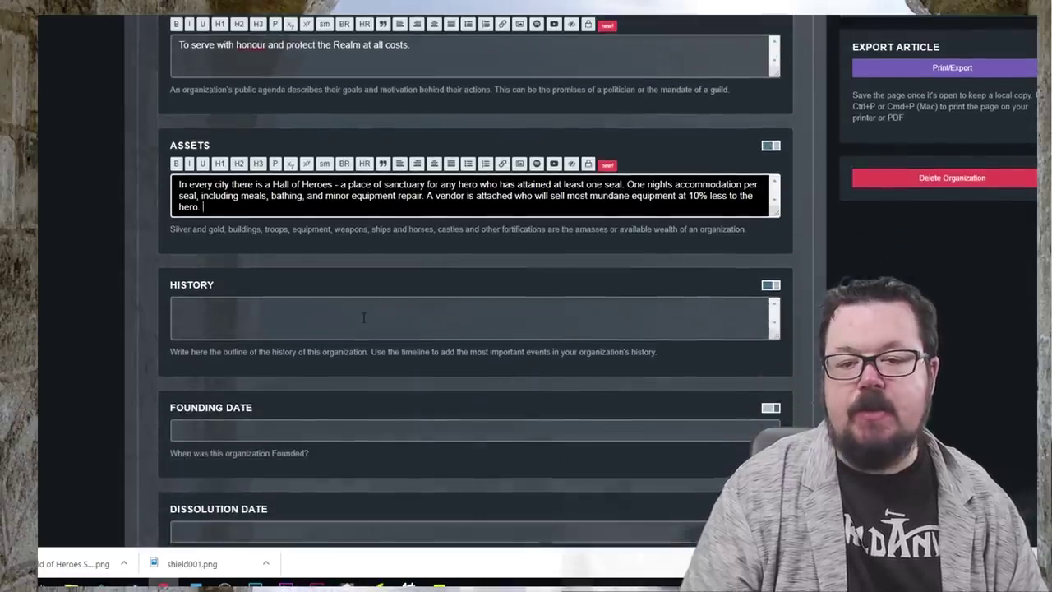
scroll(362, 318, down, 3)
scroll(356, 324, down, 3)
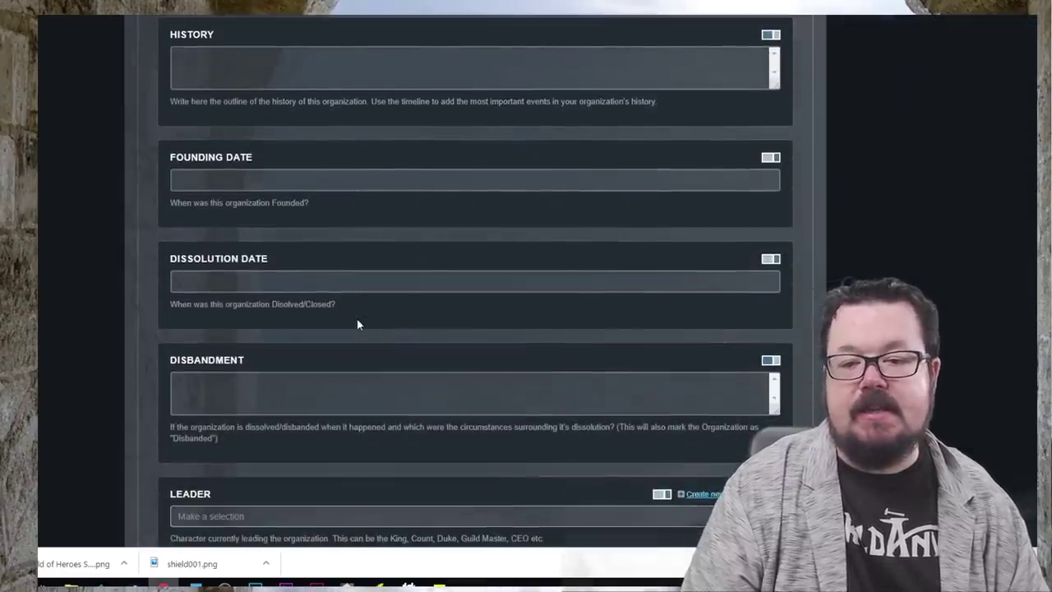
Step: Examine the selectable articles for the organization's leader, parent organization and geographic location, leaving these fields unset
scroll(357, 323, down, 3)
scroll(356, 324, down, 2)
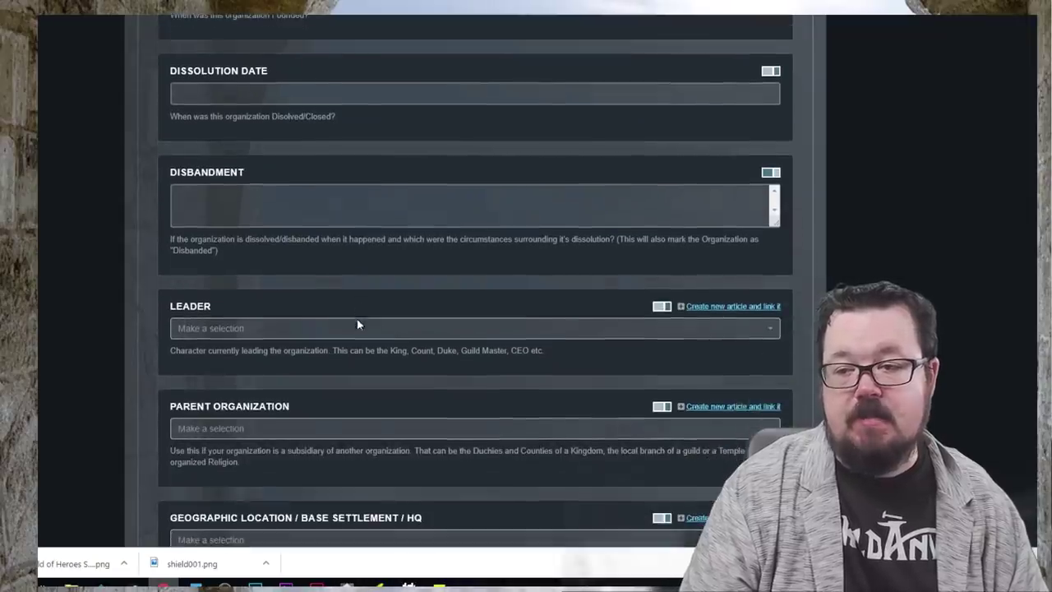
click(274, 333)
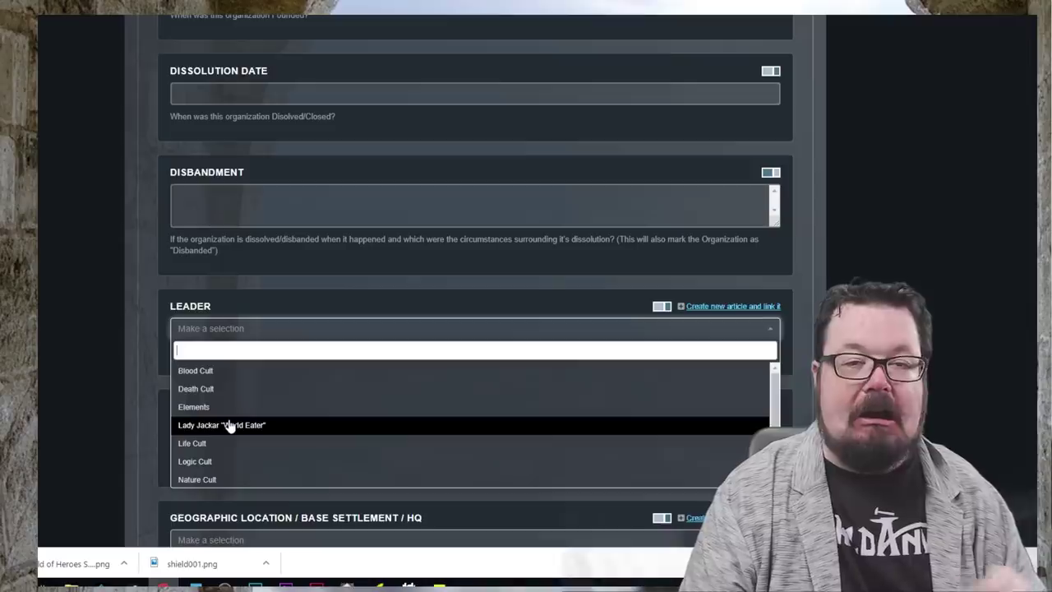
click(149, 267)
scroll(213, 289, down, 1)
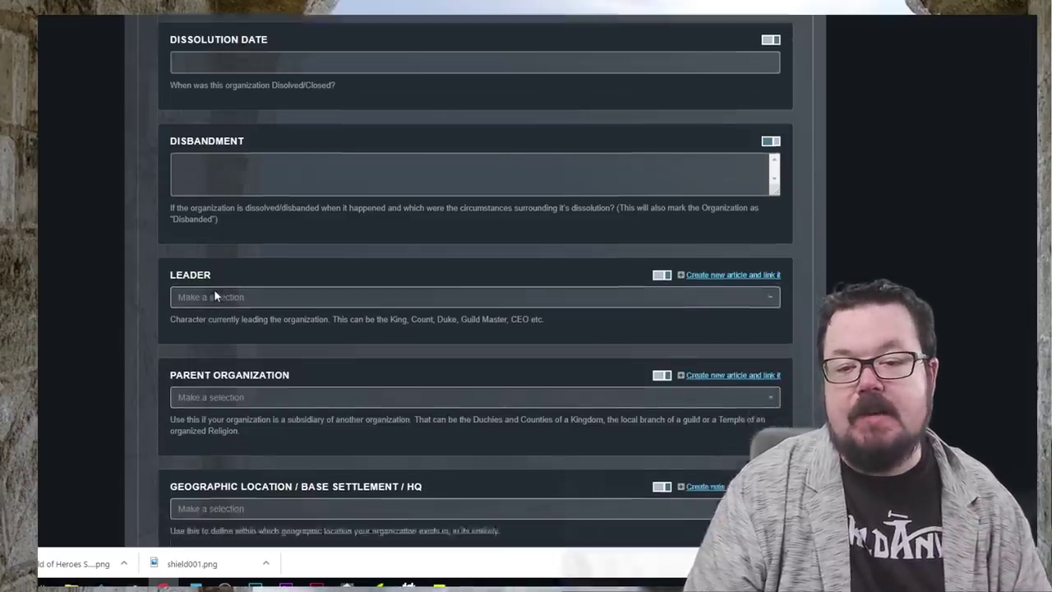
scroll(214, 288, down, 2)
scroll(232, 245, down, 1)
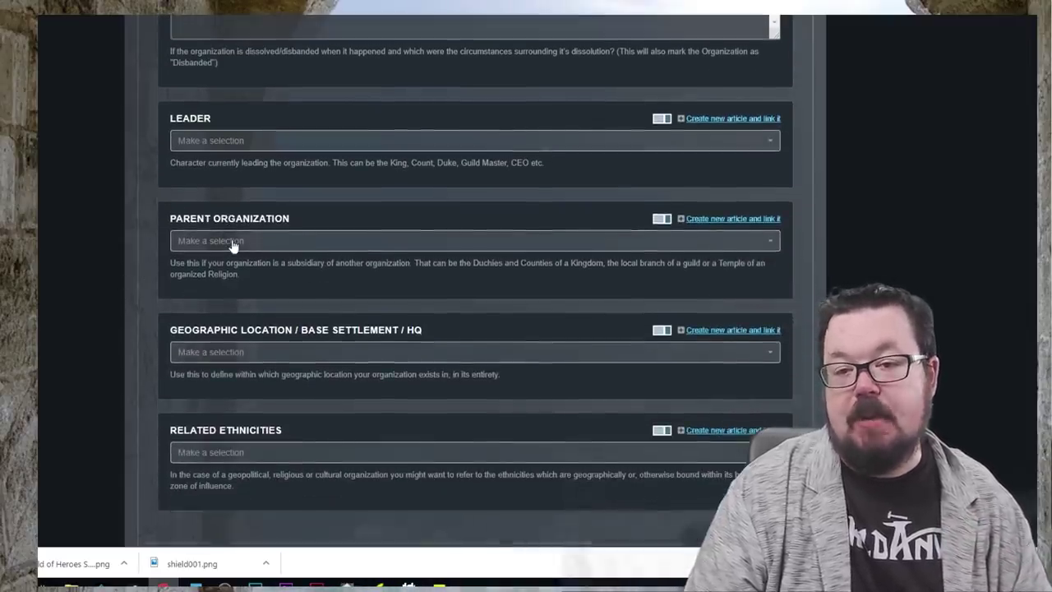
click(232, 242)
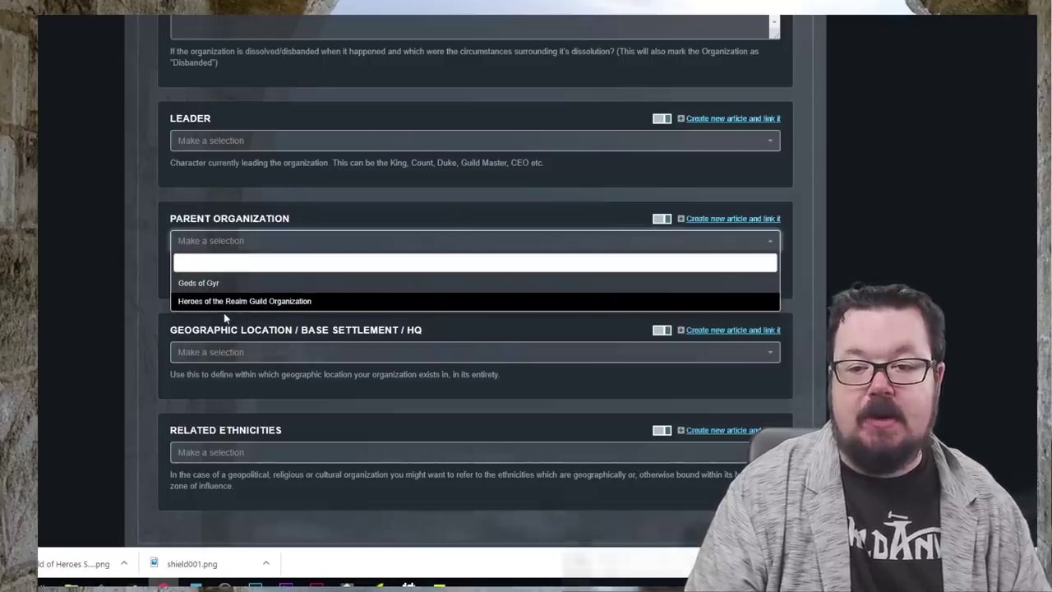
click(160, 246)
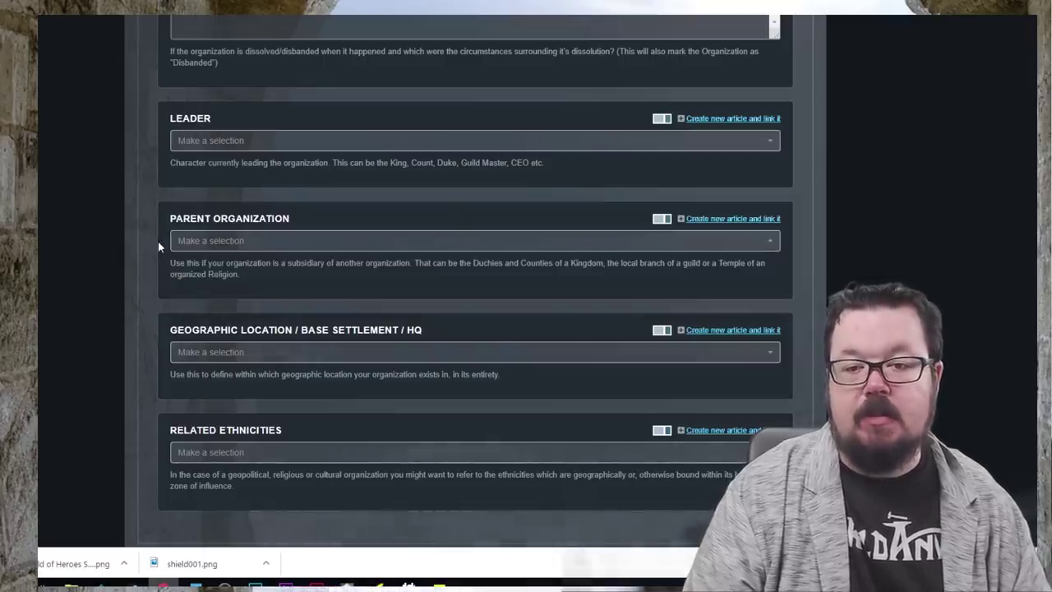
scroll(160, 246, down, 3)
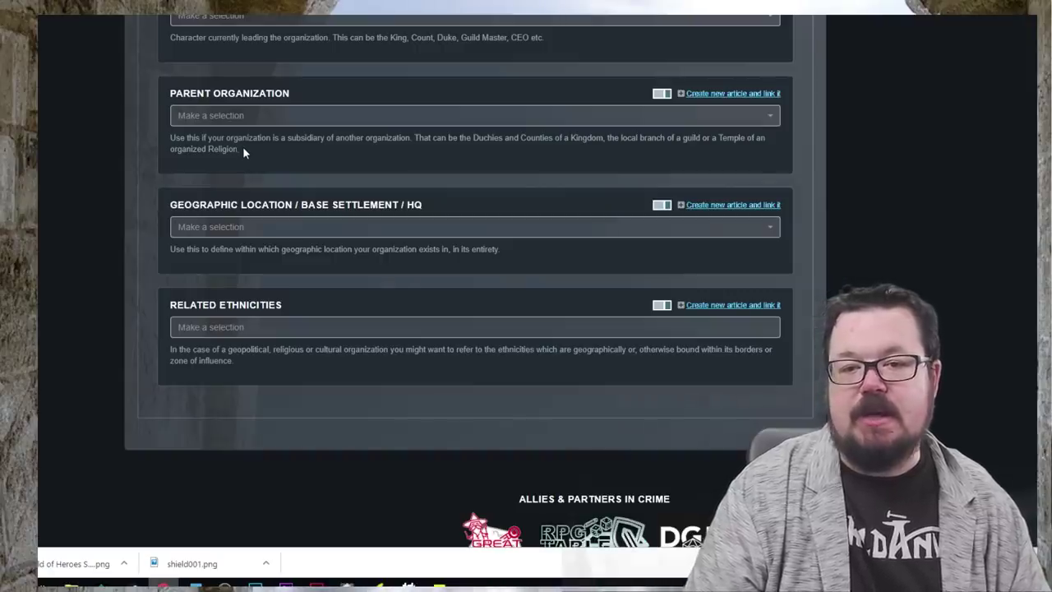
click(219, 227)
click(218, 197)
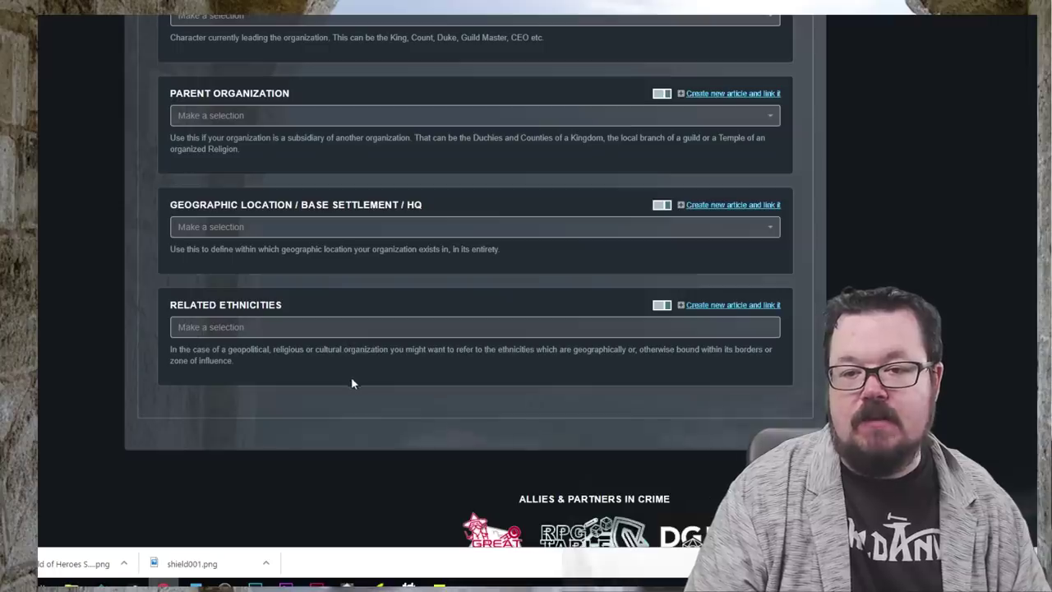
Step: Examine the geopolitical fields such as Capital, and the military fields such as Formation Type, without filling them in
scroll(404, 385, up, 15)
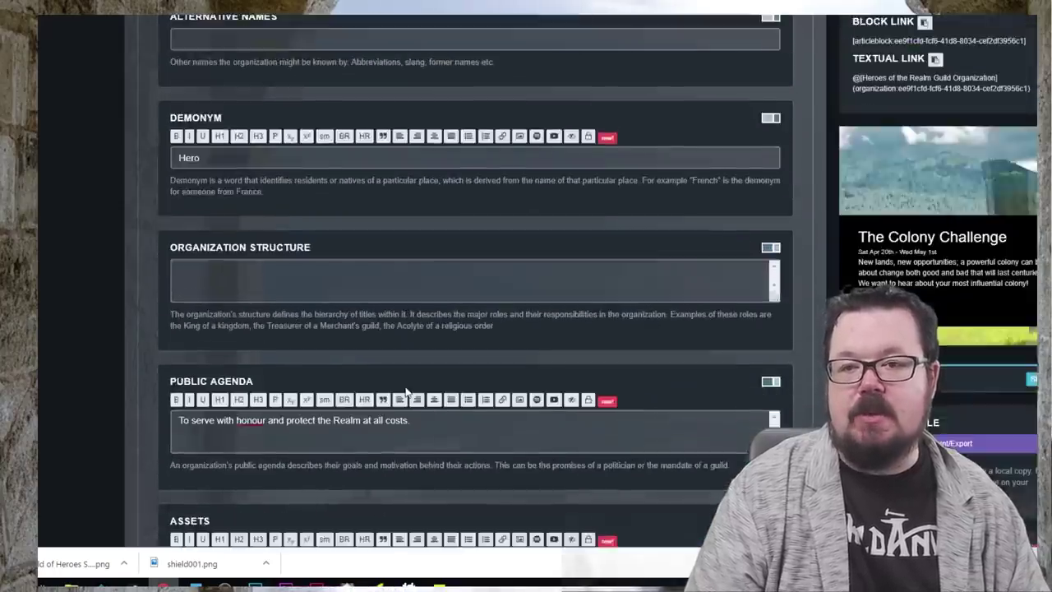
scroll(403, 386, up, 4)
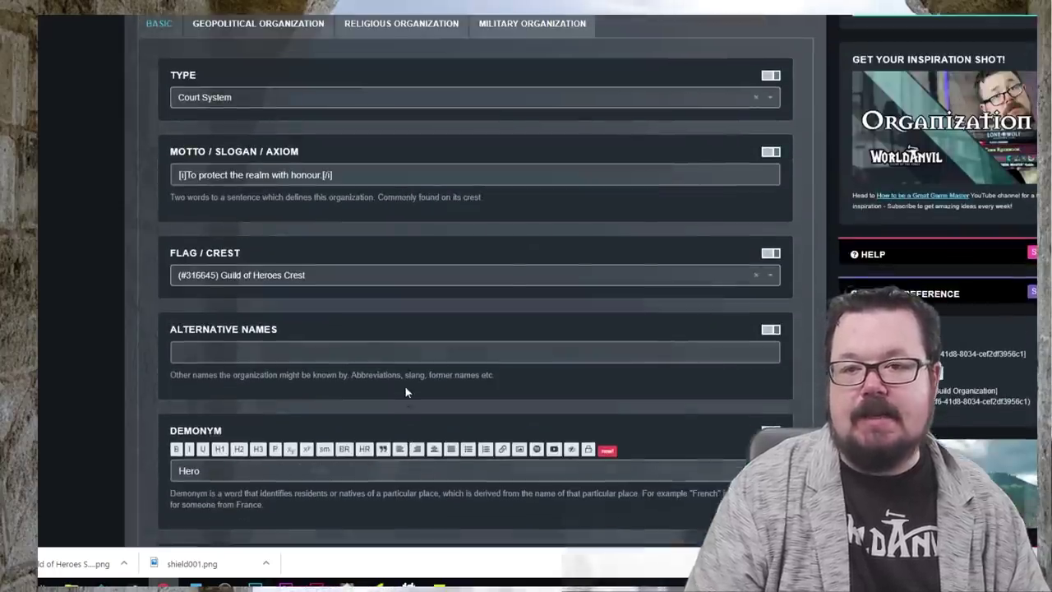
click(279, 28)
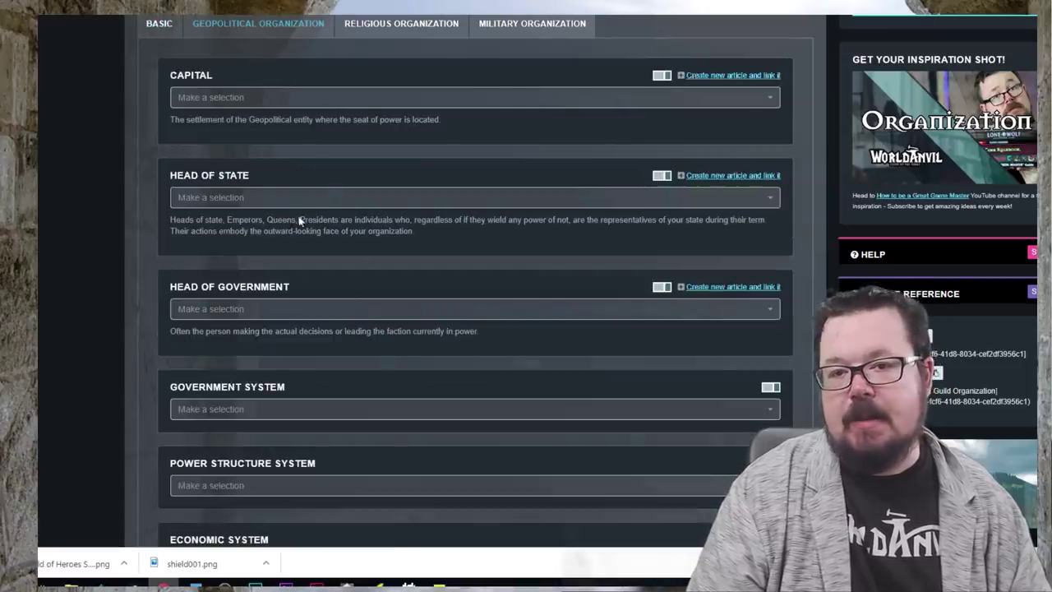
click(230, 99)
click(199, 101)
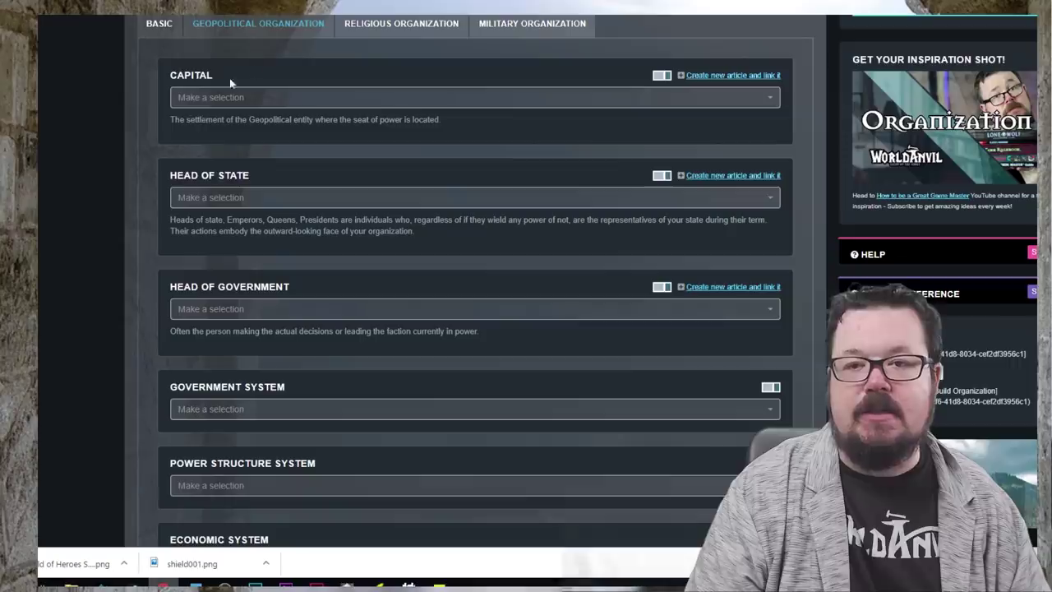
scroll(332, 300, down, 1)
scroll(333, 299, up, 2)
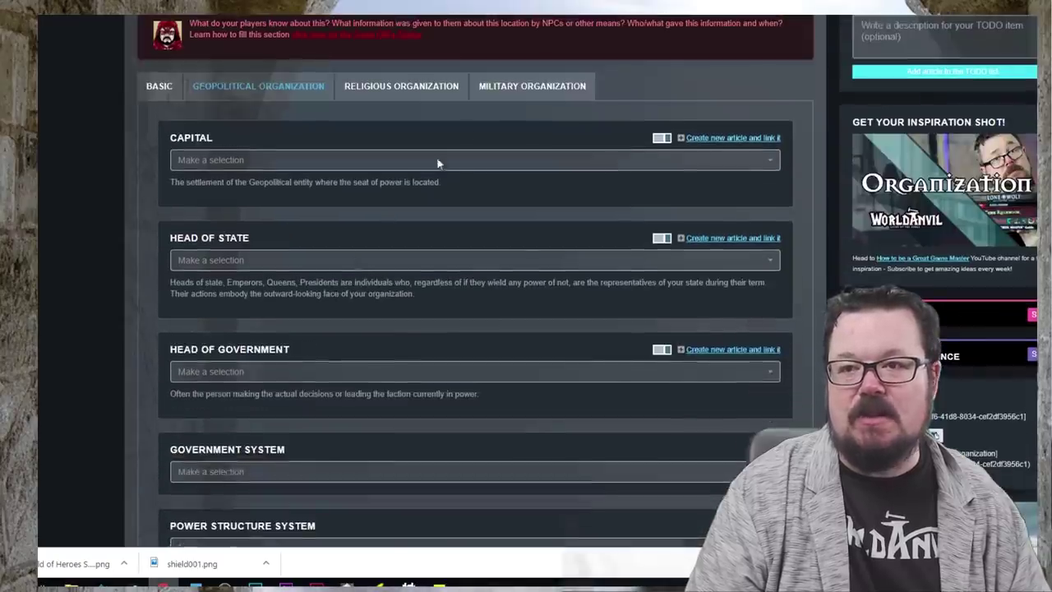
click(517, 87)
click(271, 163)
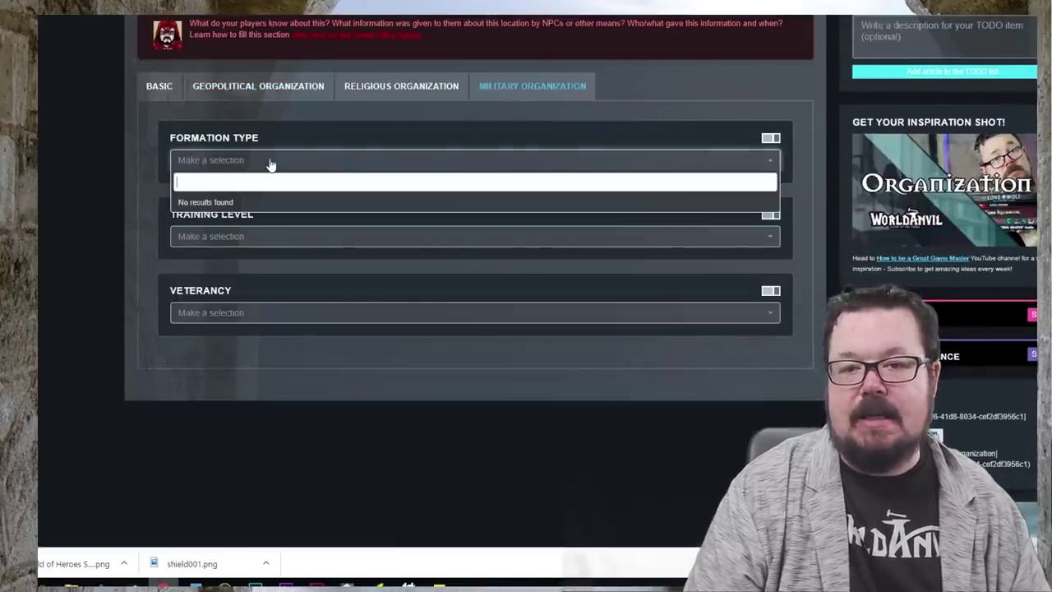
click(274, 138)
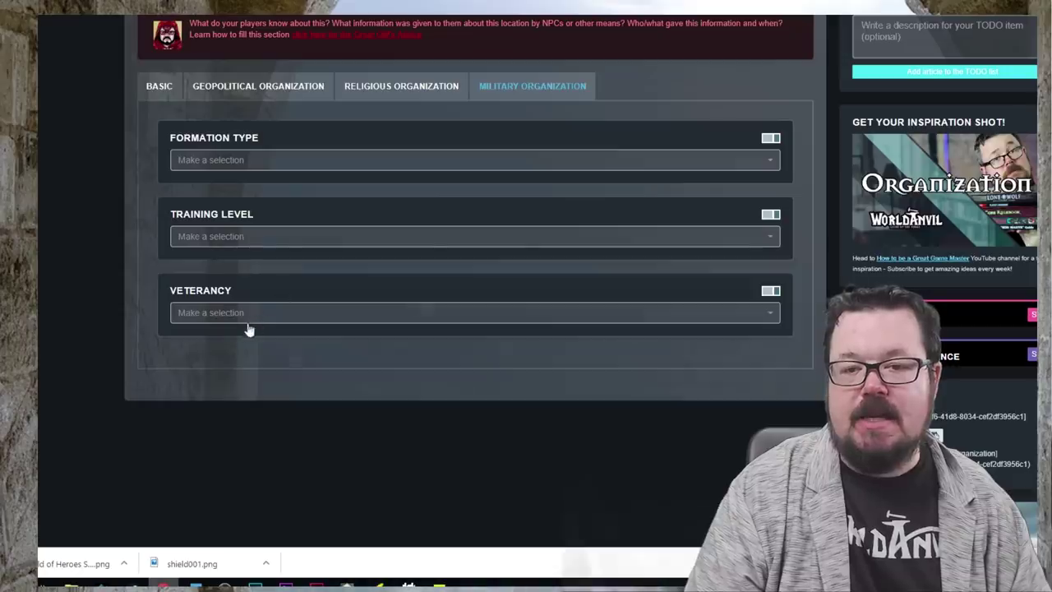
Step: Return to the basic organization details, save the article changes and preview the resulting organization page
click(160, 87)
scroll(902, 155, up, 4)
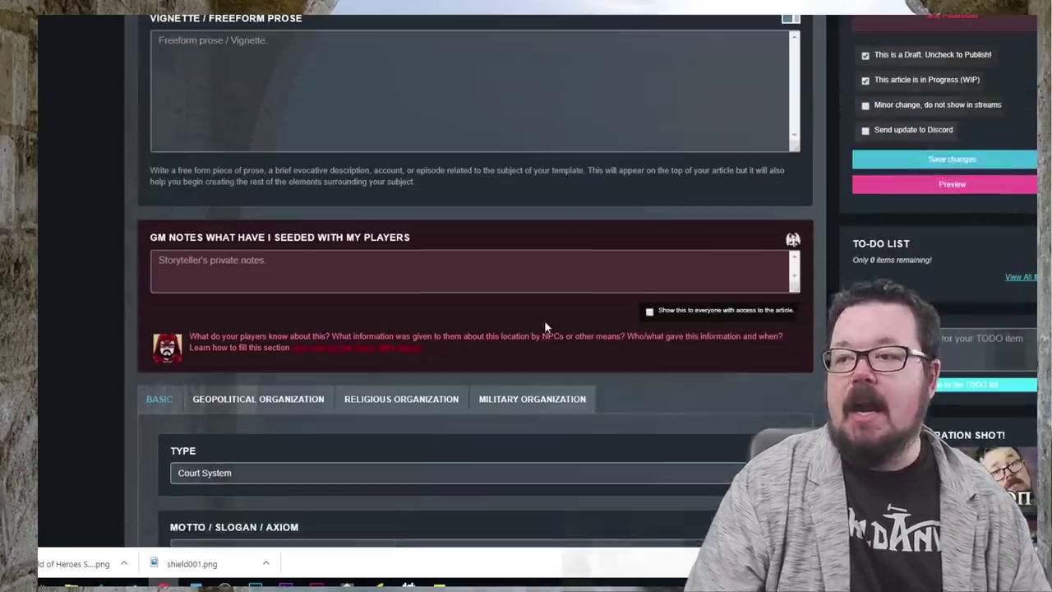
click(902, 154)
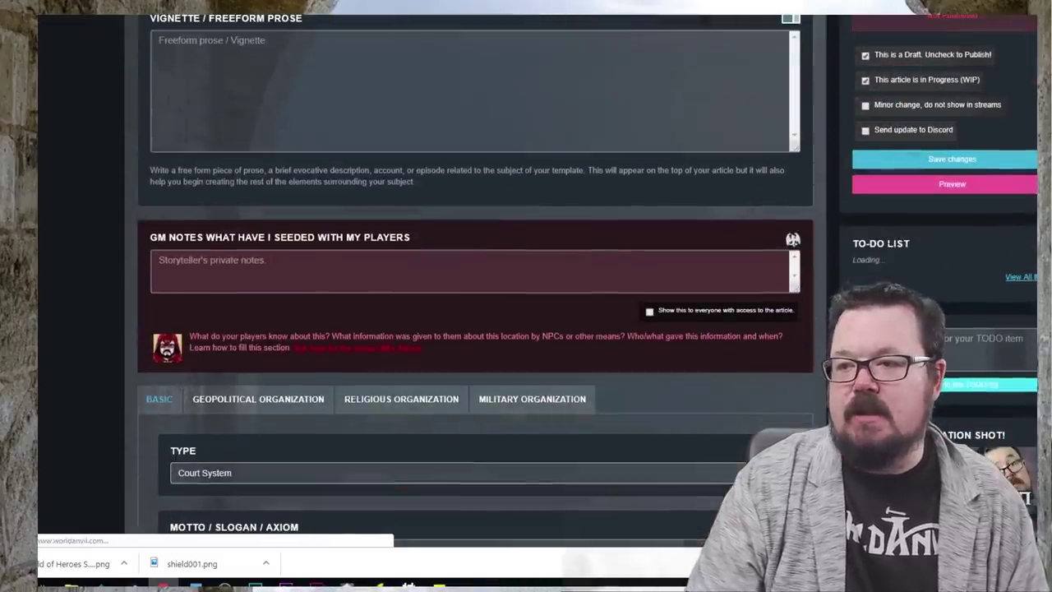
click(968, 186)
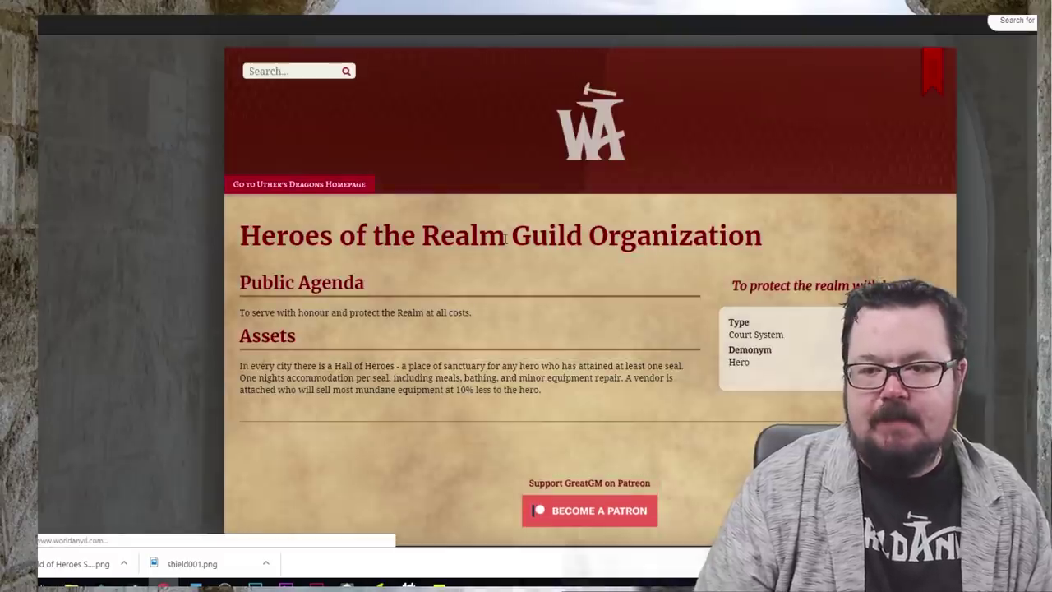
scroll(504, 237, down, 2)
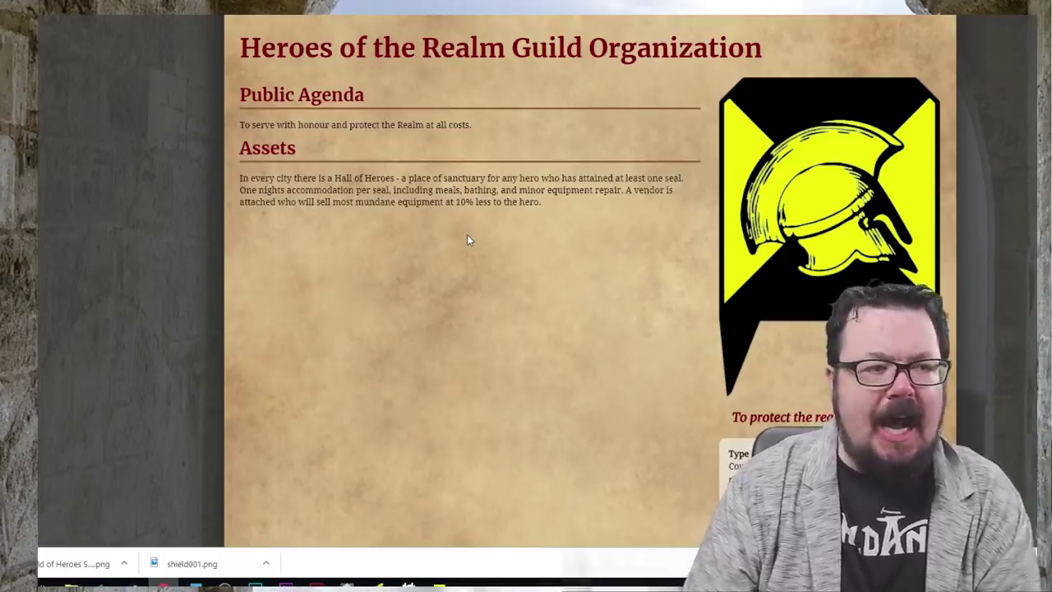
scroll(467, 235, down, 2)
scroll(467, 236, up, 2)
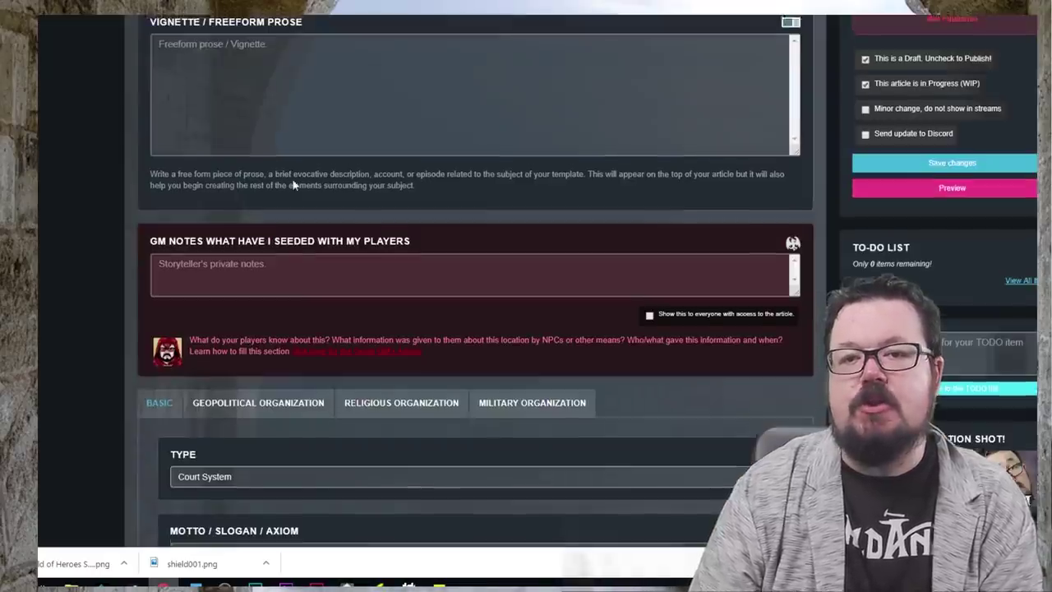
Step: Review the organization article's fields in the editor, from the vignette through the crest, structure and Assets to the founding date
scroll(298, 216, up, 2)
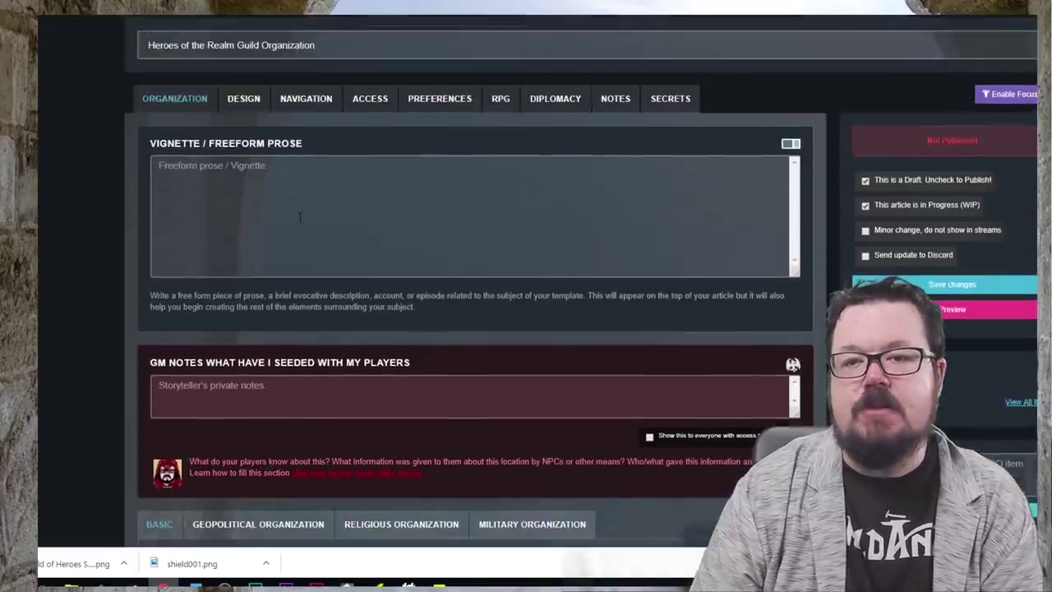
scroll(299, 216, down, 1)
scroll(129, 205, down, 1)
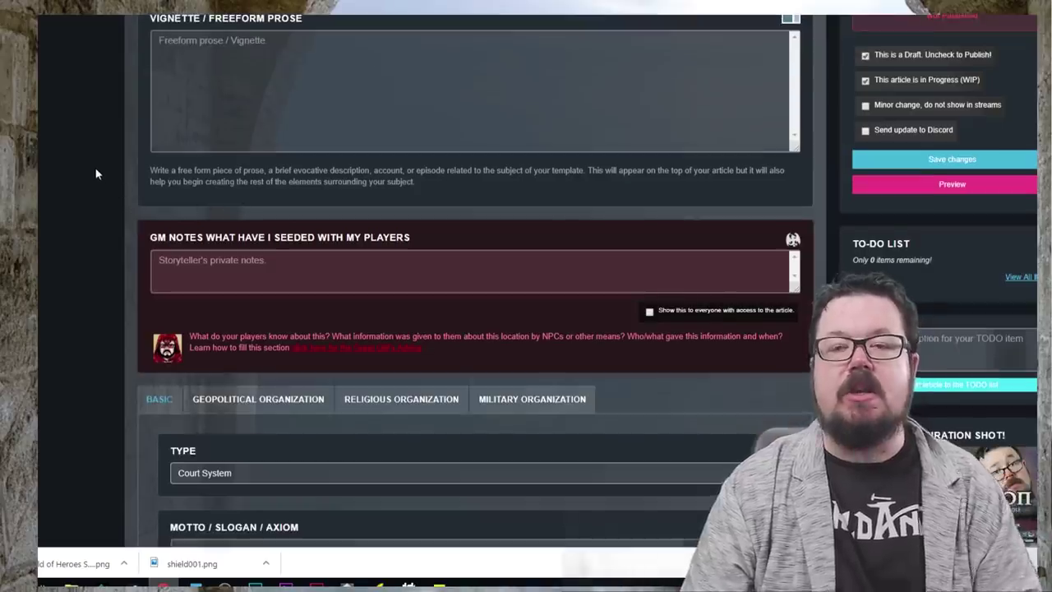
scroll(95, 174, down, 5)
scroll(132, 244, down, 2)
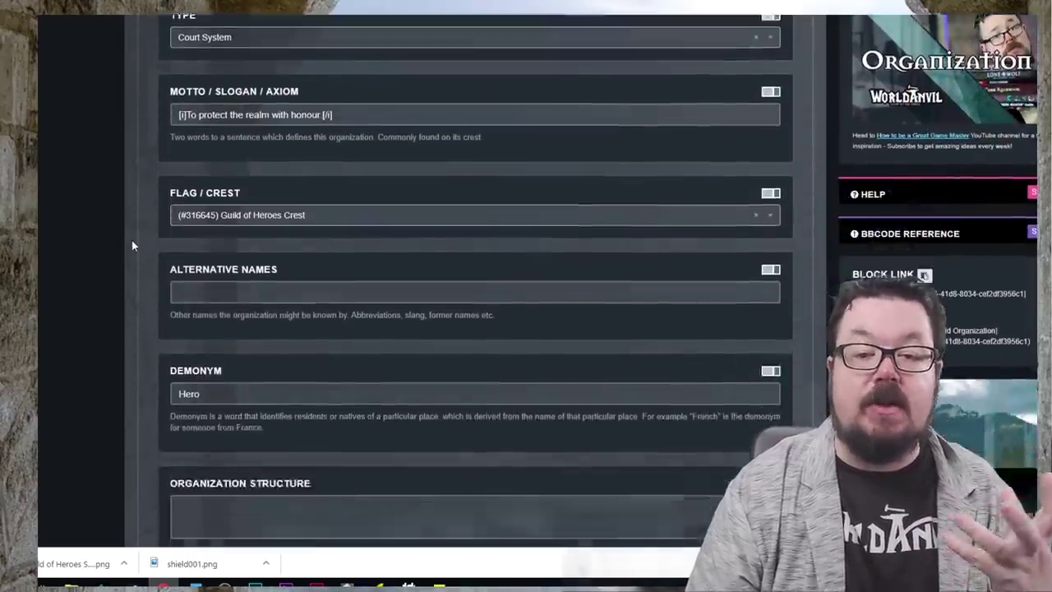
scroll(131, 244, down, 2)
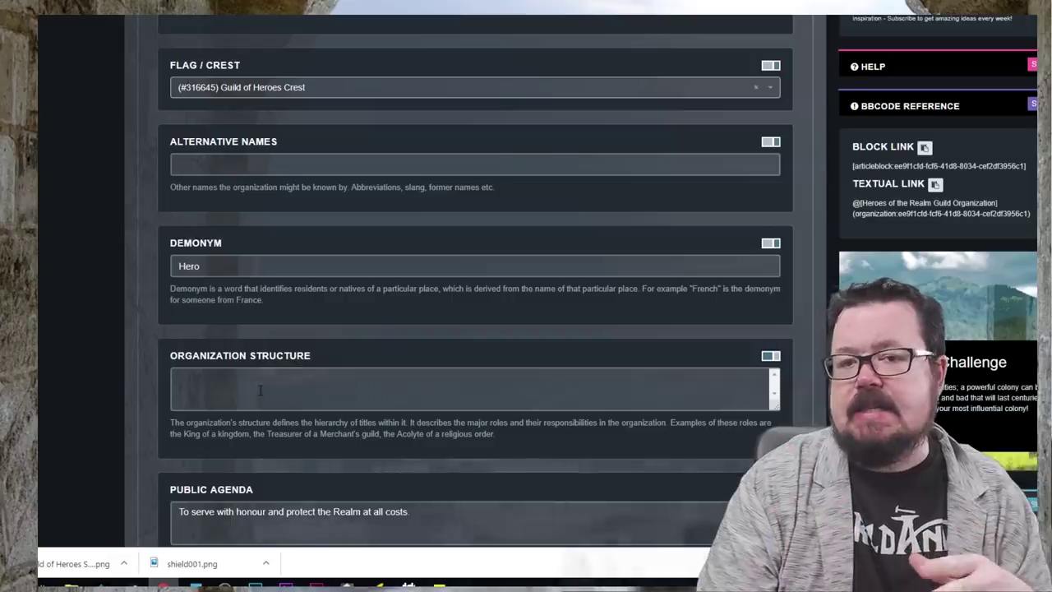
scroll(287, 374, down, 2)
scroll(287, 375, down, 5)
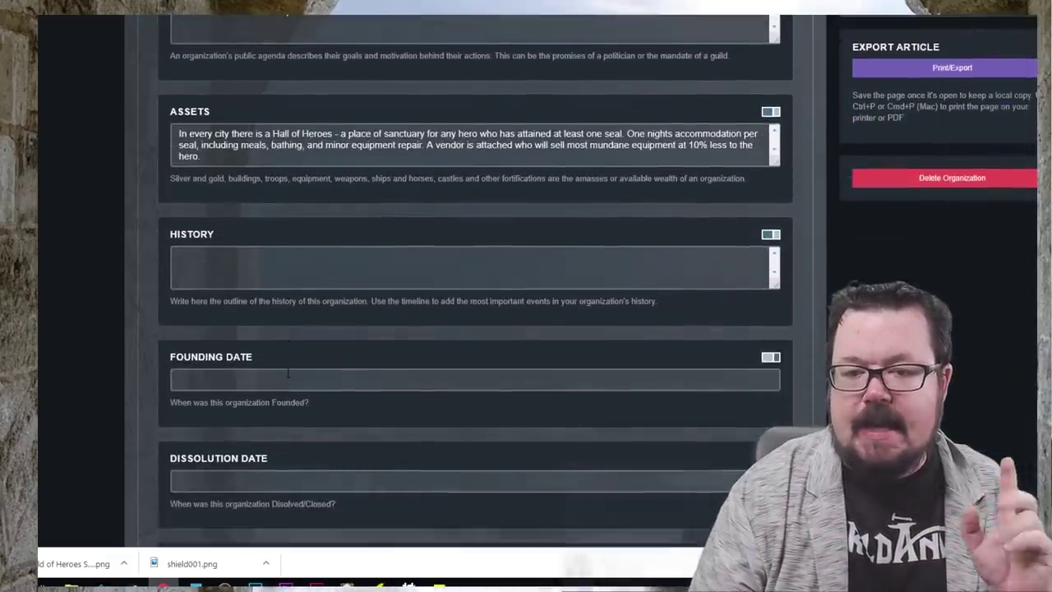
scroll(287, 375, up, 2)
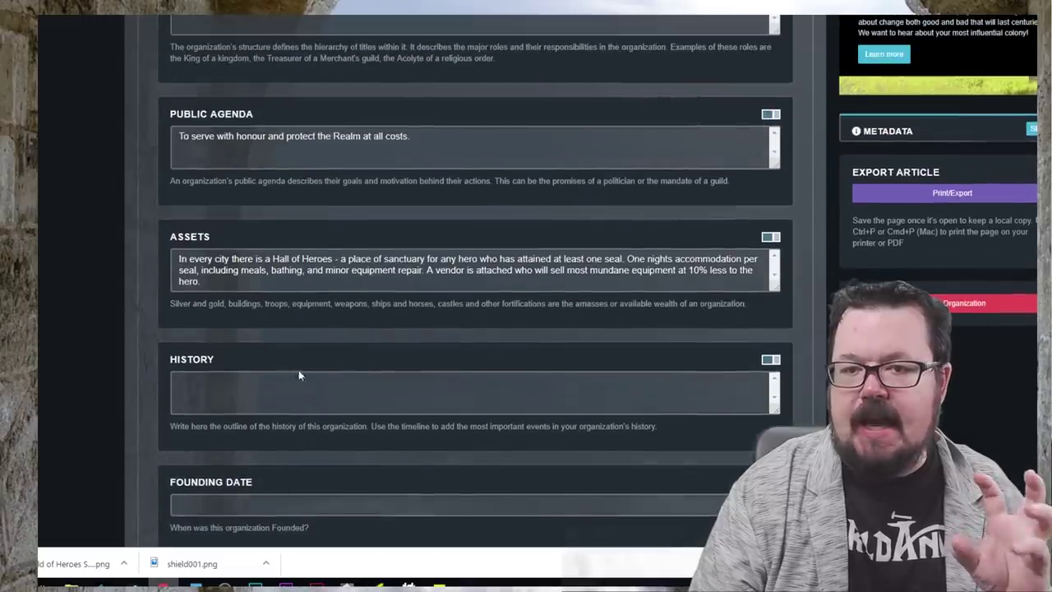
Step: Enlarge the Assets text box and start a new paragraph after the existing text with "Each of the Halls of the Heroes"
drag(777, 287, 777, 413)
click(250, 322)
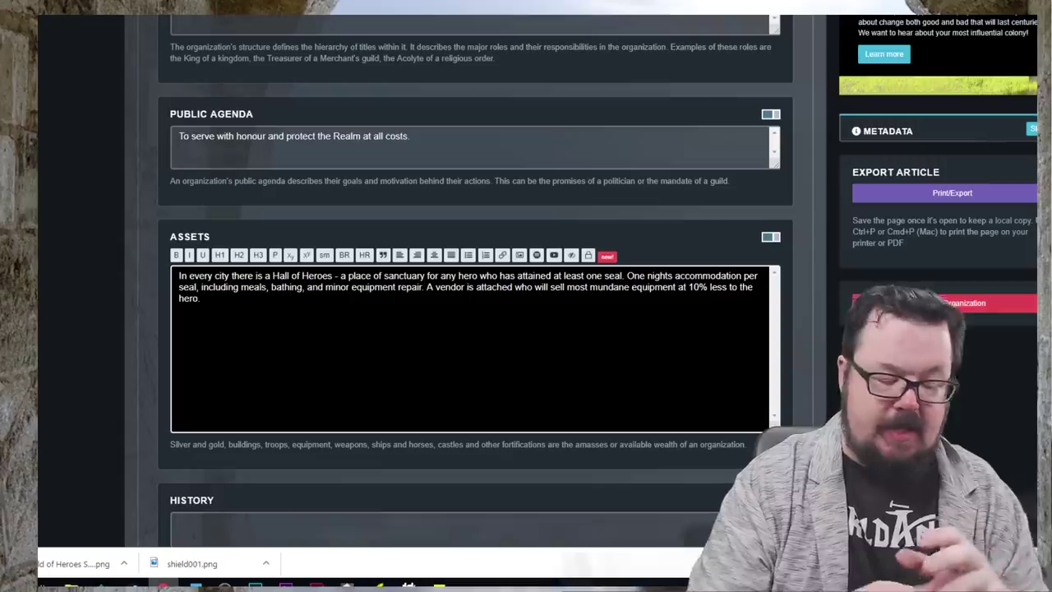
key(Return)
key(Return)
text(Each of)
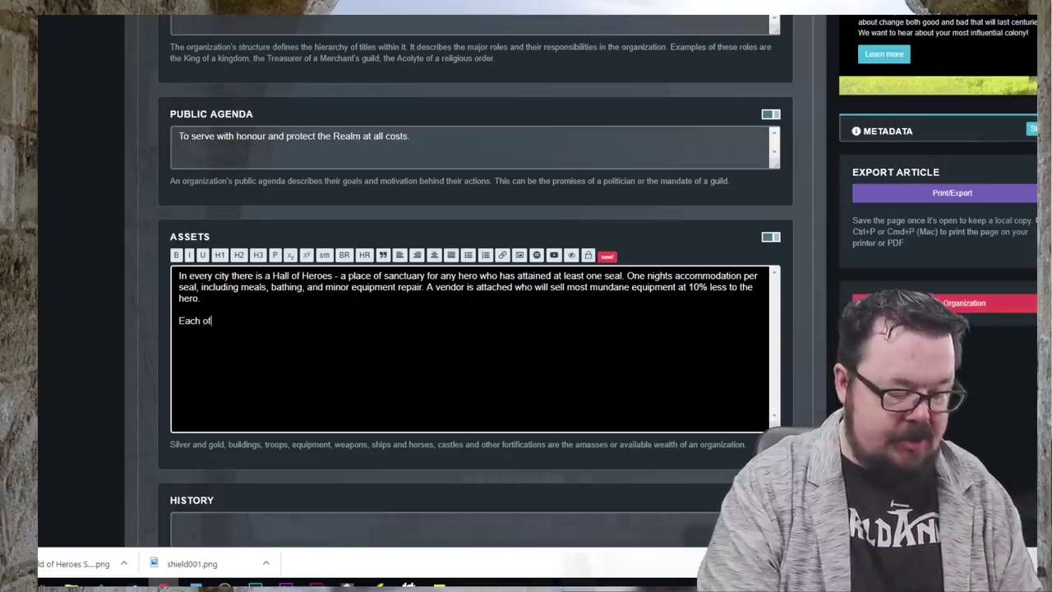
text( the Hal)
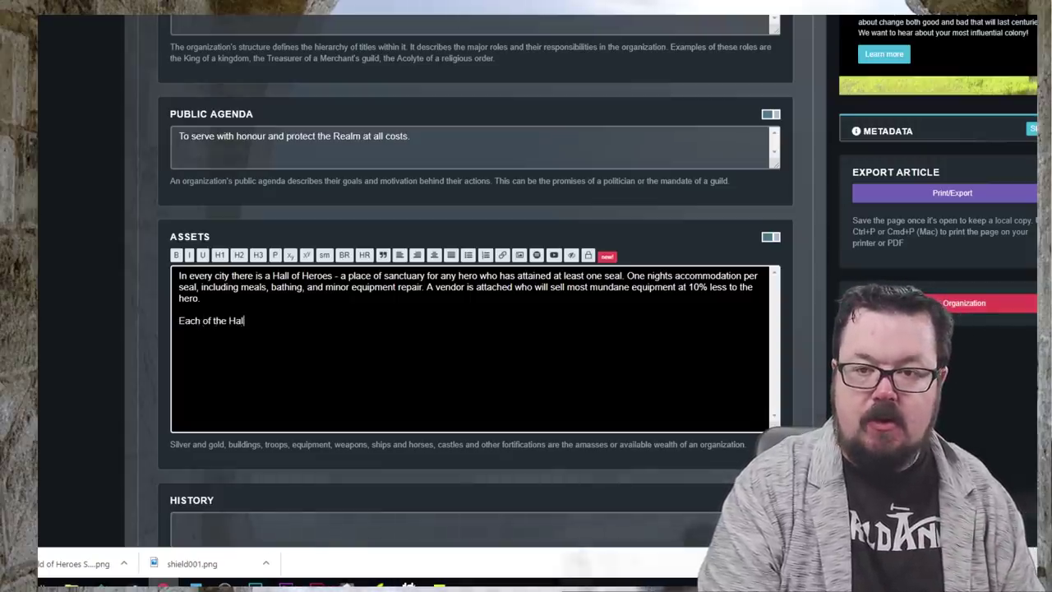
text(ls of the)
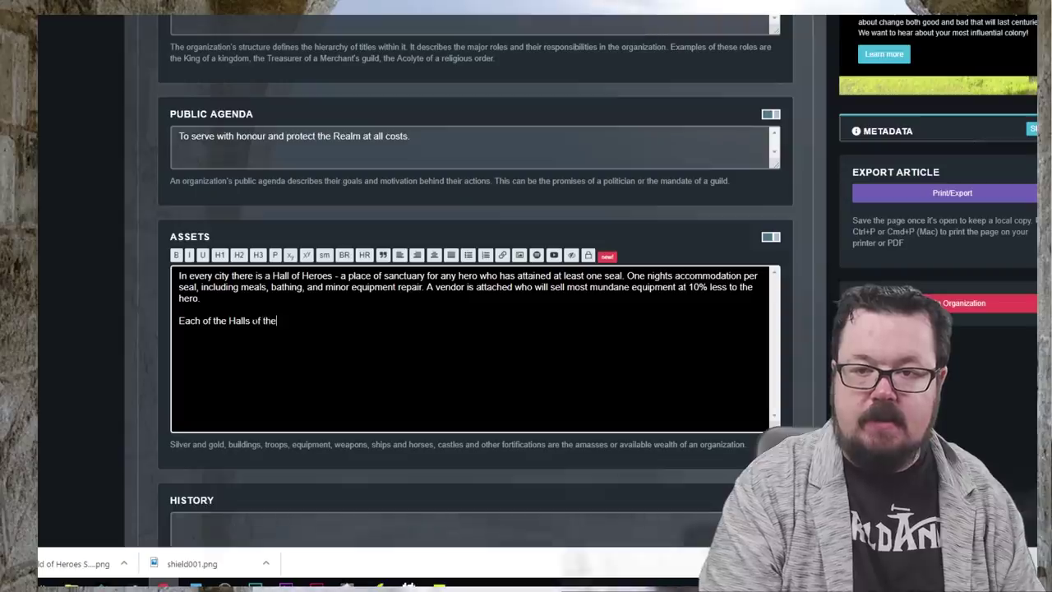
text( Heroes)
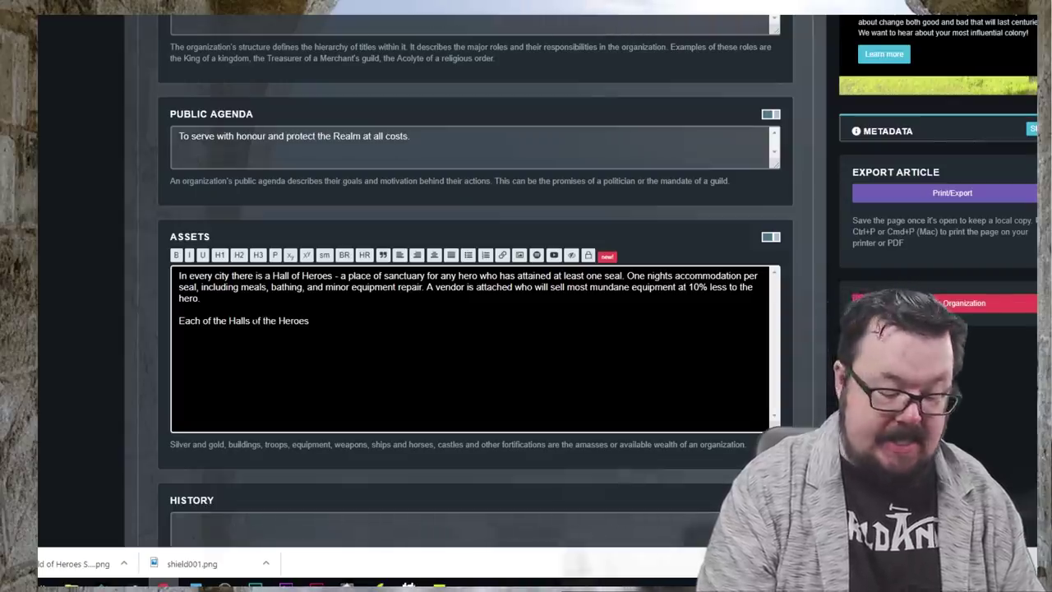
Step: Continue the second Assets paragraph with "is run by a retired hero who has on display in a magically sealed"
text( is run by a)
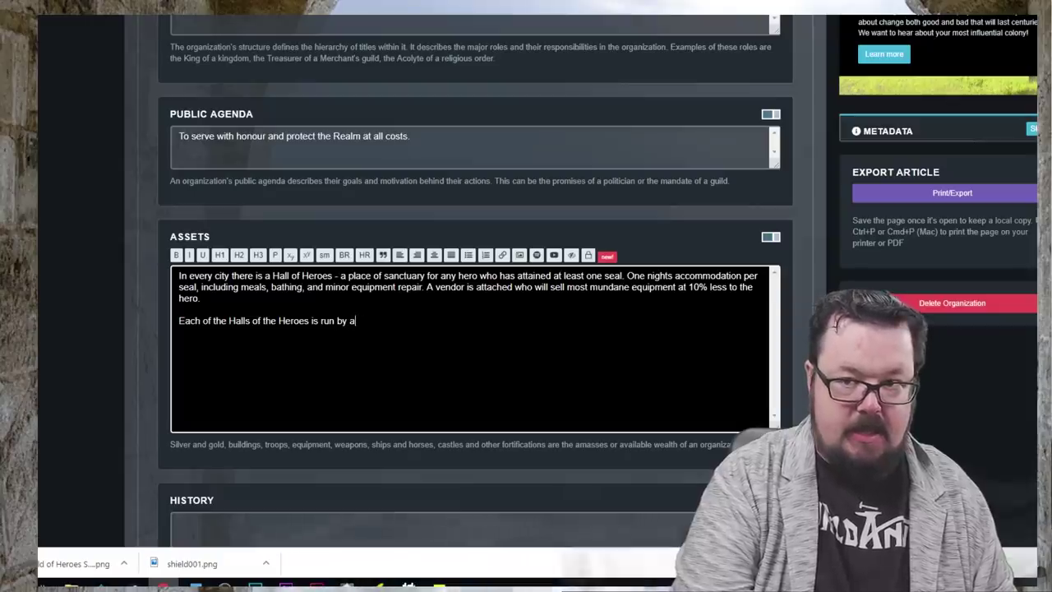
text( retired hero)
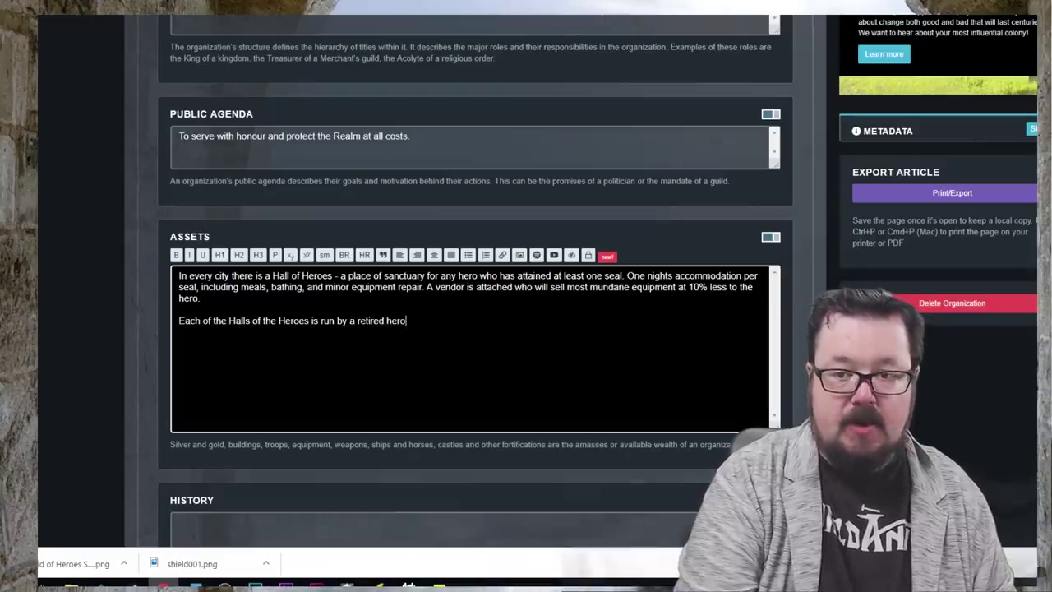
text( who has on disp)
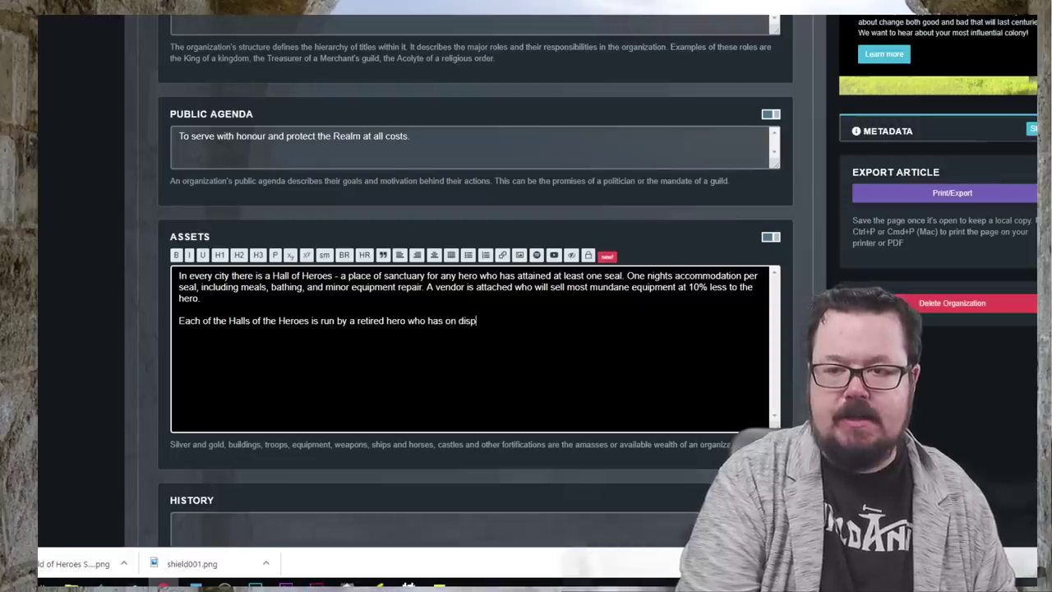
text(lay in a magica)
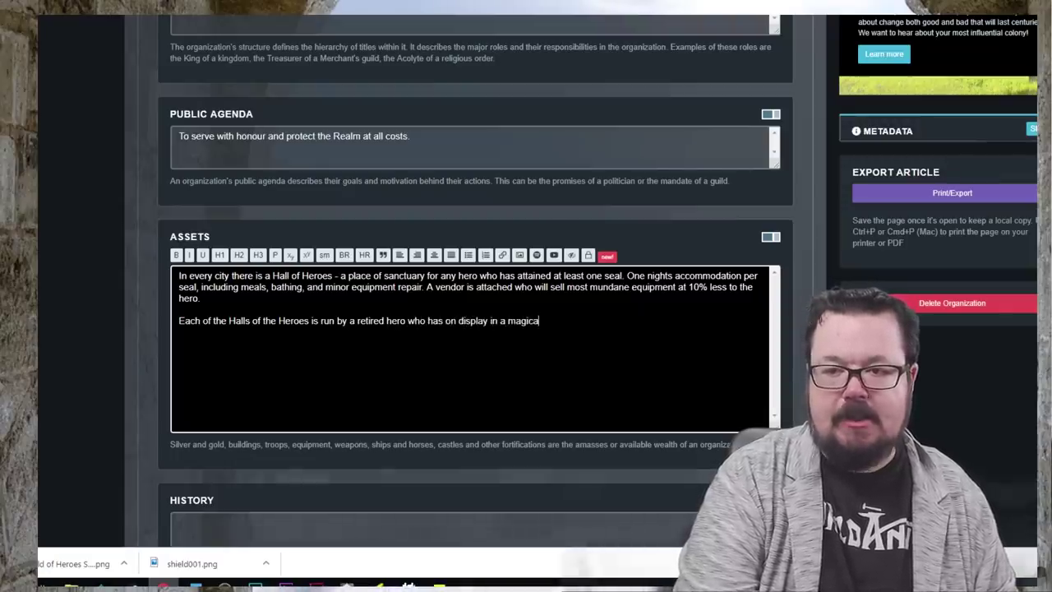
text(lly sealed)
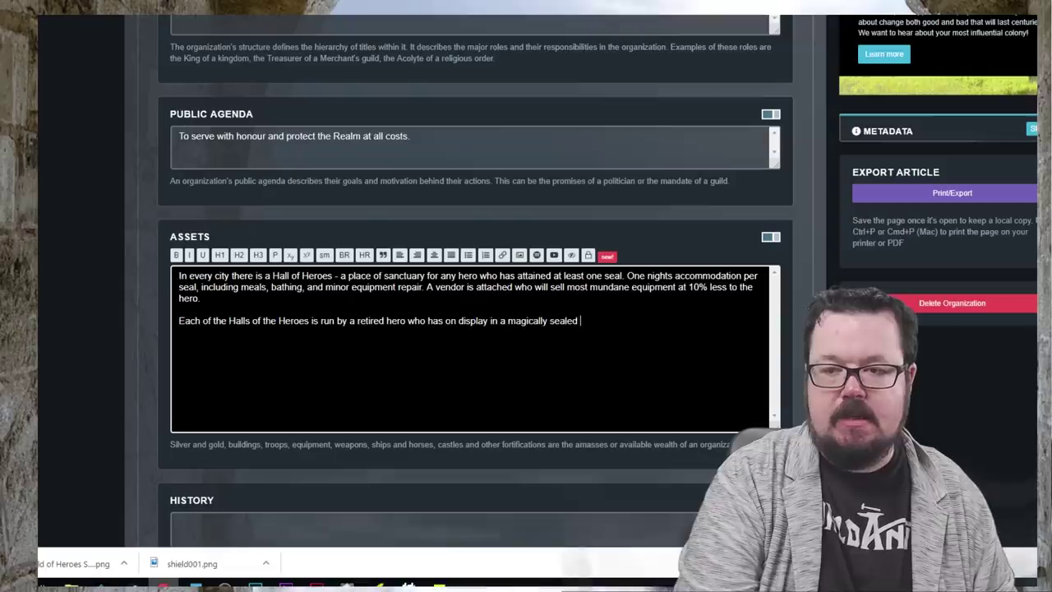
Step: Finish the Assets sentence with "glass cabinet their old Hero Papers and seals which are now preserved for all time."
text( glass cabiinet)
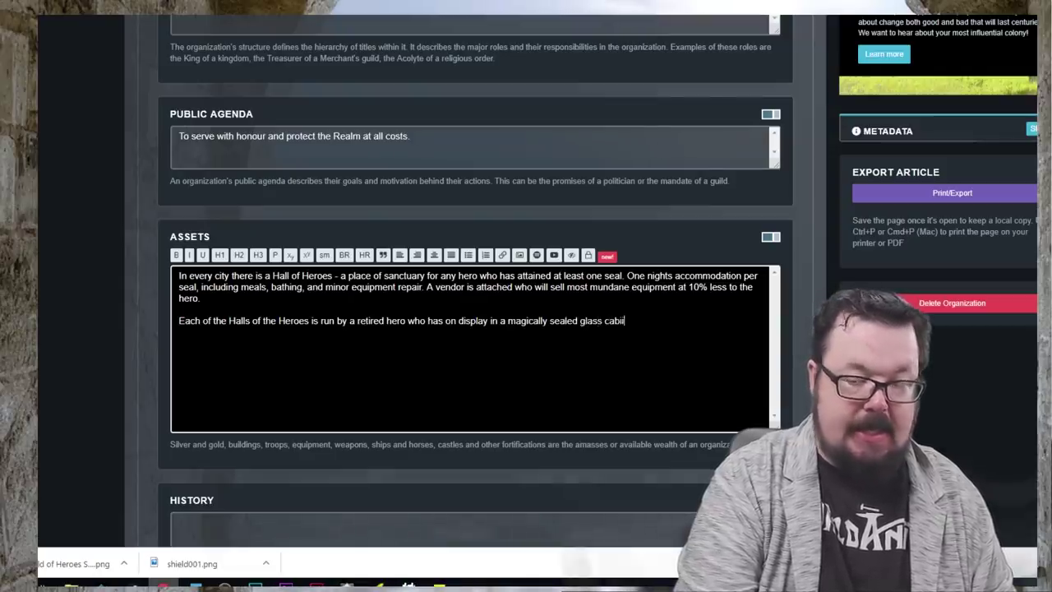
key(BackSpace)
key(BackSpace)
key(BackSpace)
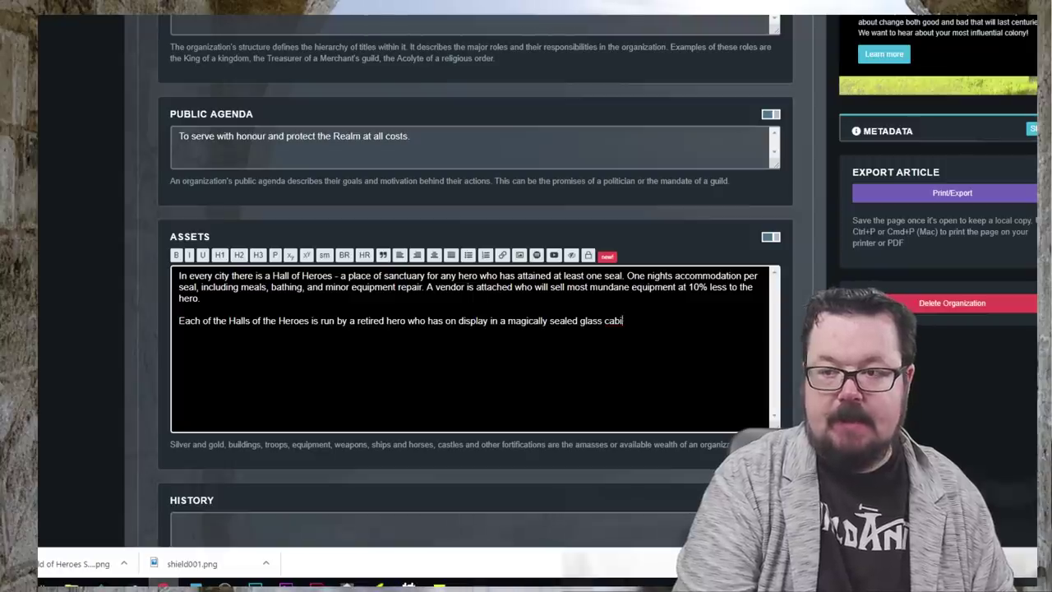
text(net their old HJer)
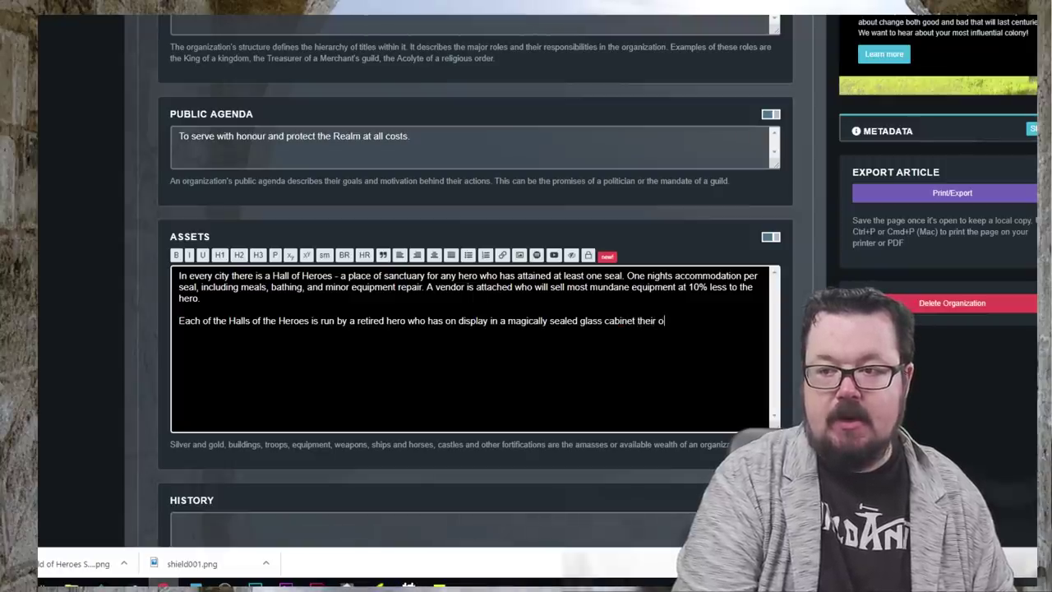
key(BackSpace)
key(BackSpace)
key(BackSpace)
text(ero Papers an)
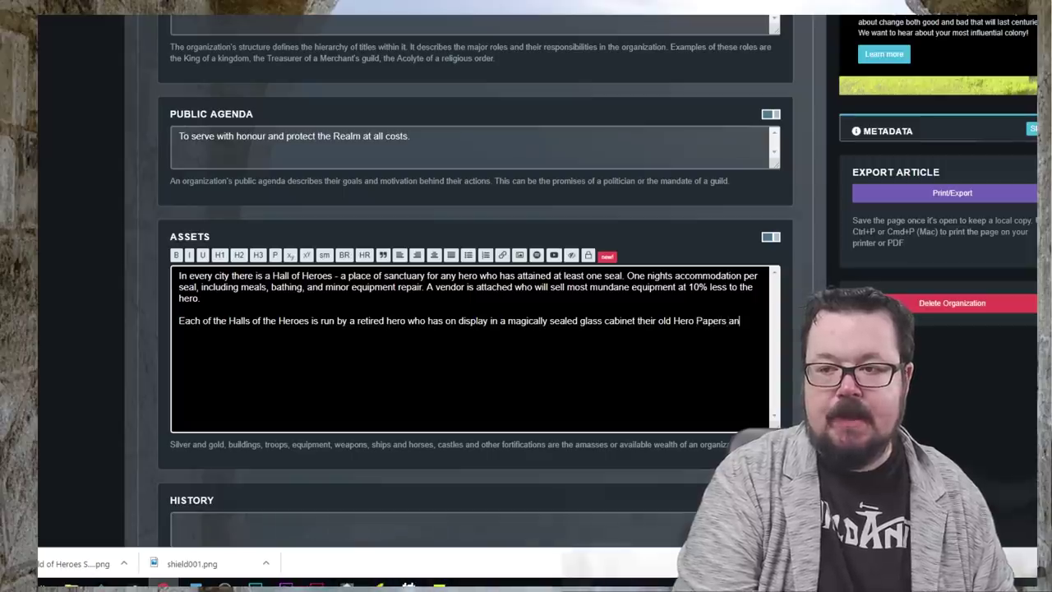
text(d seals which are )
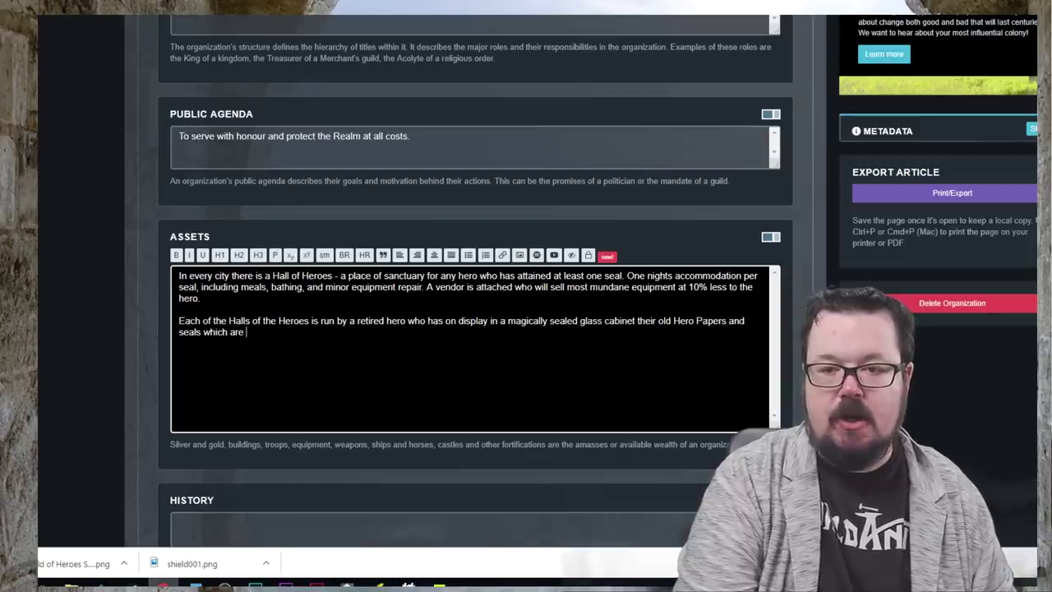
text(now preser)
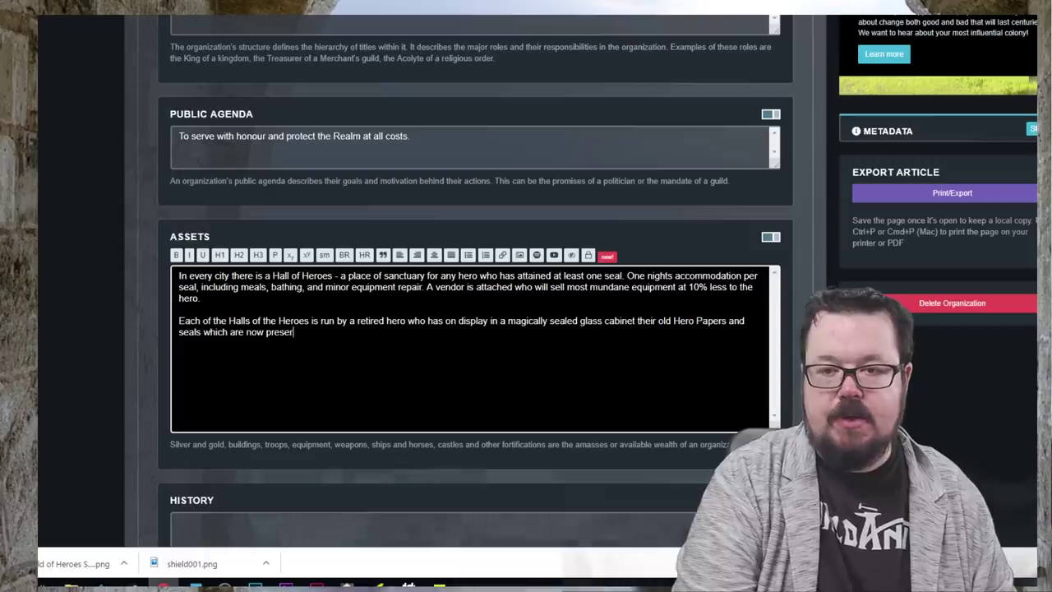
text(ved for all time.)
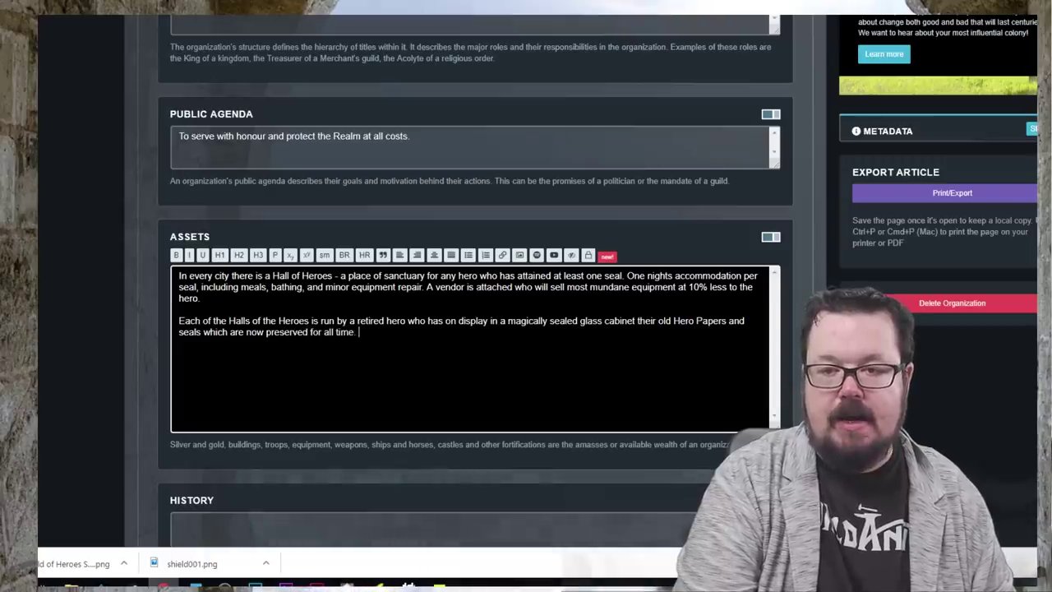
Step: Begin another Assets sentence with "In the event of a hero not being available to operate the Hall of Heroes,"
text( In the e)
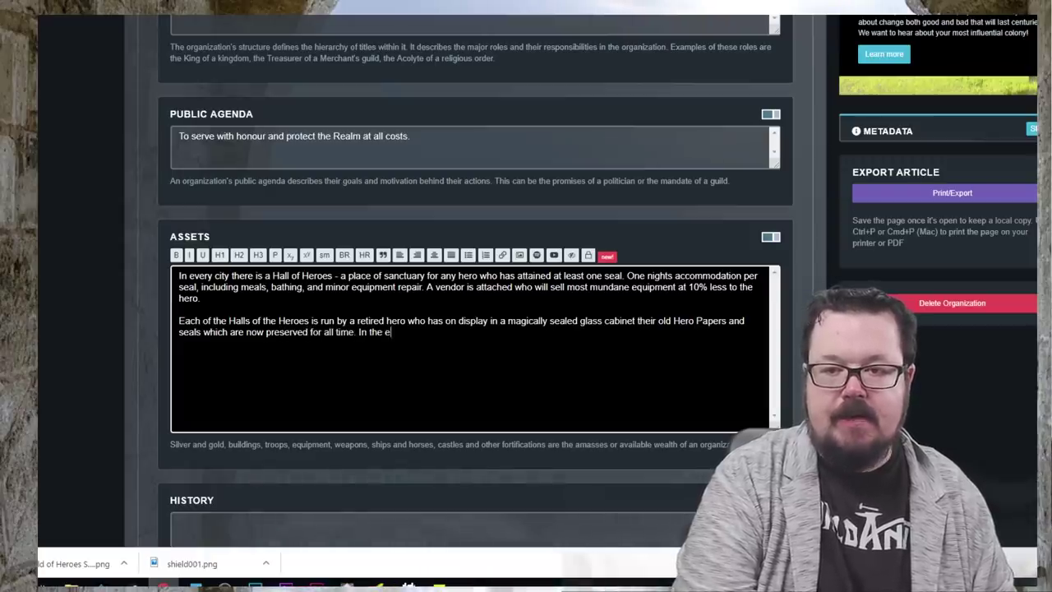
text(vent of a hero )
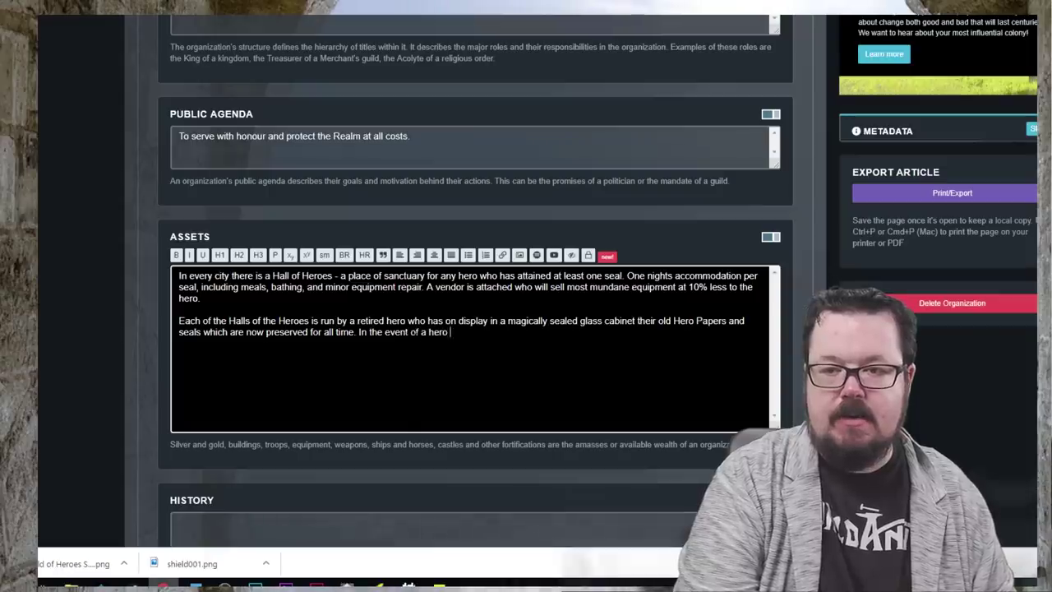
text(not being availale to)
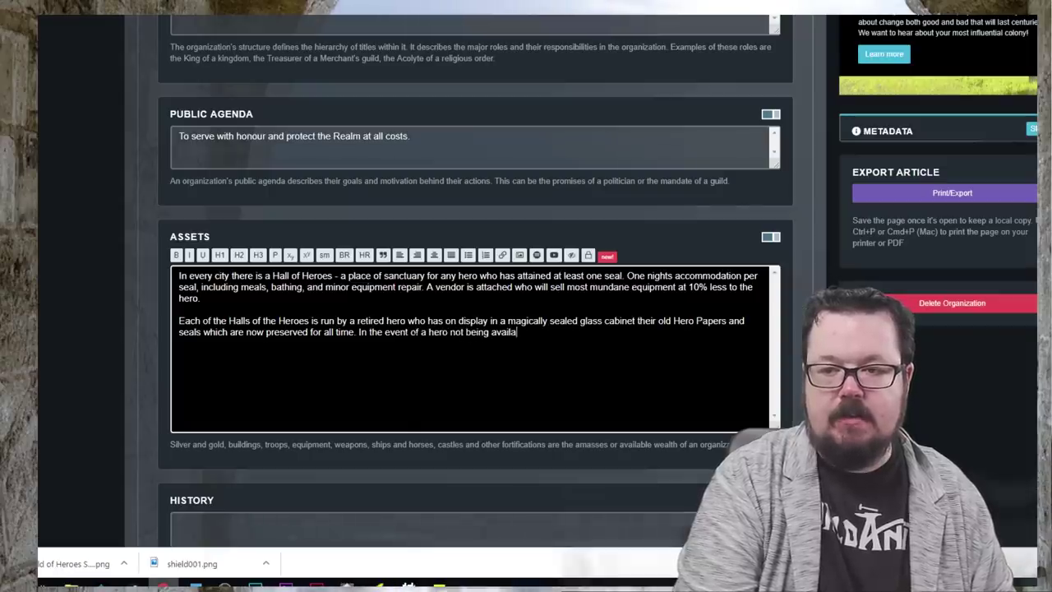
key(BackSpace)
key(BackSpace)
key(BackSpace)
key(BackSpace)
key(BackSpace)
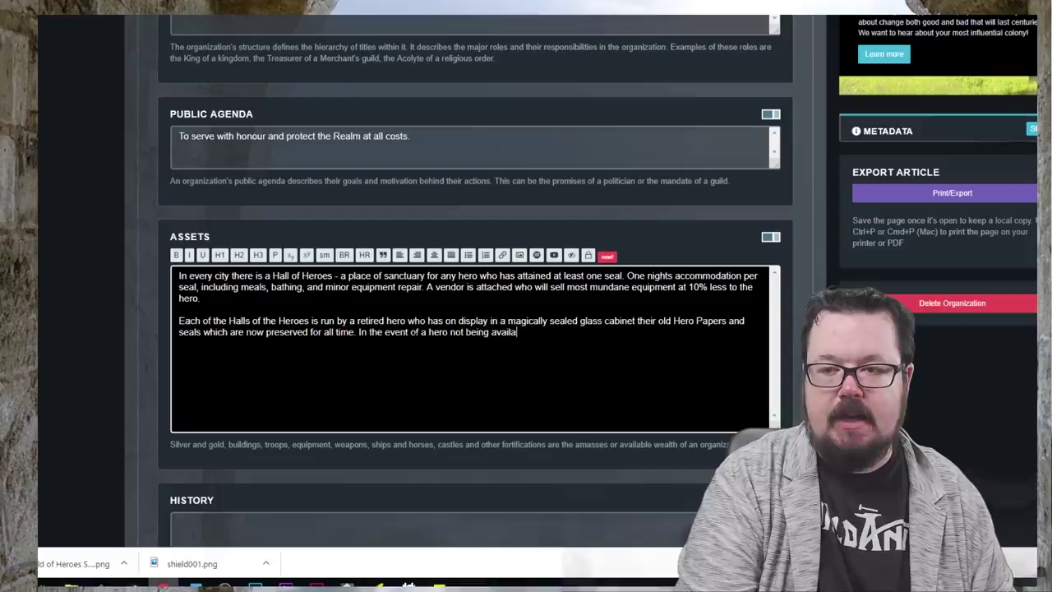
text(ble to operat)
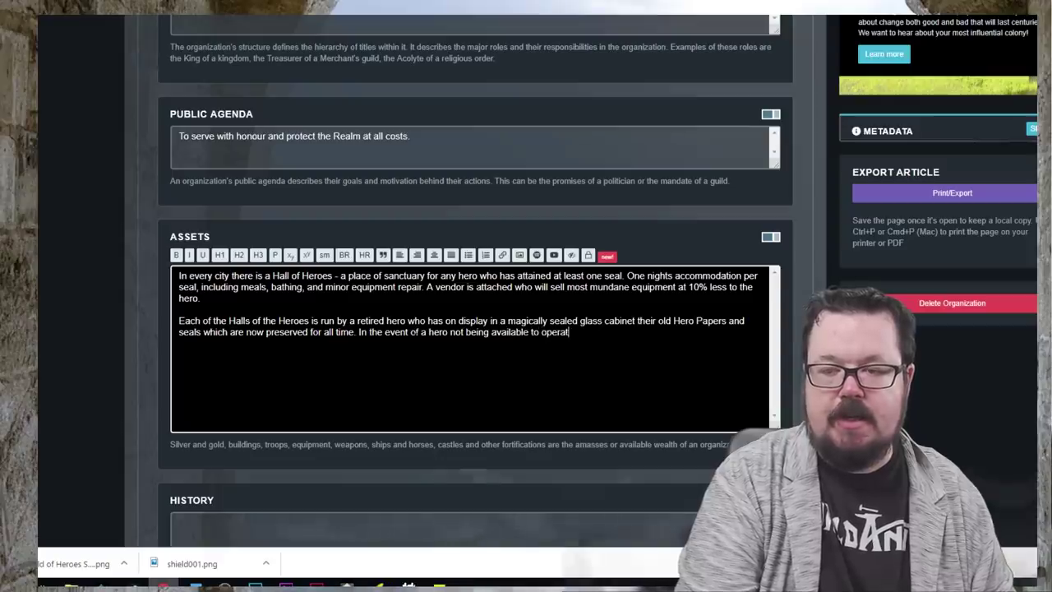
text(e the Hall of Heroes,)
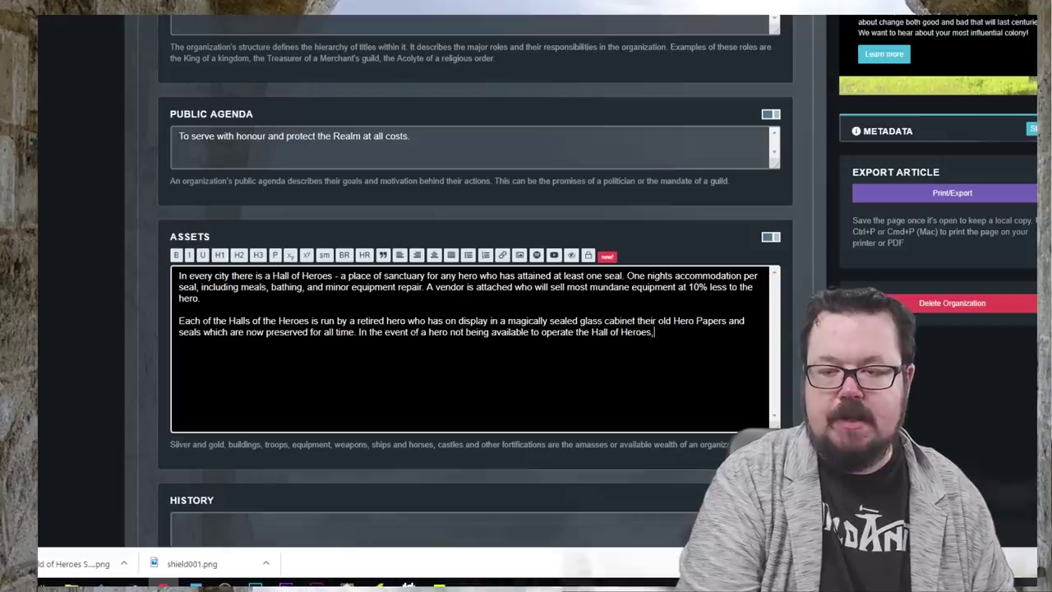
Step: Complete the replacement sentence in Assets with "a suitable replacement is found and the cabinet displays their service record."
text( a suit)
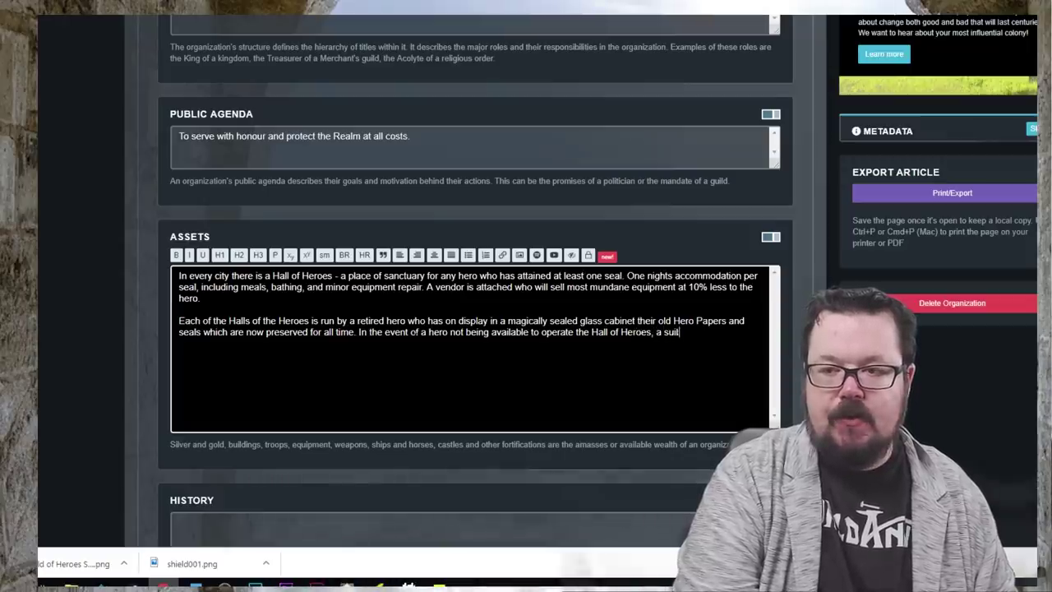
text(able replacement is found and the cabinet display)
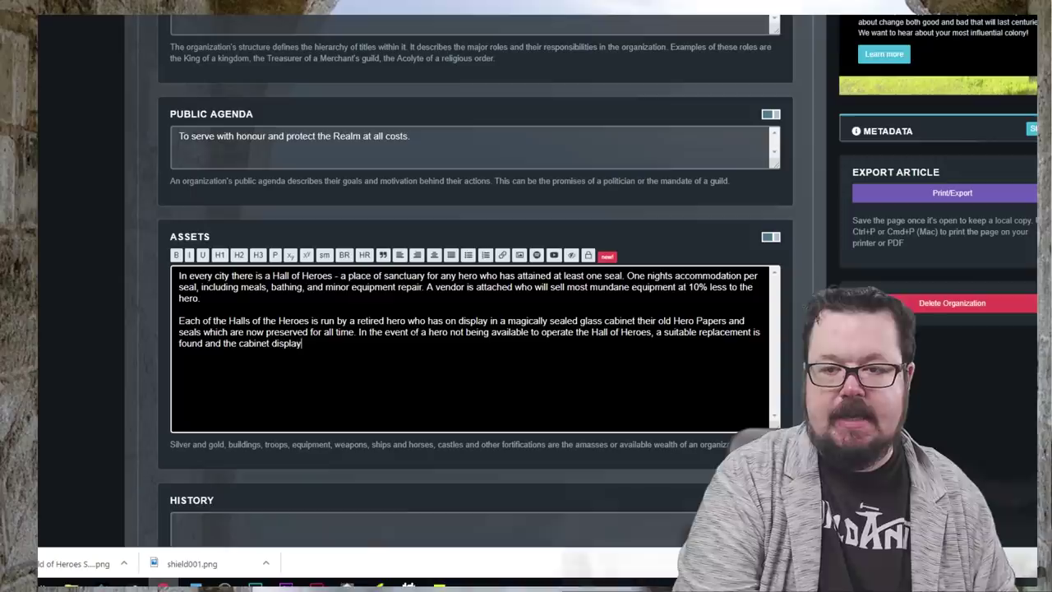
text(s their service record.)
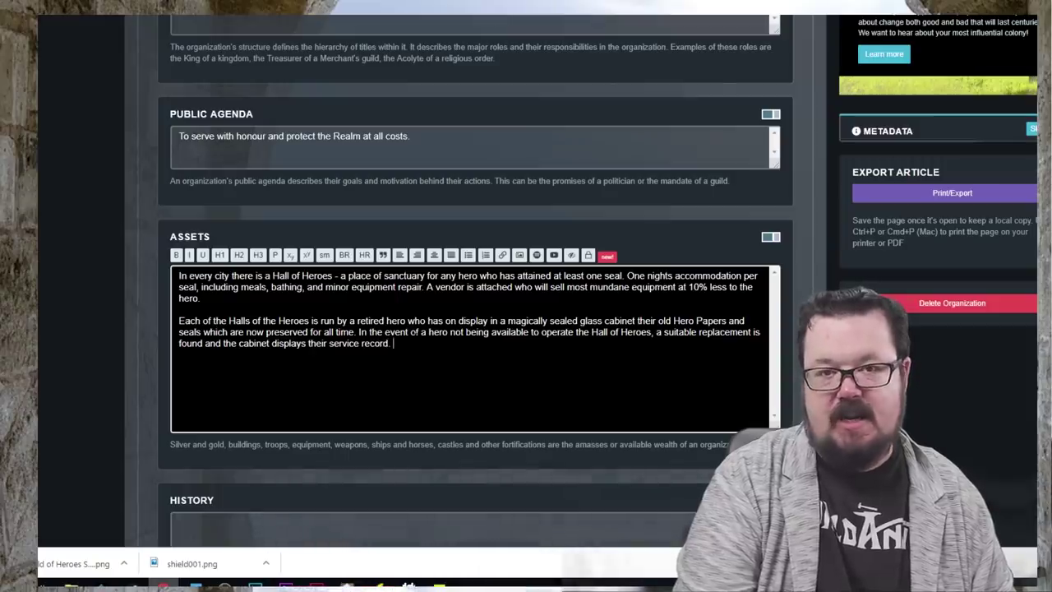
Step: Save the changes to the Heroes of the Realm Guild Organization article
scroll(577, 302, up, 5)
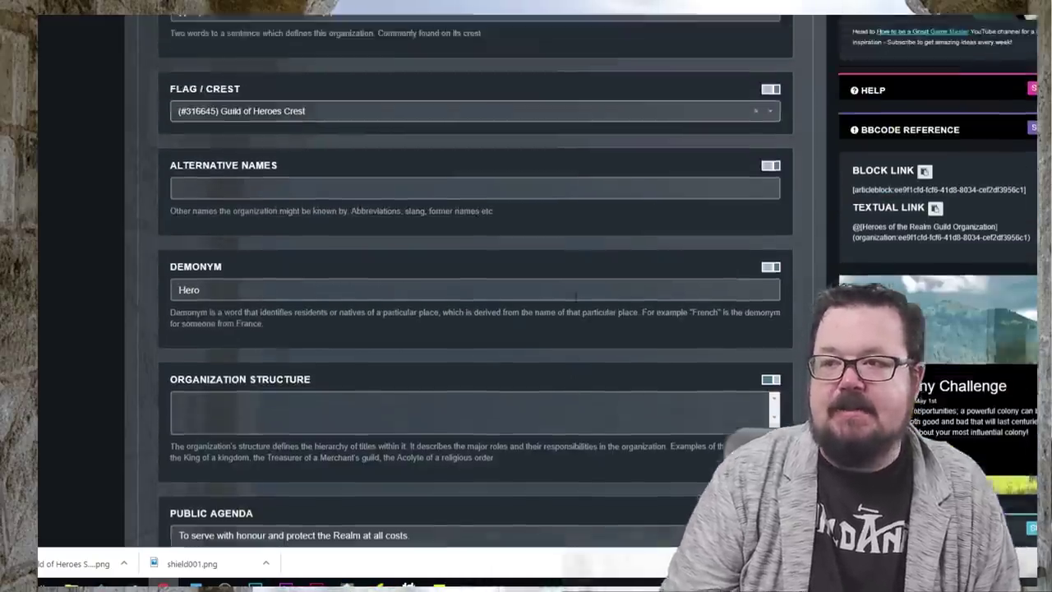
scroll(576, 302, up, 8)
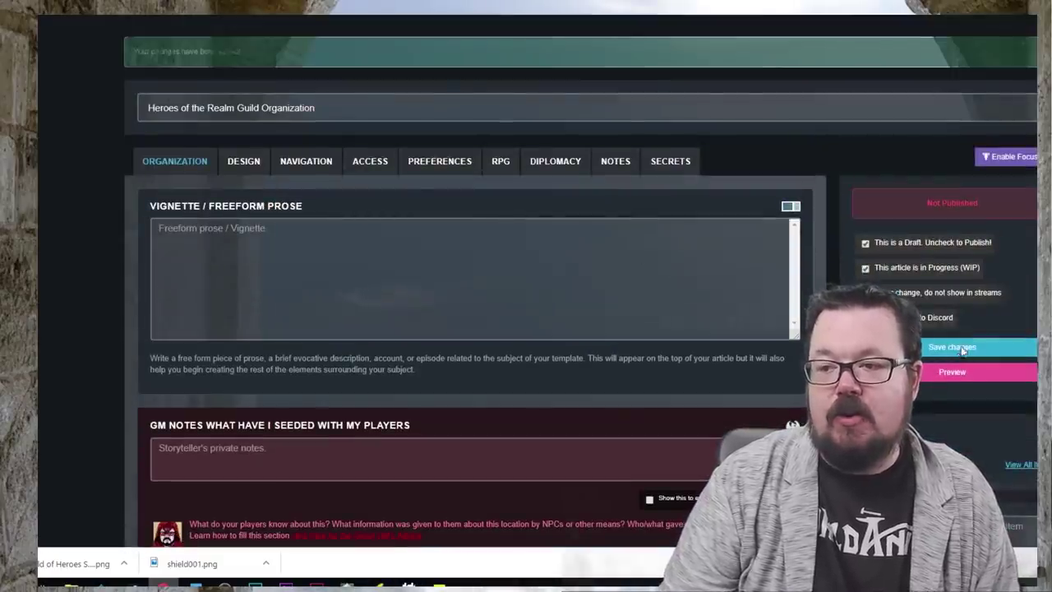
click(960, 348)
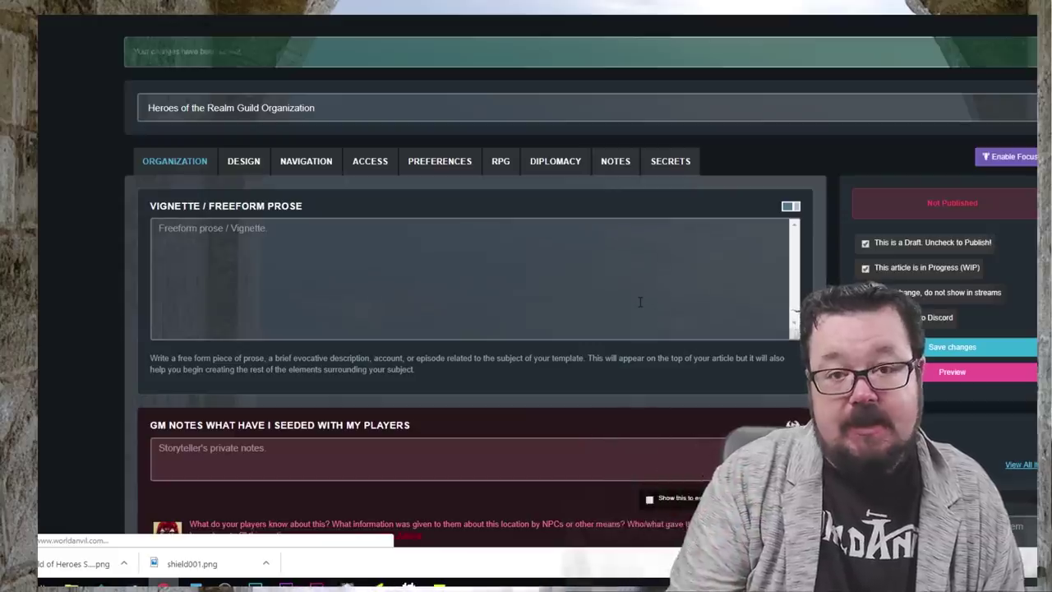
scroll(641, 302, up, 1)
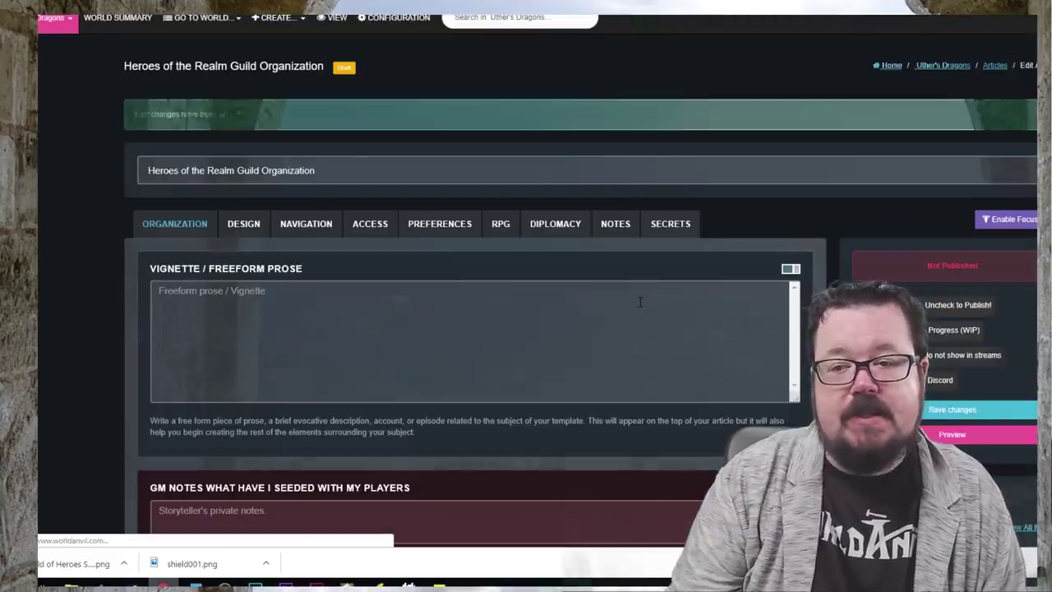
scroll(640, 302, down, 6)
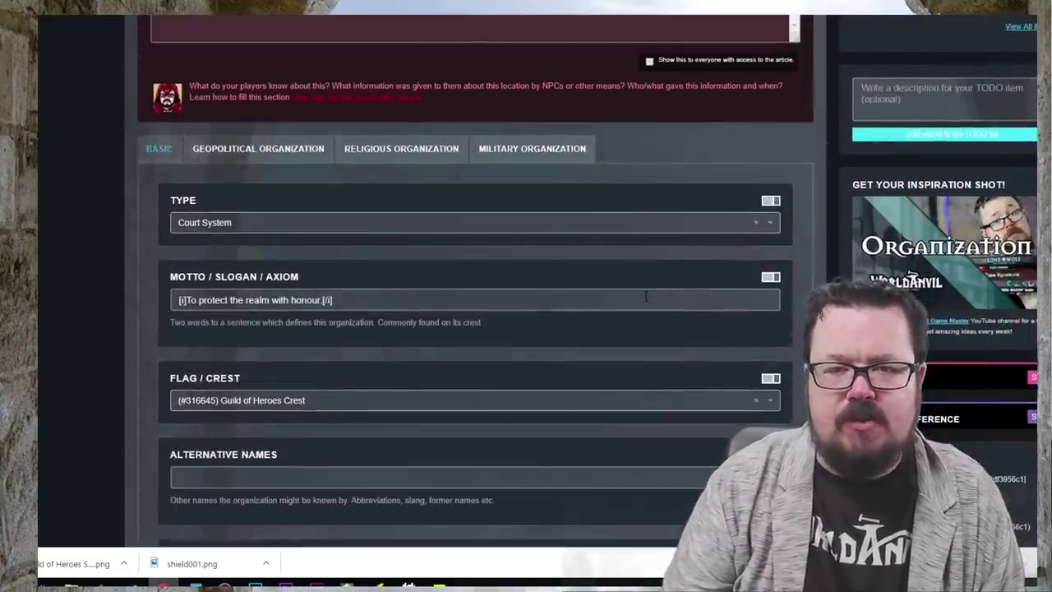
scroll(642, 301, up, 4)
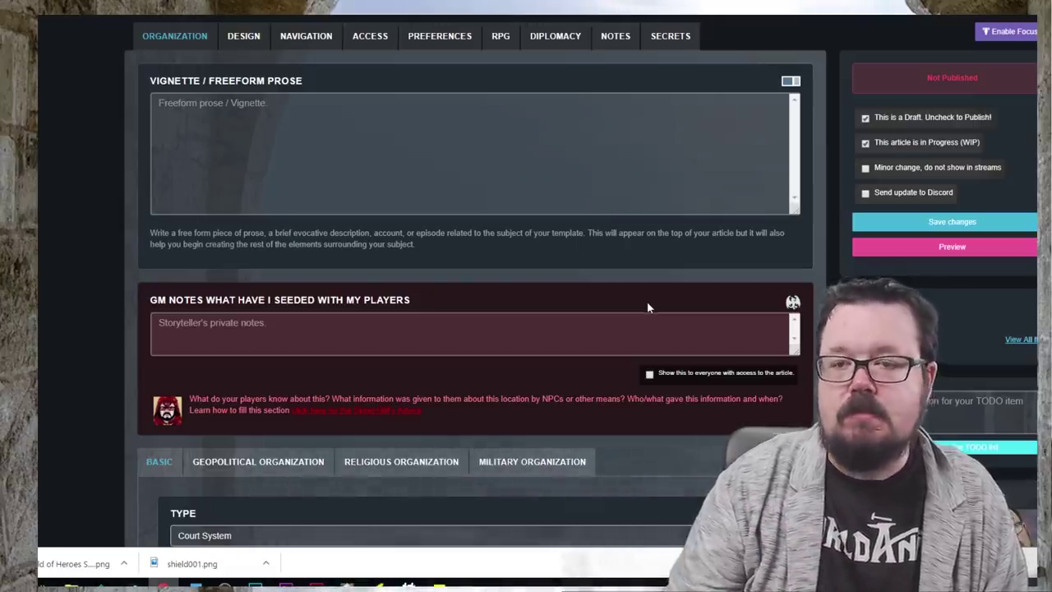
scroll(645, 305, up, 3)
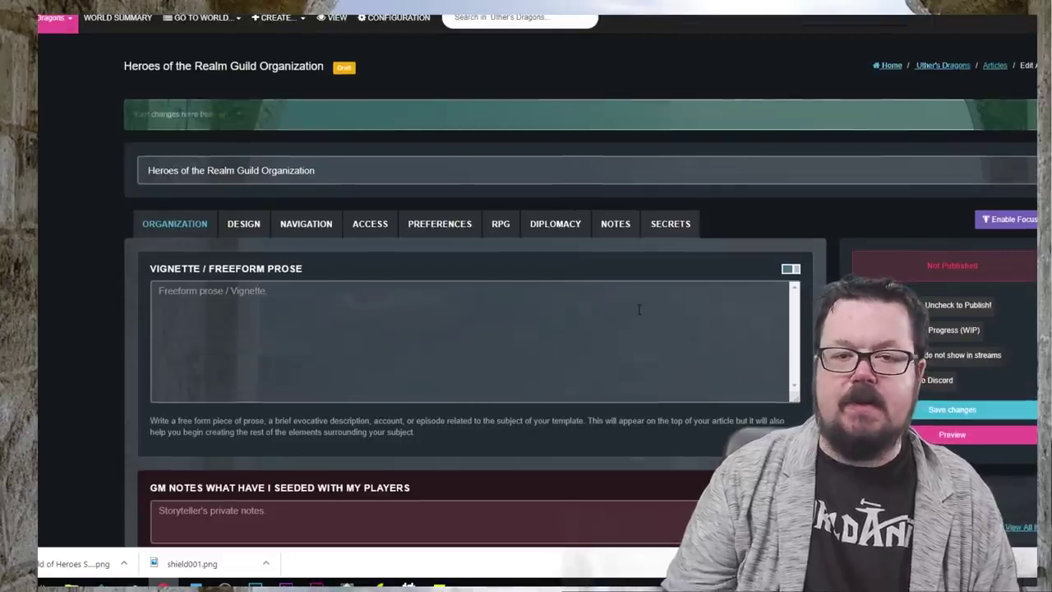